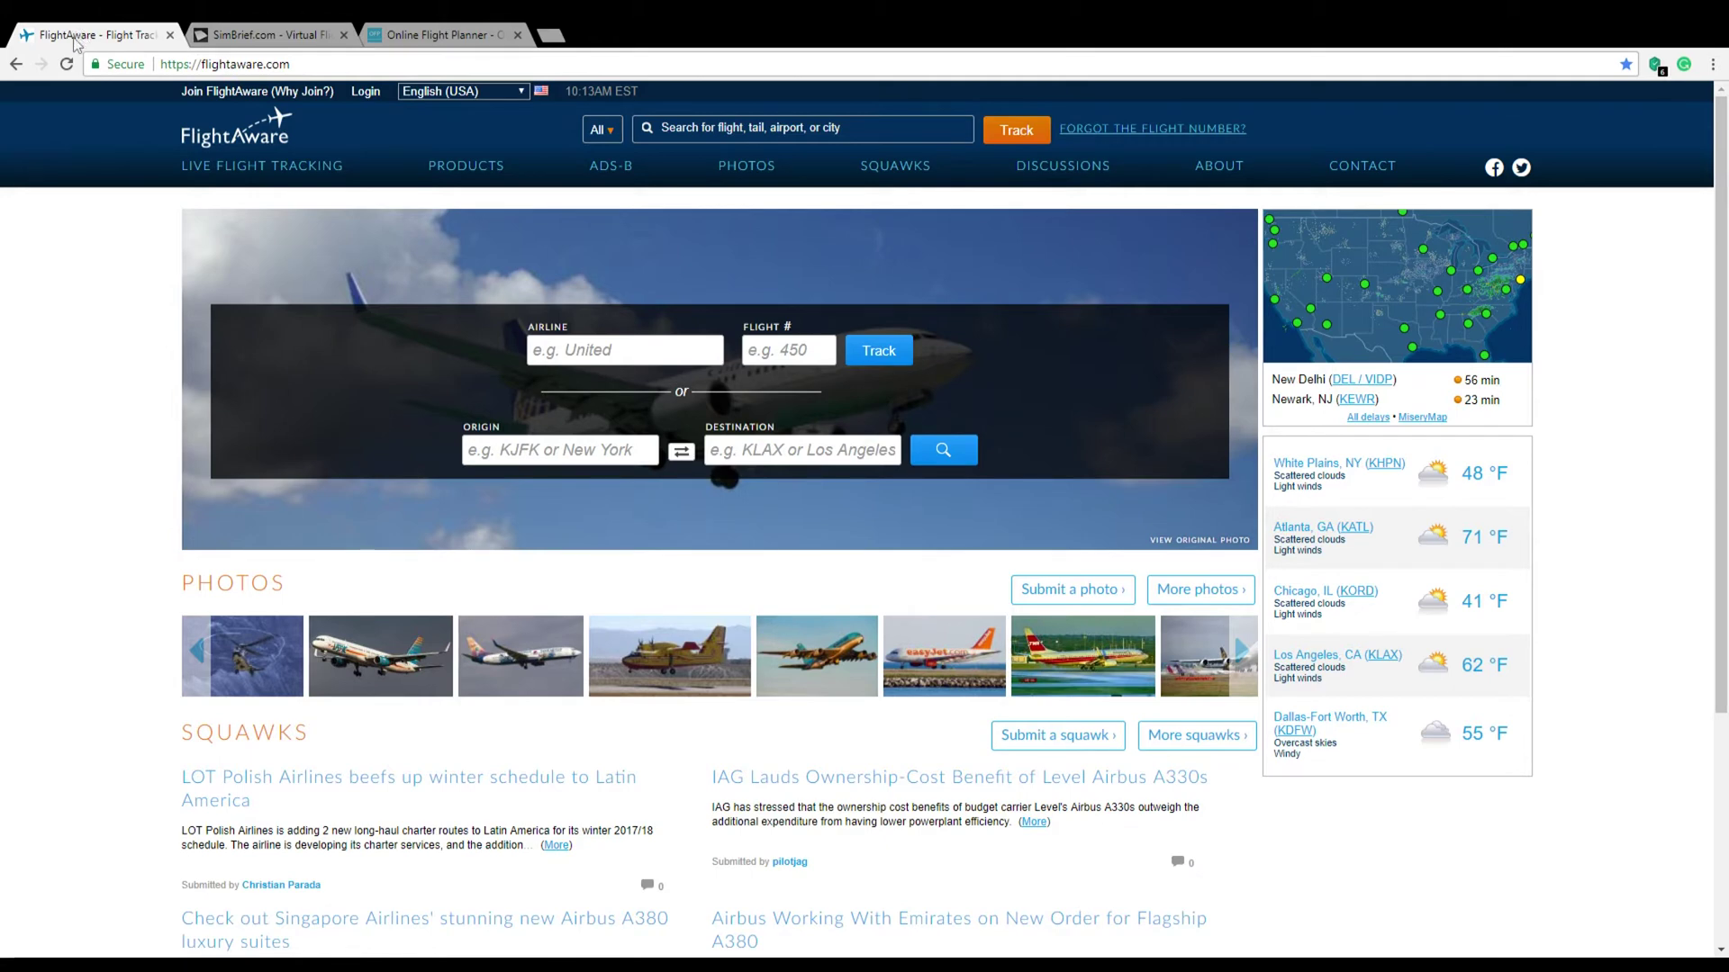
- Back on FlightAware's homepage, enter Portland Intl (KPDX) as the origin
left_click(253, 37)
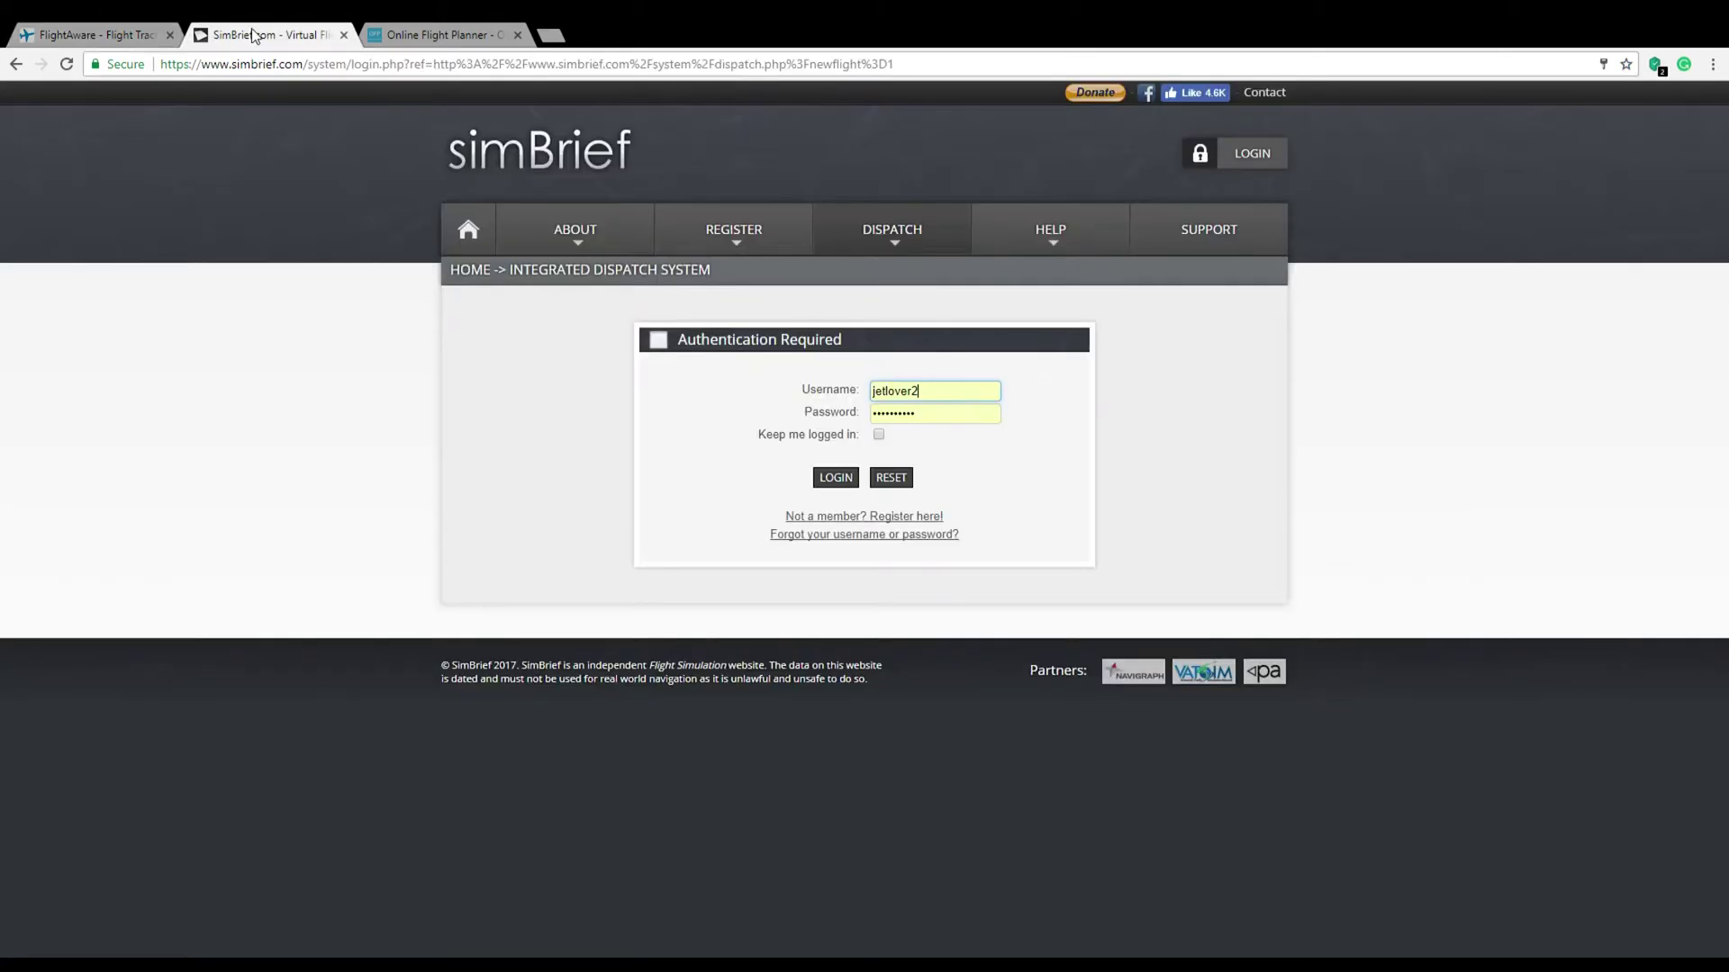
left_click(420, 31)
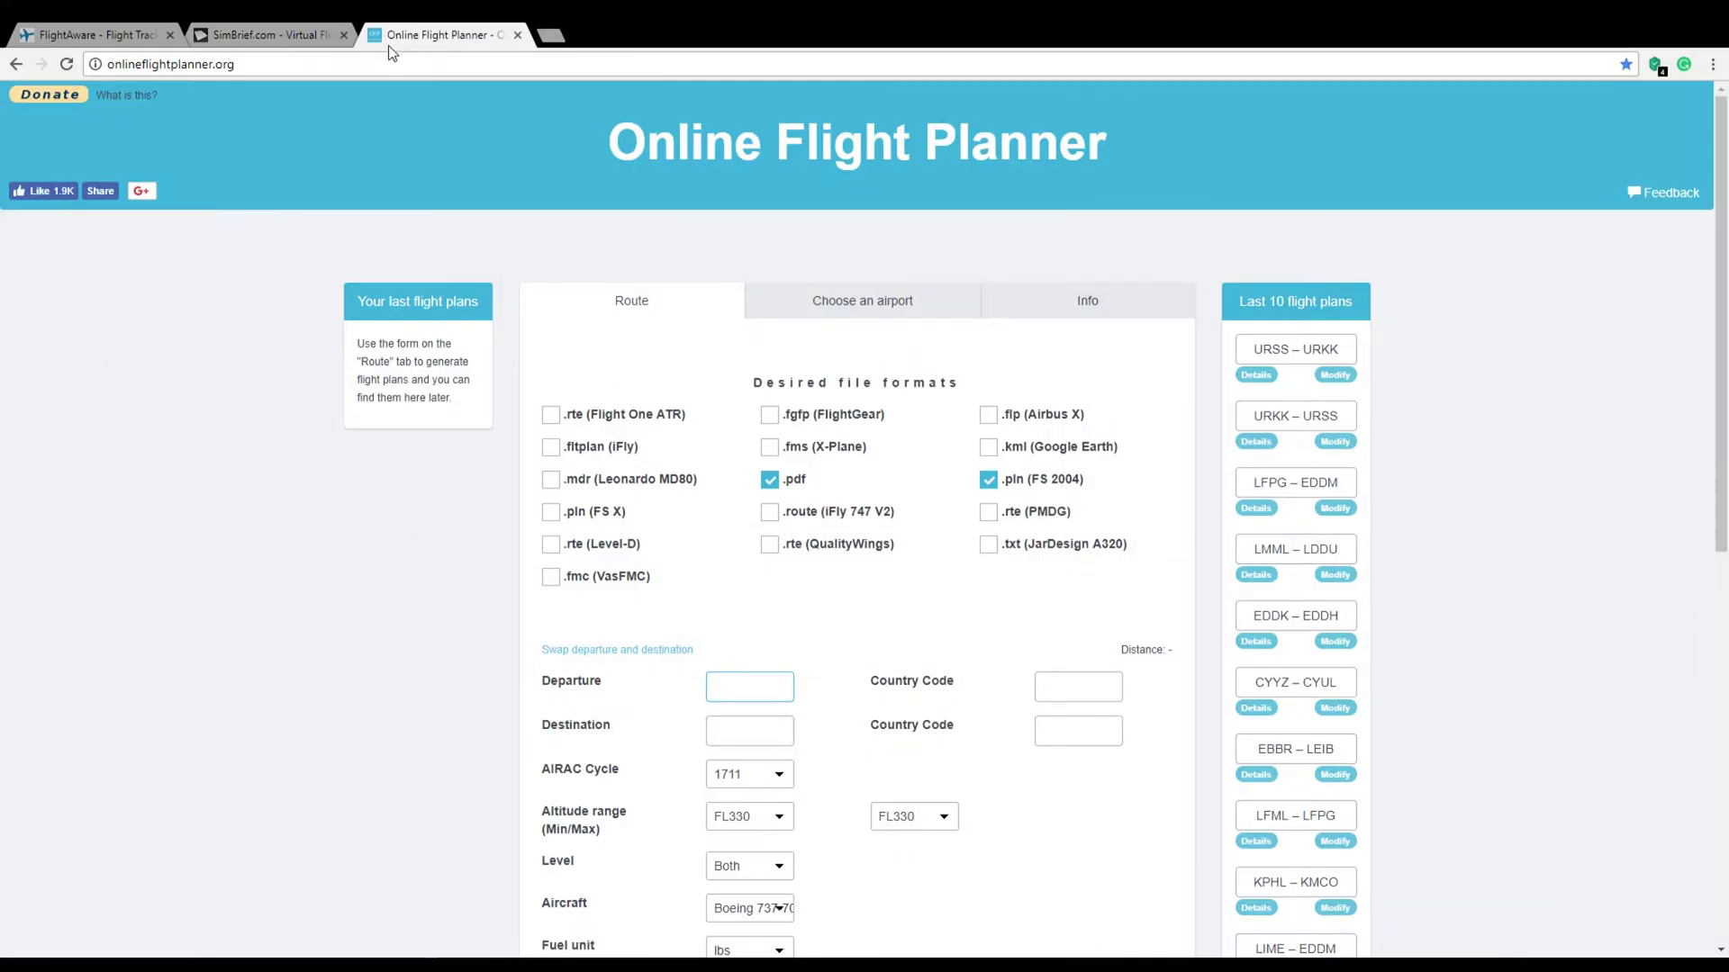
left_click(90, 34)
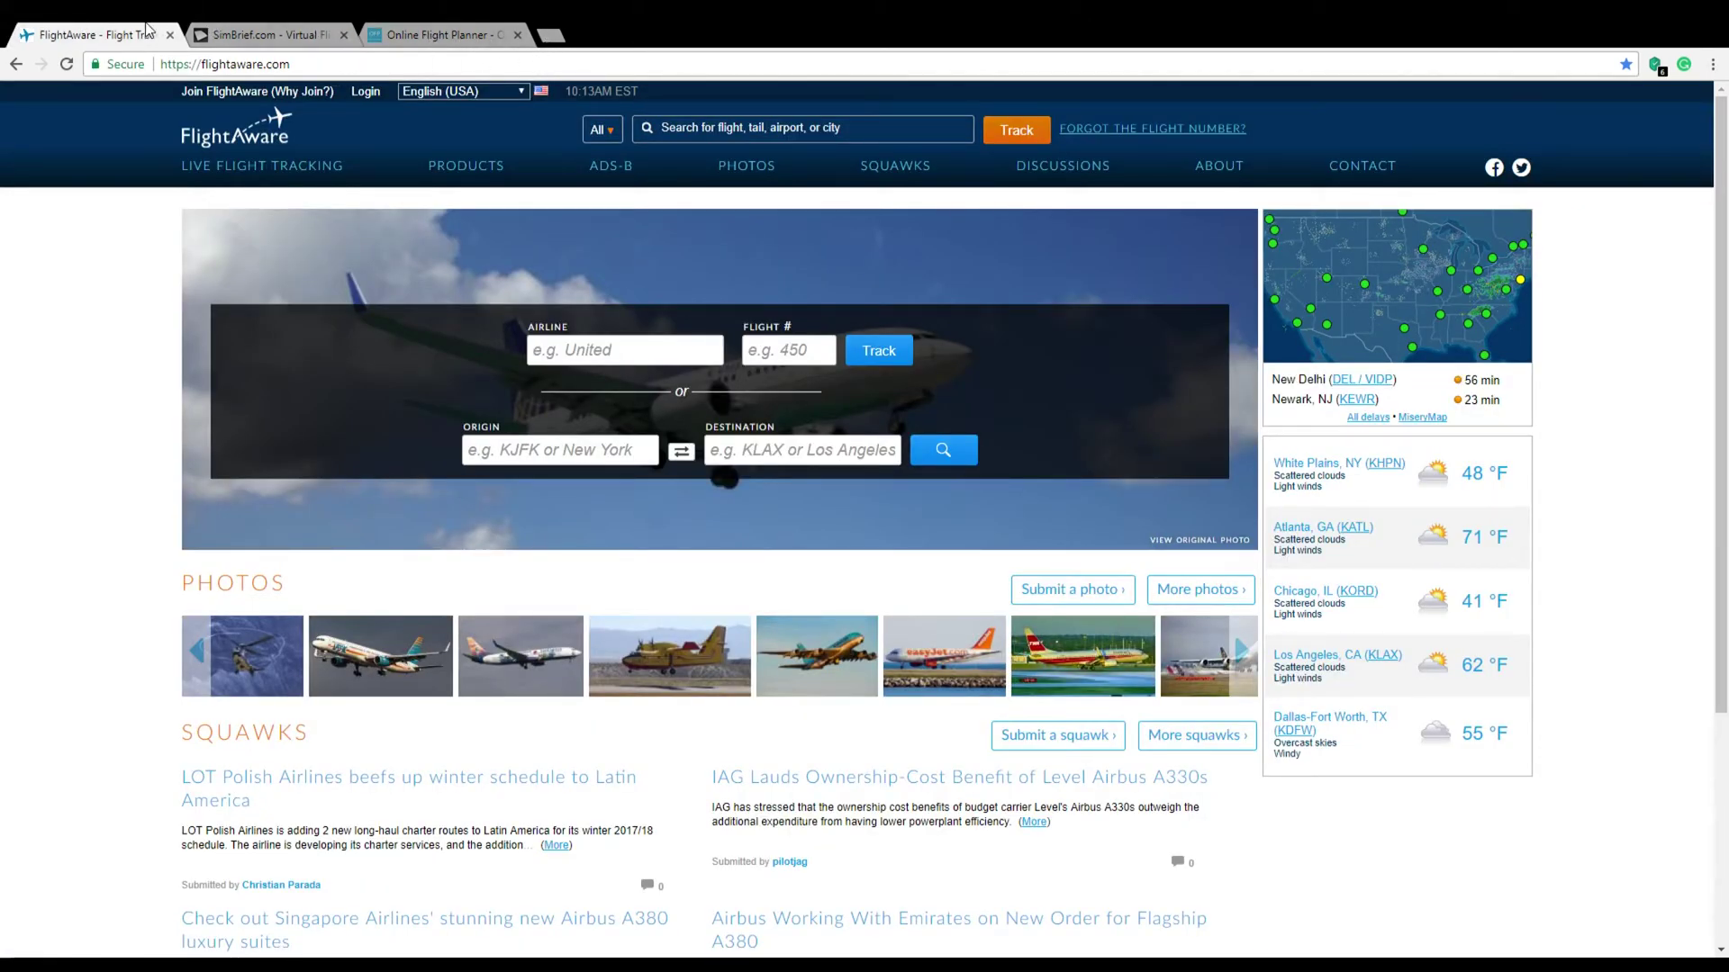
mouse_move(439, 196)
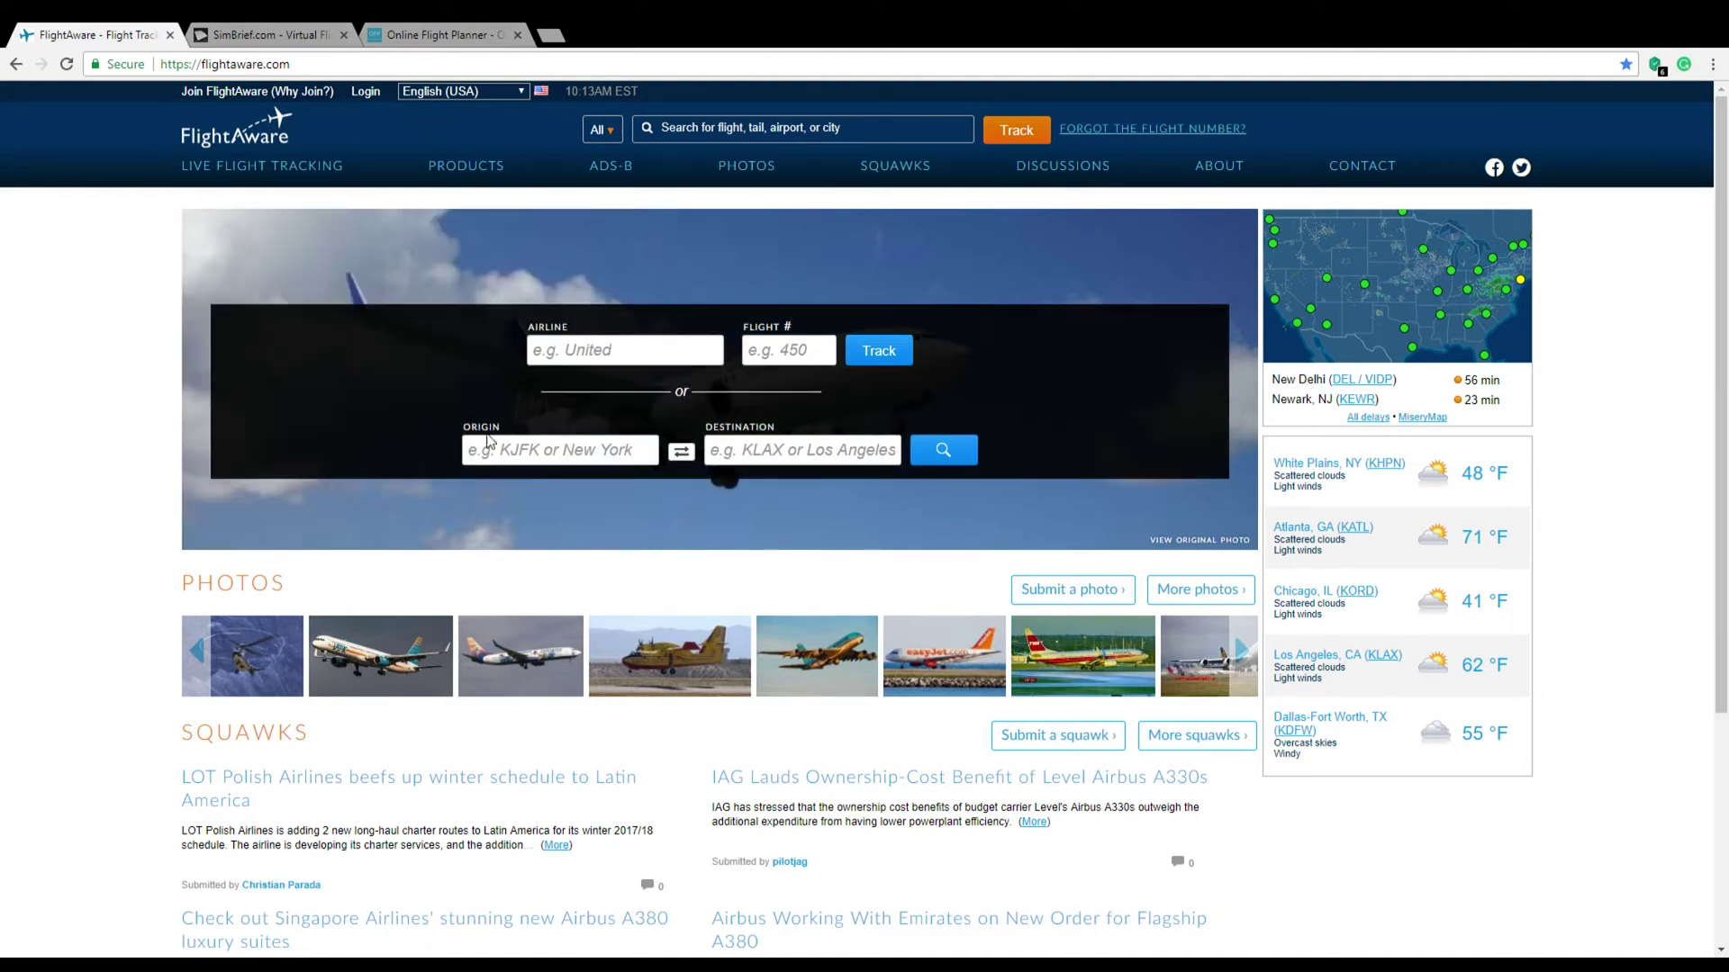
left_click(494, 455)
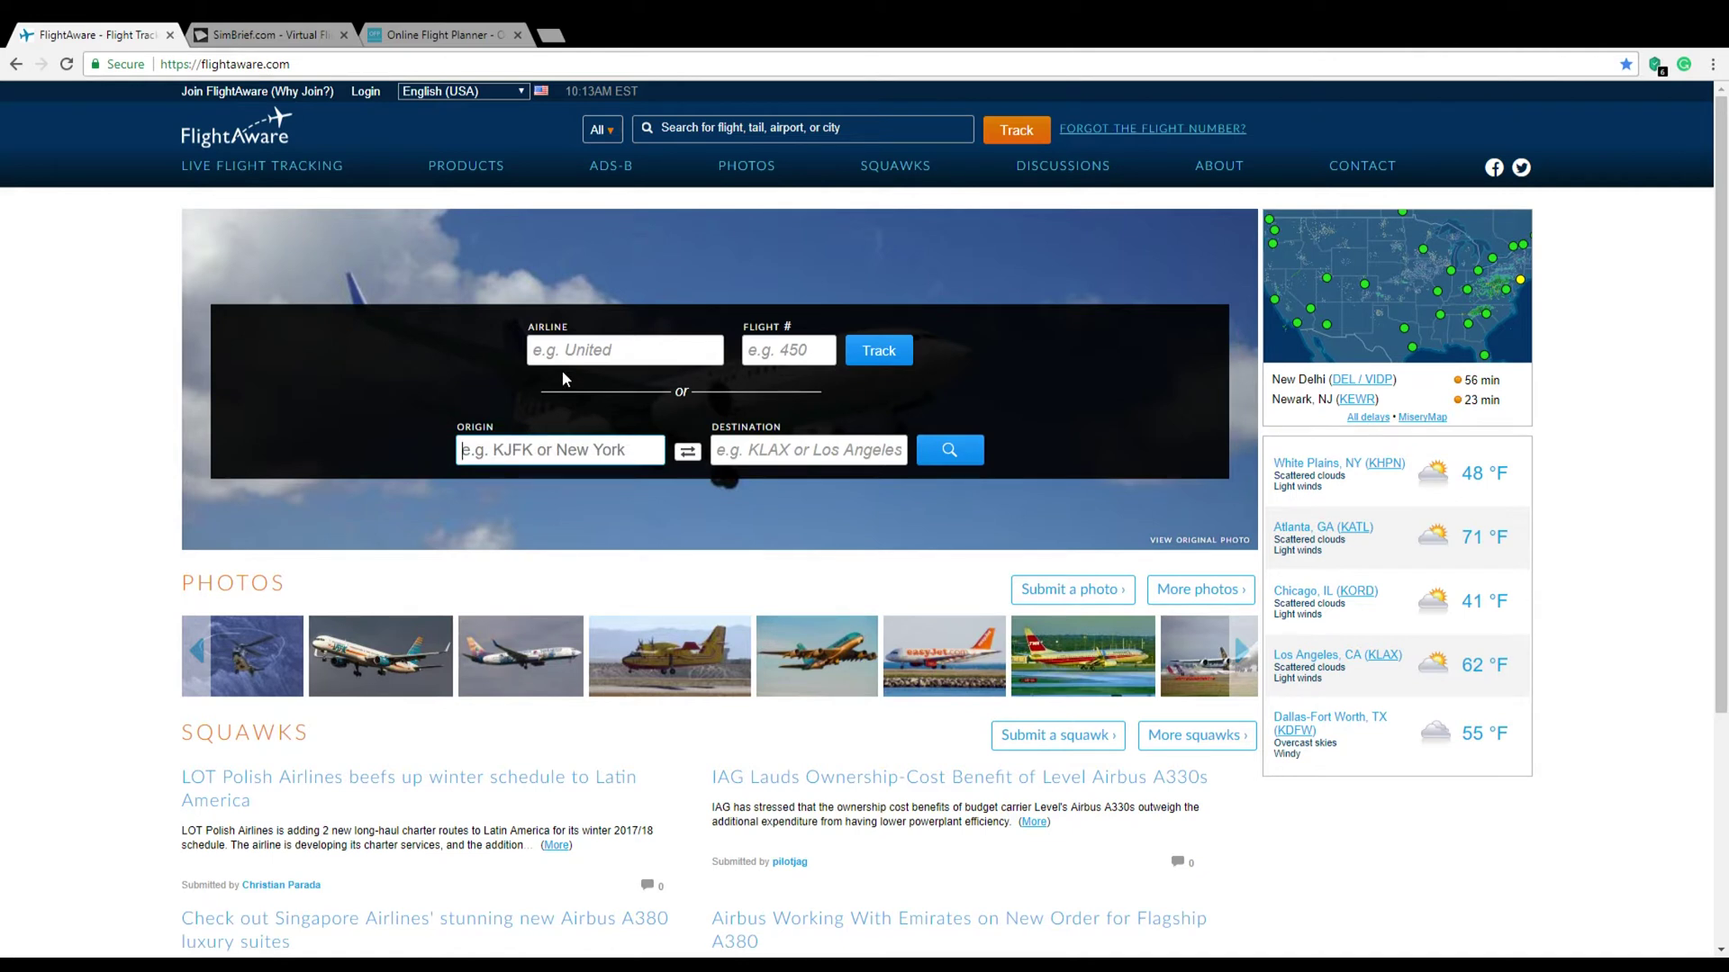
type("KPDX")
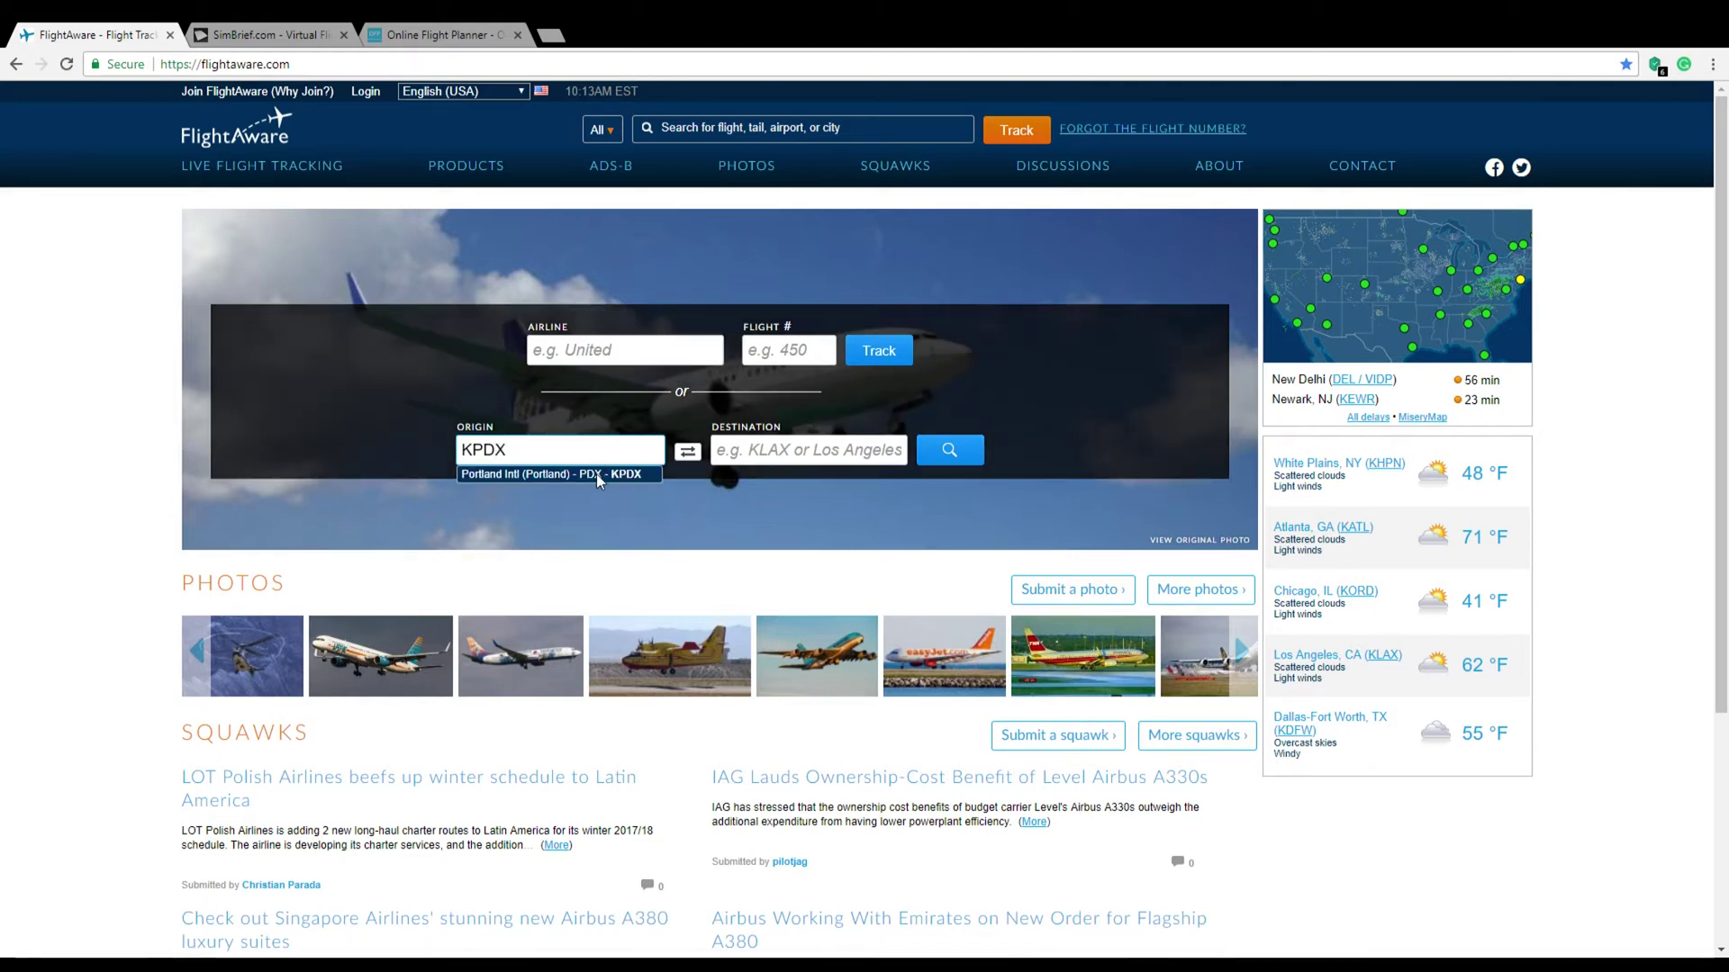
left_click(596, 473)
- Set Bellingham Intl (KBLI) as the destination and search for flights
left_click(802, 457)
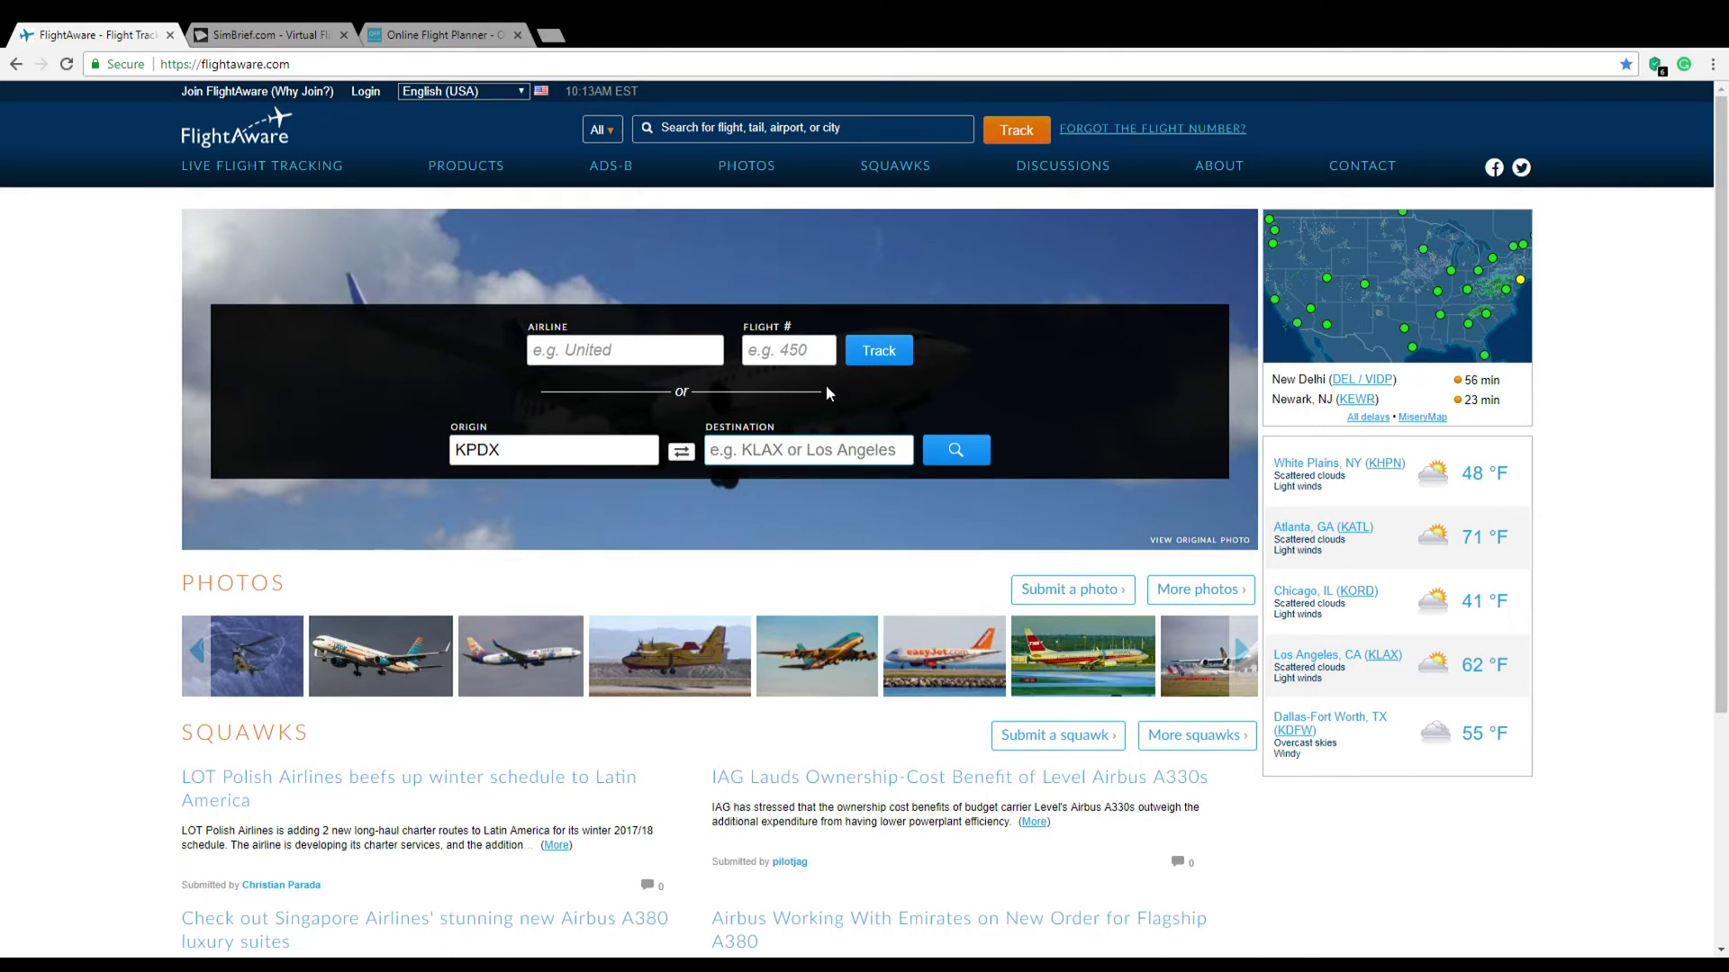
type("K")
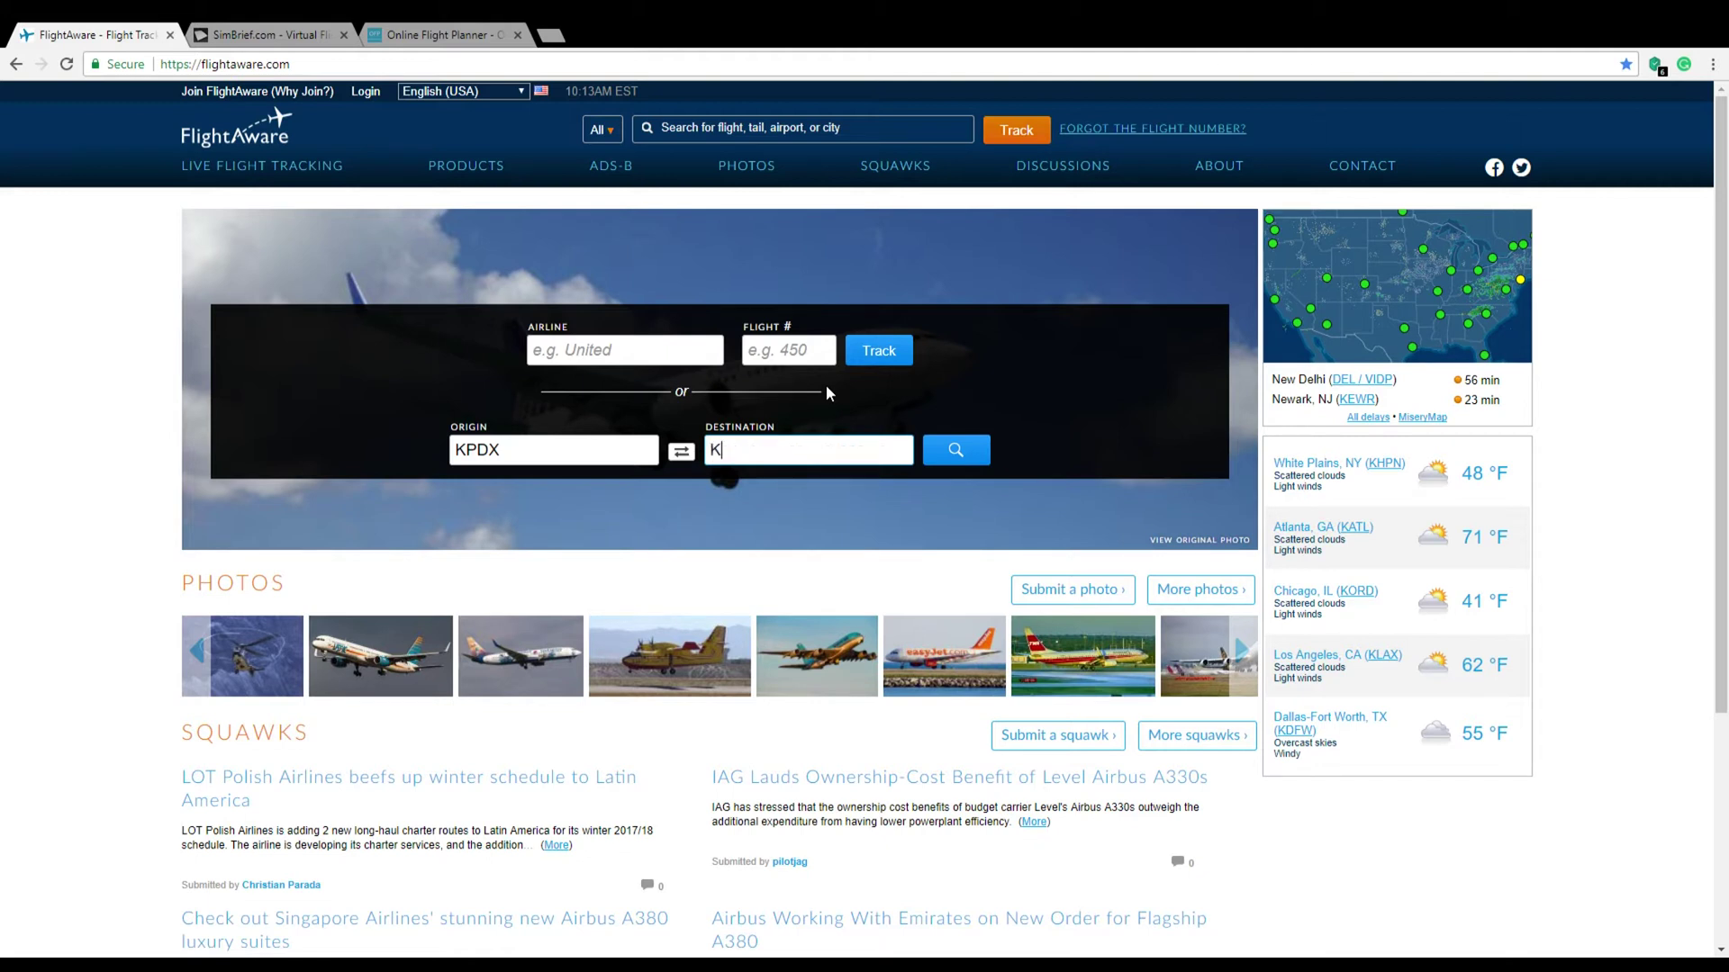
type("BLI")
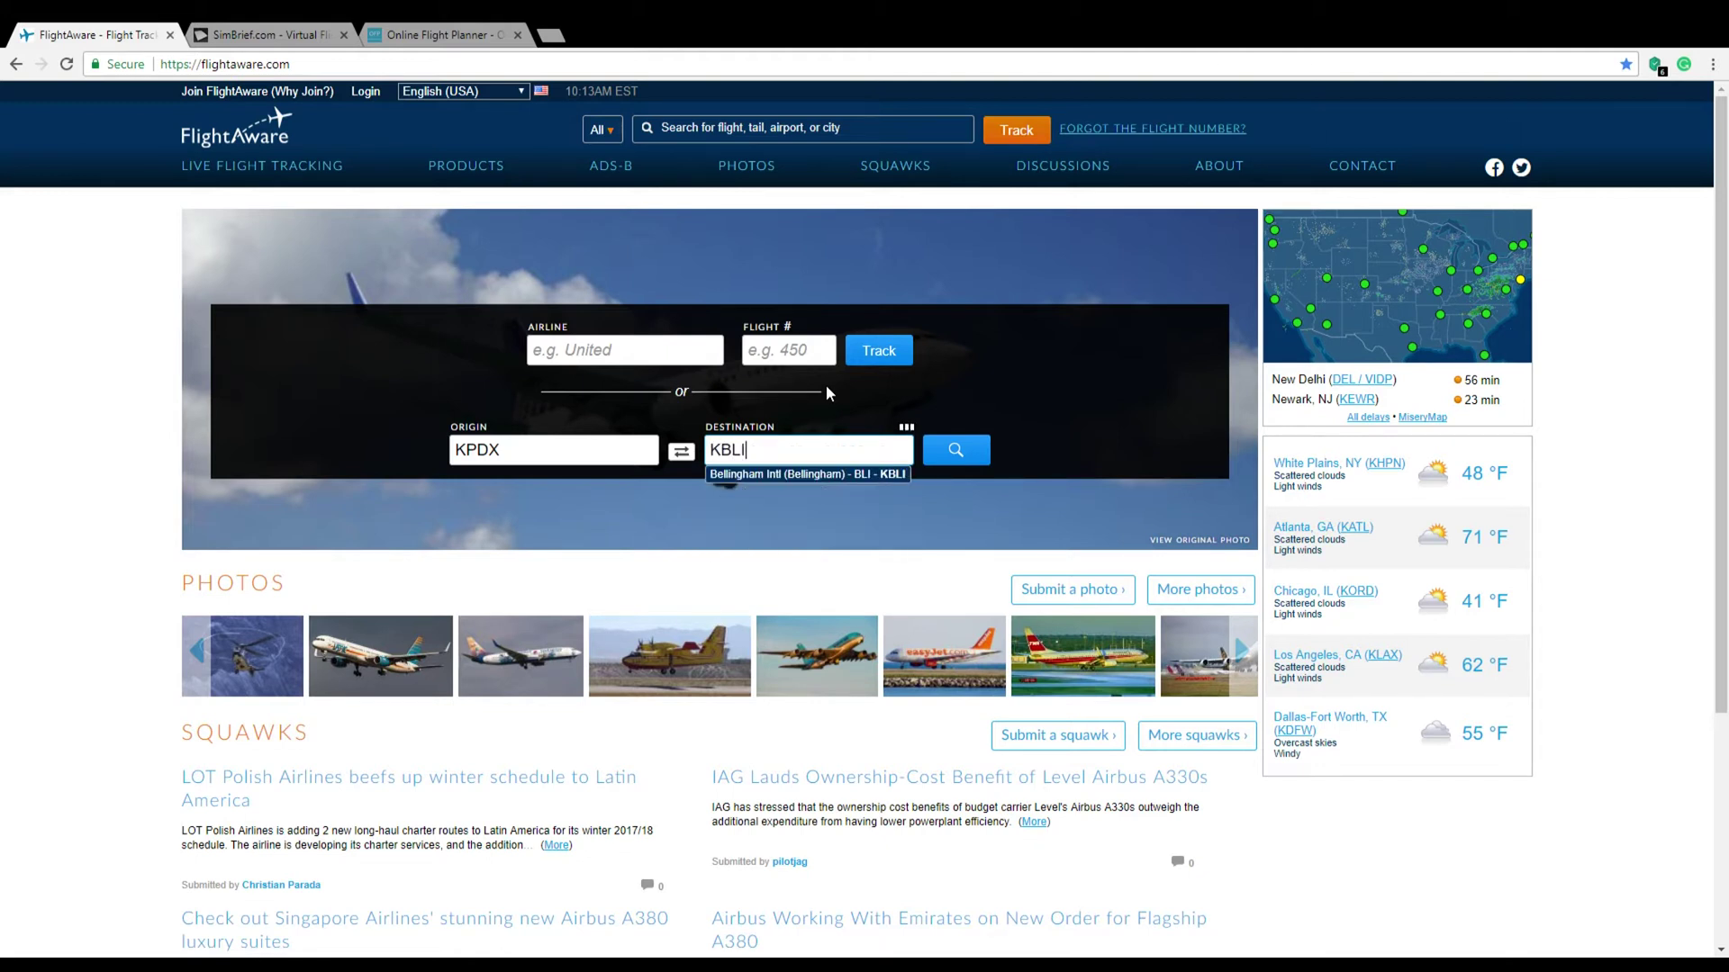
left_click(849, 475)
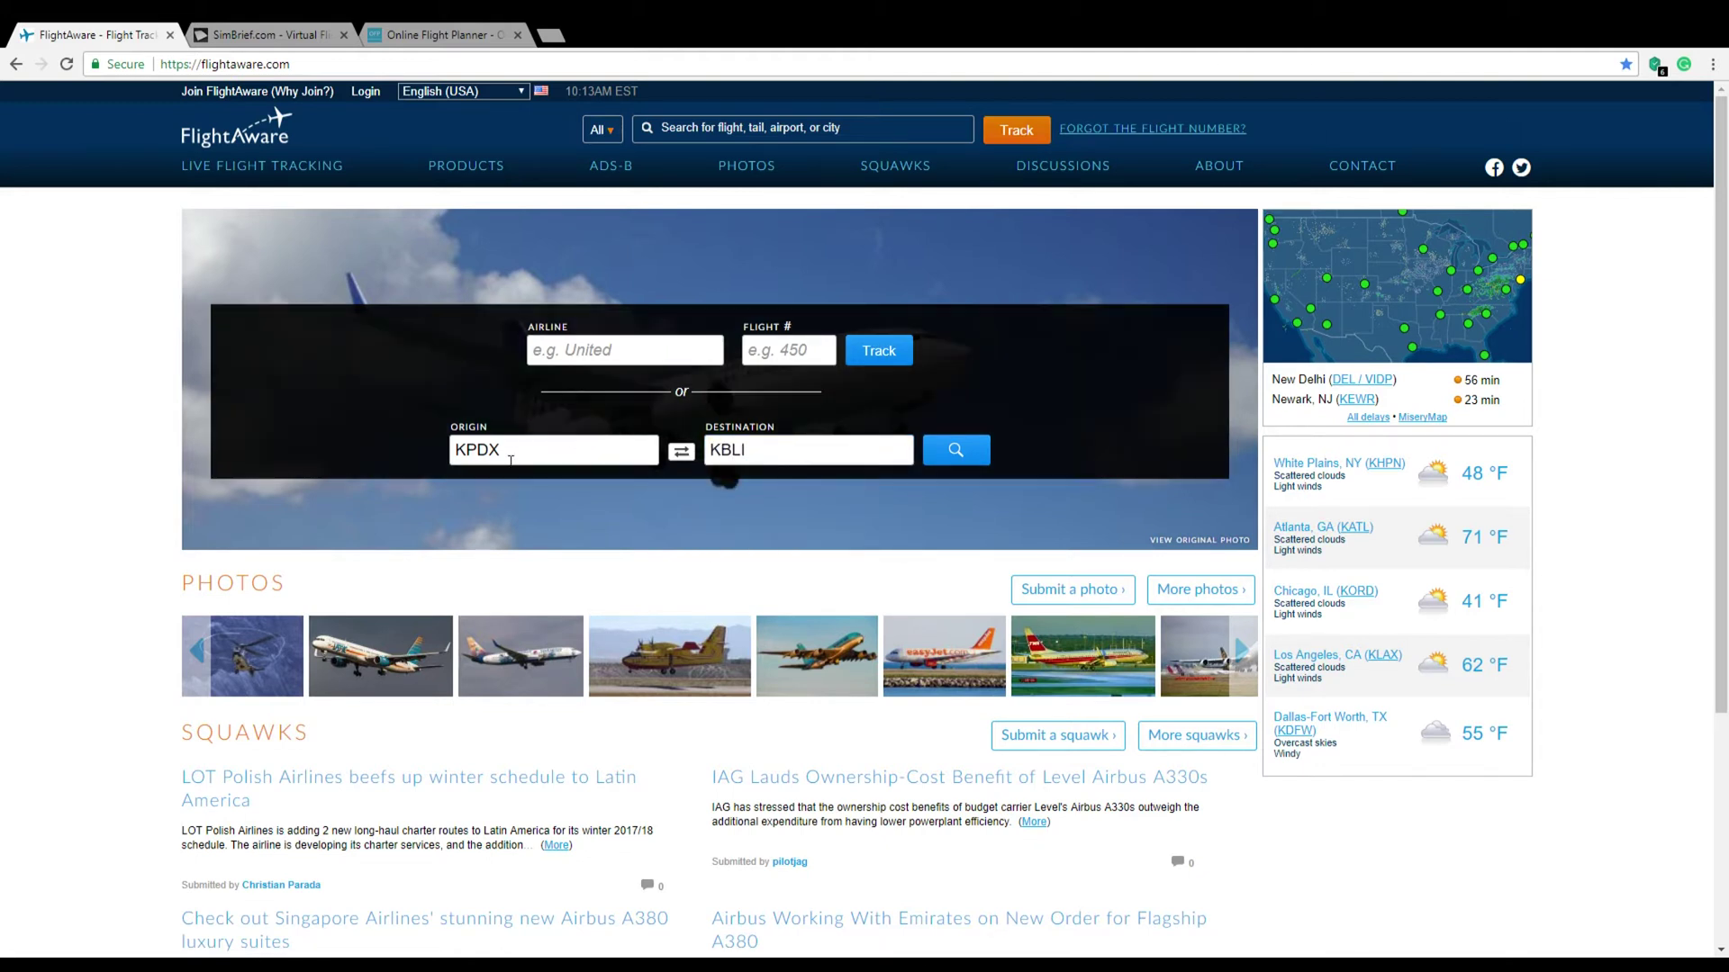
left_click(956, 465)
- Open SKW3391's page and mark its filed speed, altitude and route BTG J1 SEA PAE MADEE4
scroll(674, 549, "down", 1)
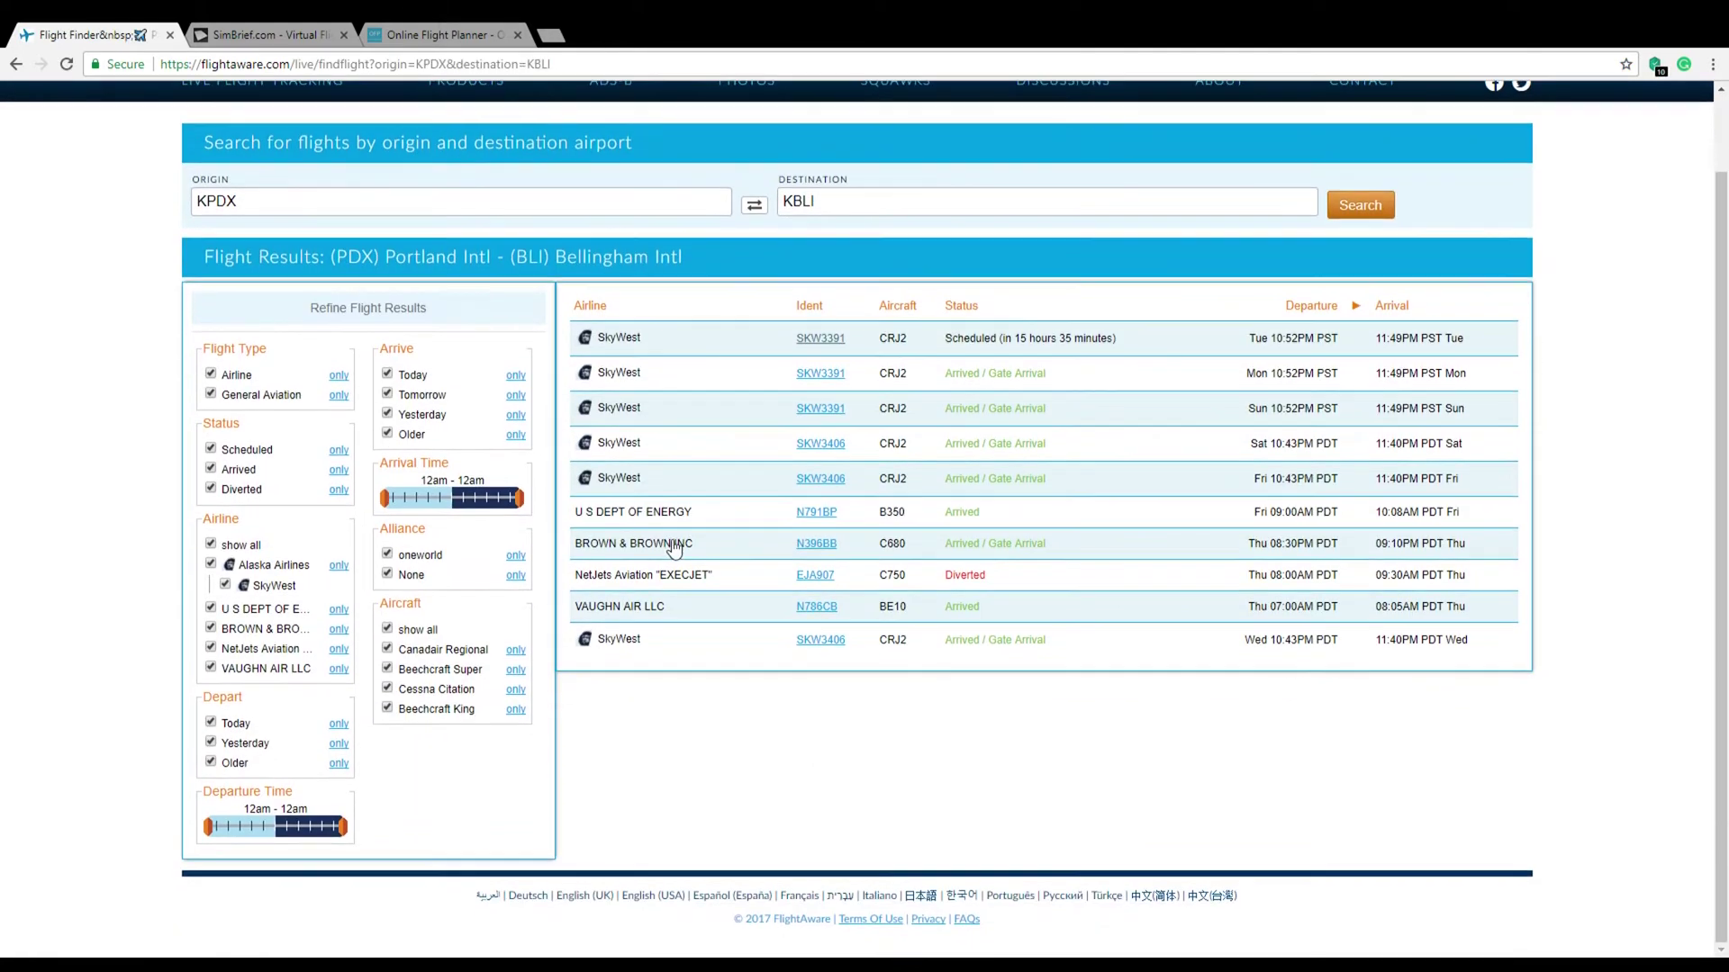
scroll(1080, 525, "up", 1)
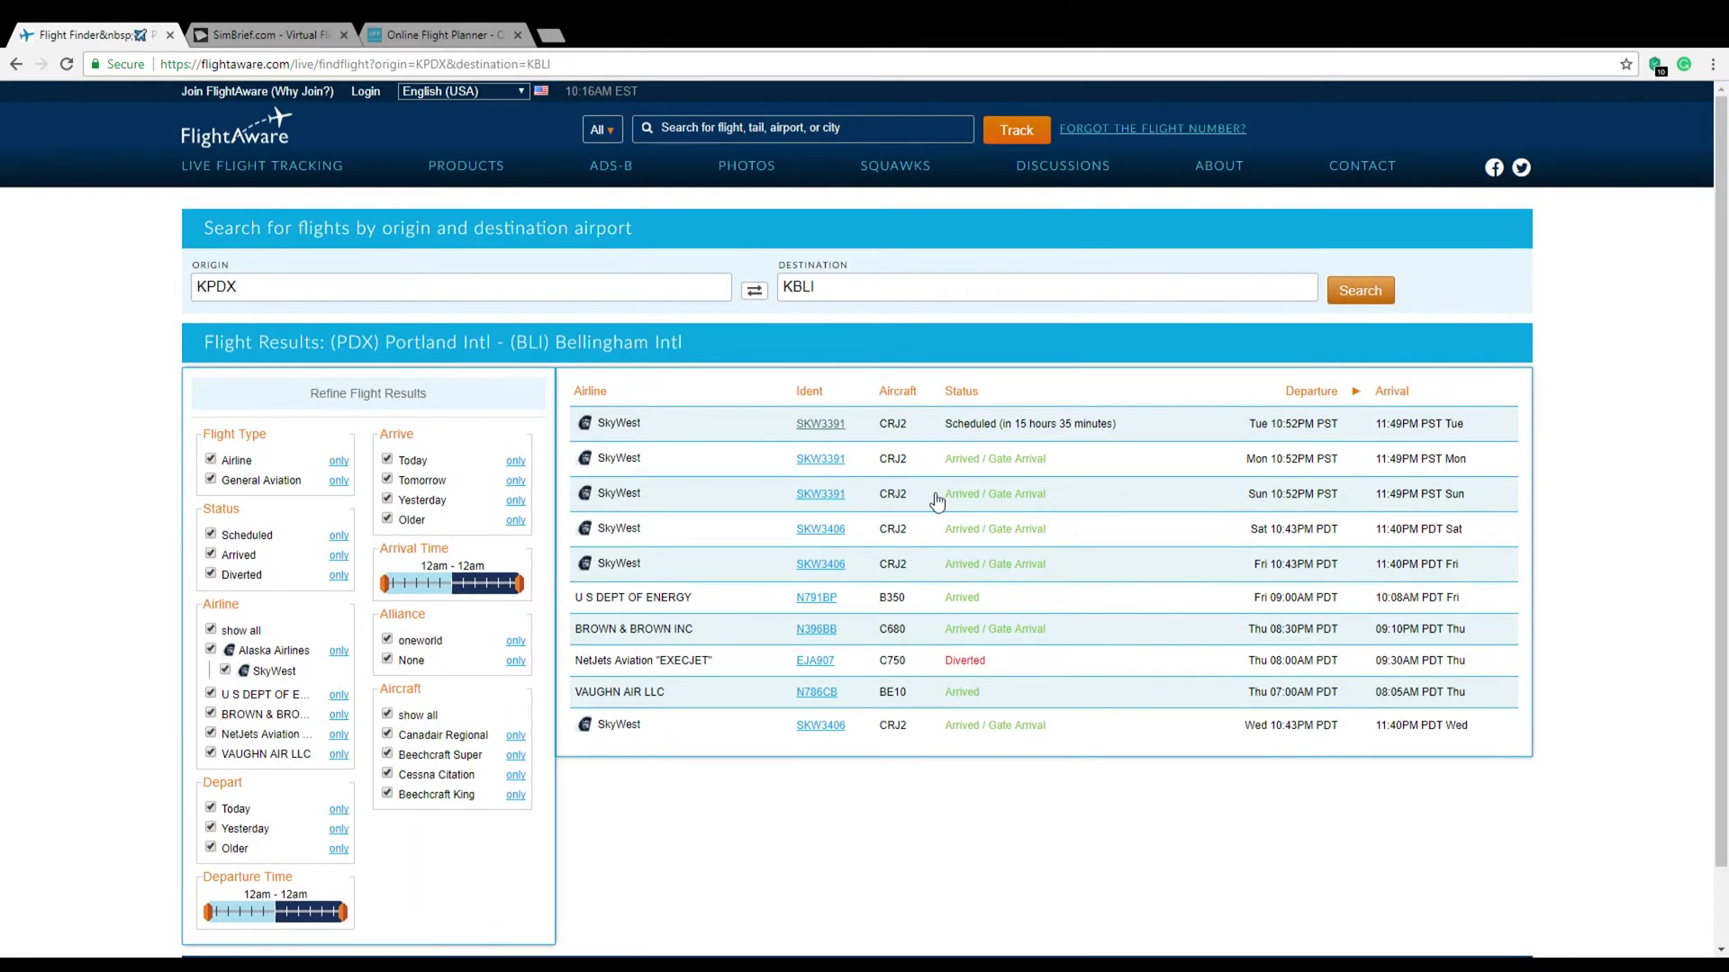
left_click(817, 430)
scroll(1116, 495, "down", 4)
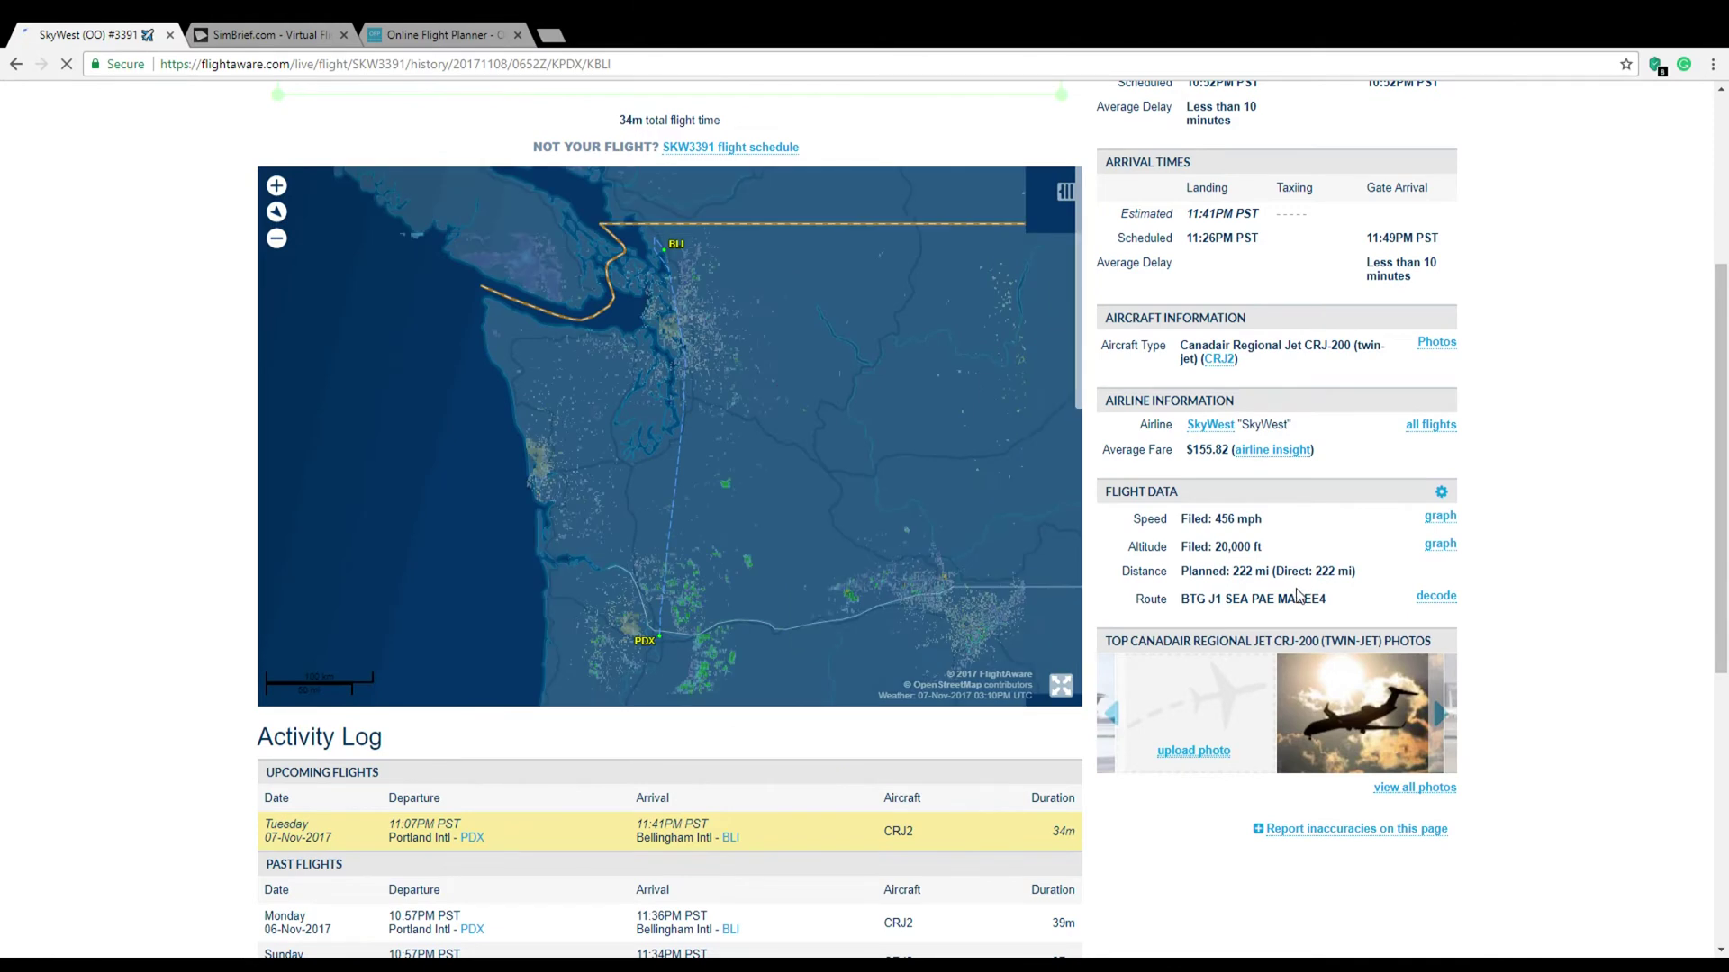
left_click_drag(1140, 519, 1465, 599)
left_click(1549, 598)
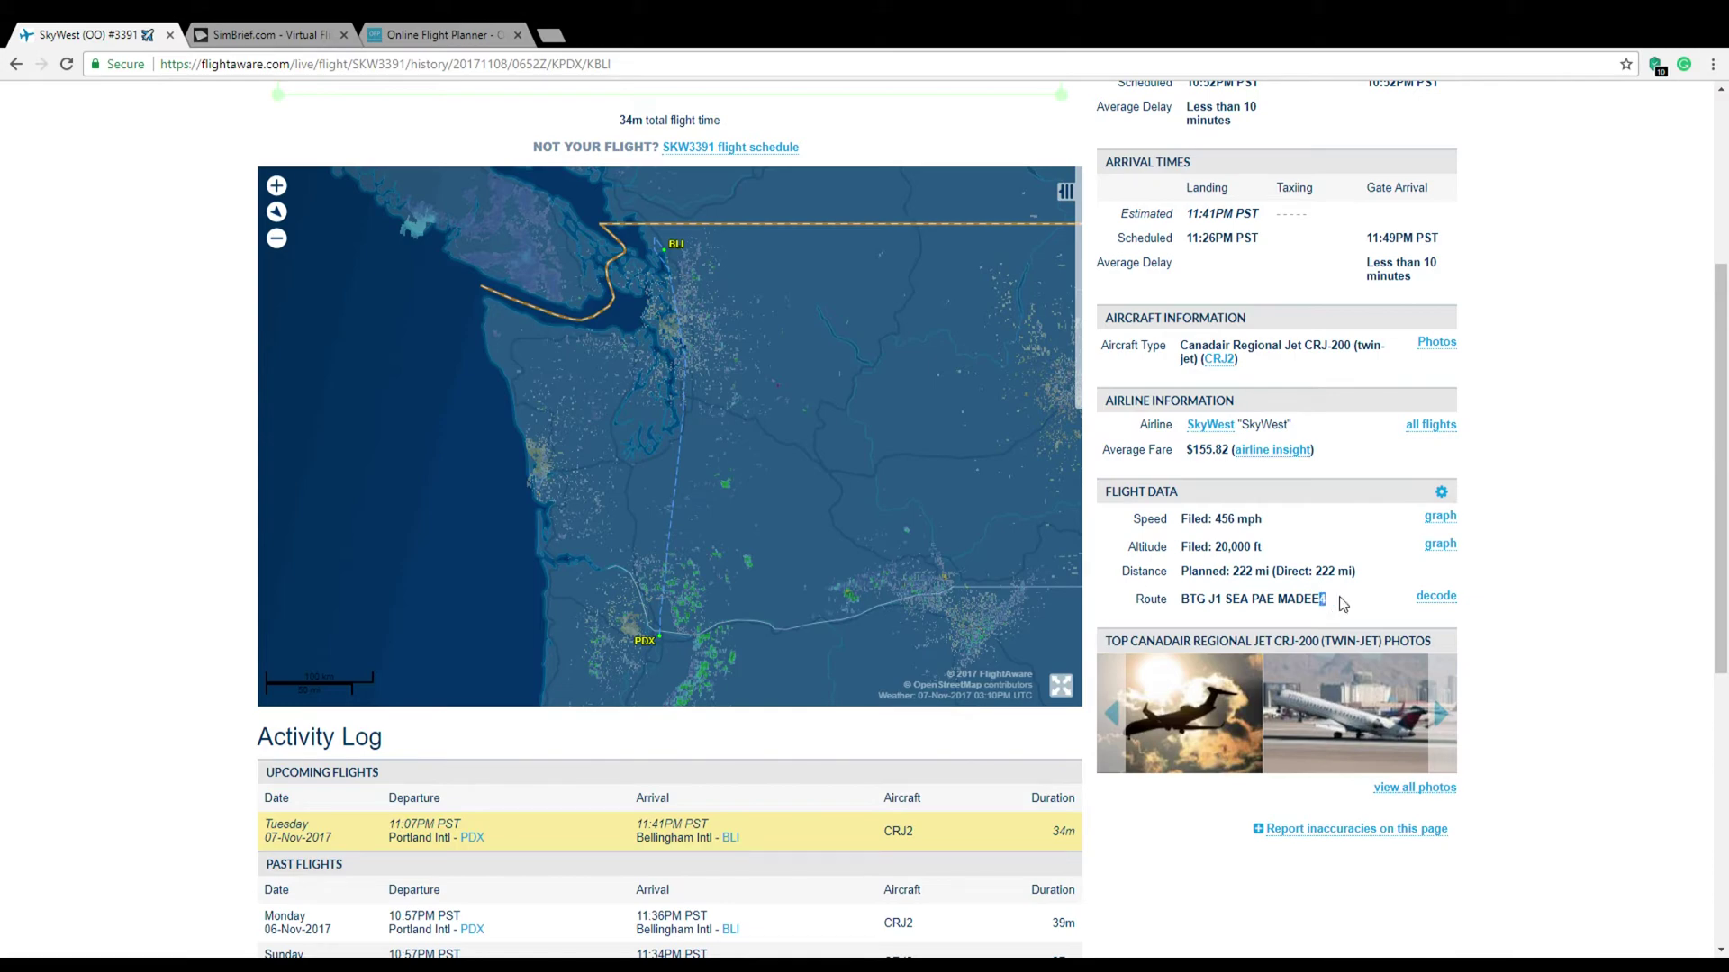
- Flip between the Online Flight Planner and SimBrief tabs, then return to SkyWest 3391
left_click(276, 35)
left_click(409, 34)
left_click(290, 36)
left_click(439, 34)
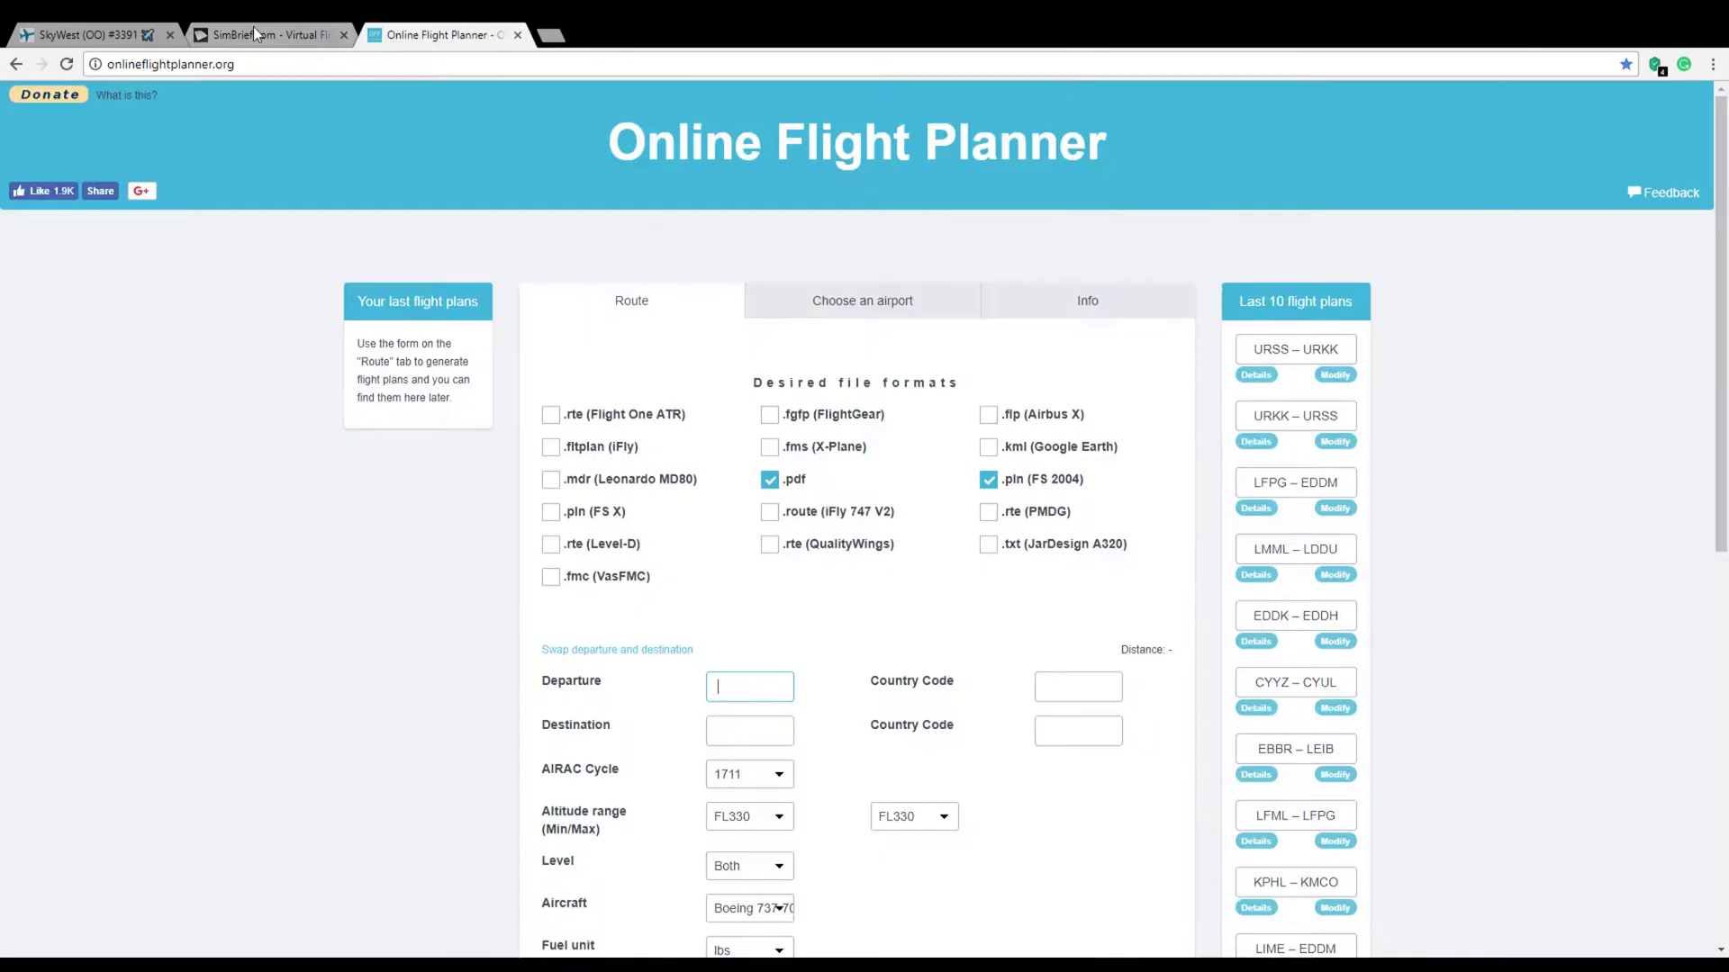
left_click(261, 34)
left_click(446, 34)
left_click(270, 34)
left_click(89, 38)
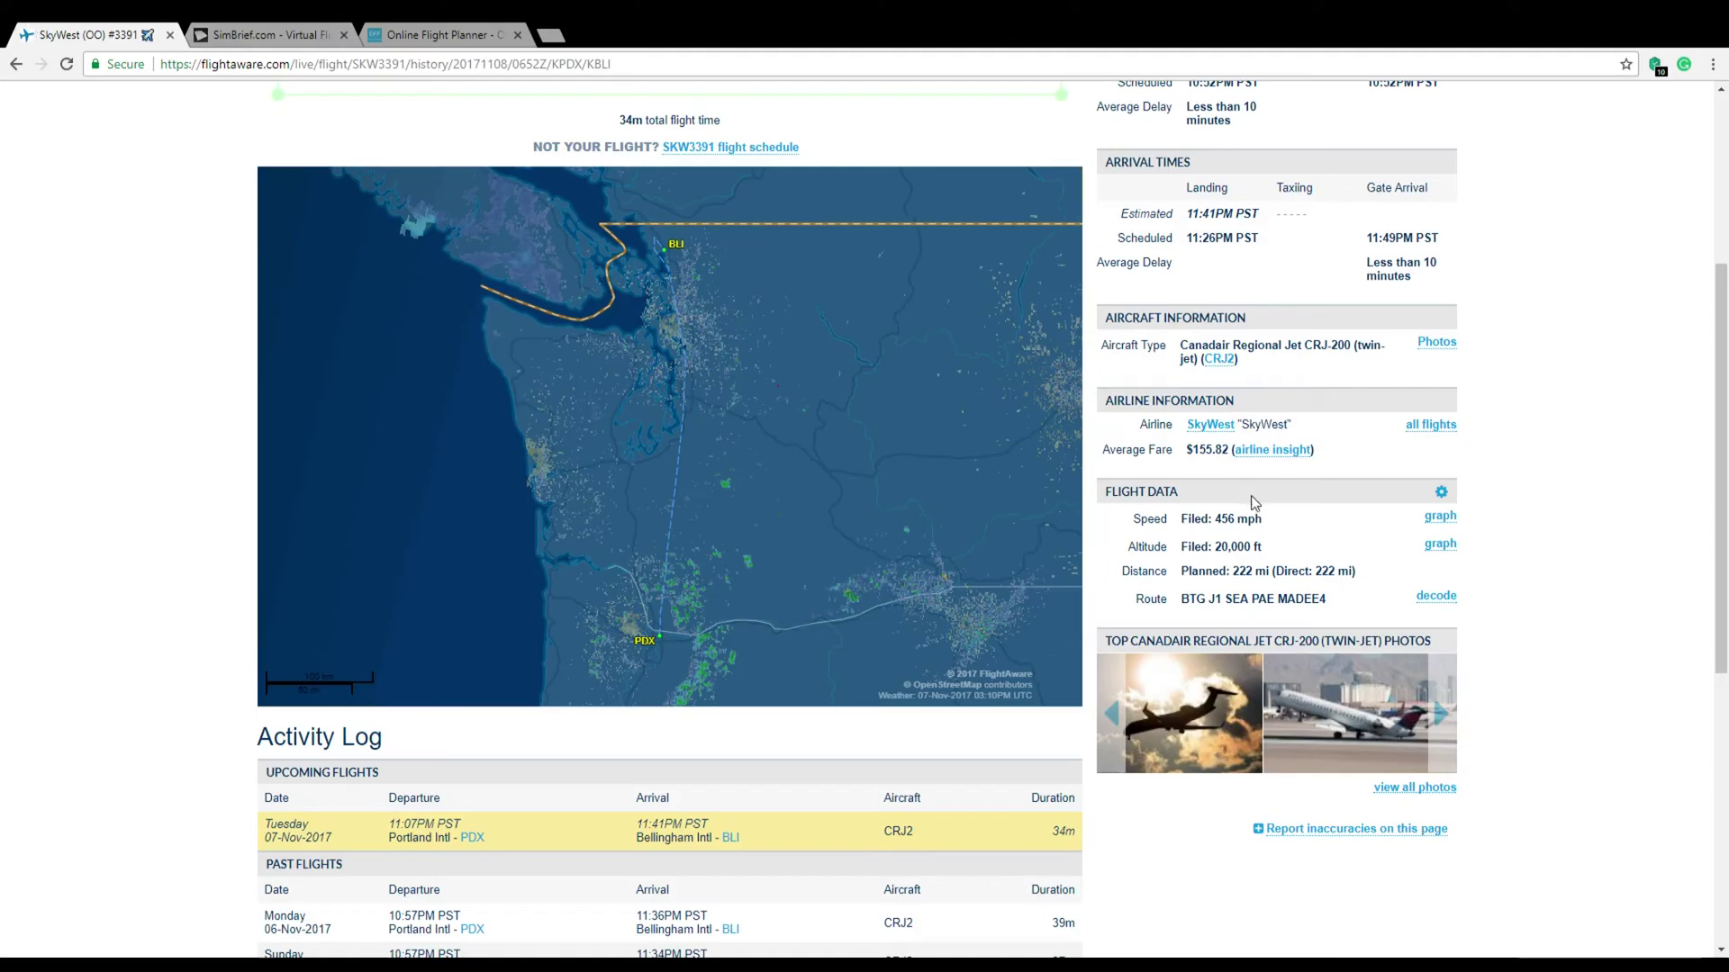
- Highlight flight number 3391 in the page title and look over the flight page
scroll(1150, 560, "up", 4)
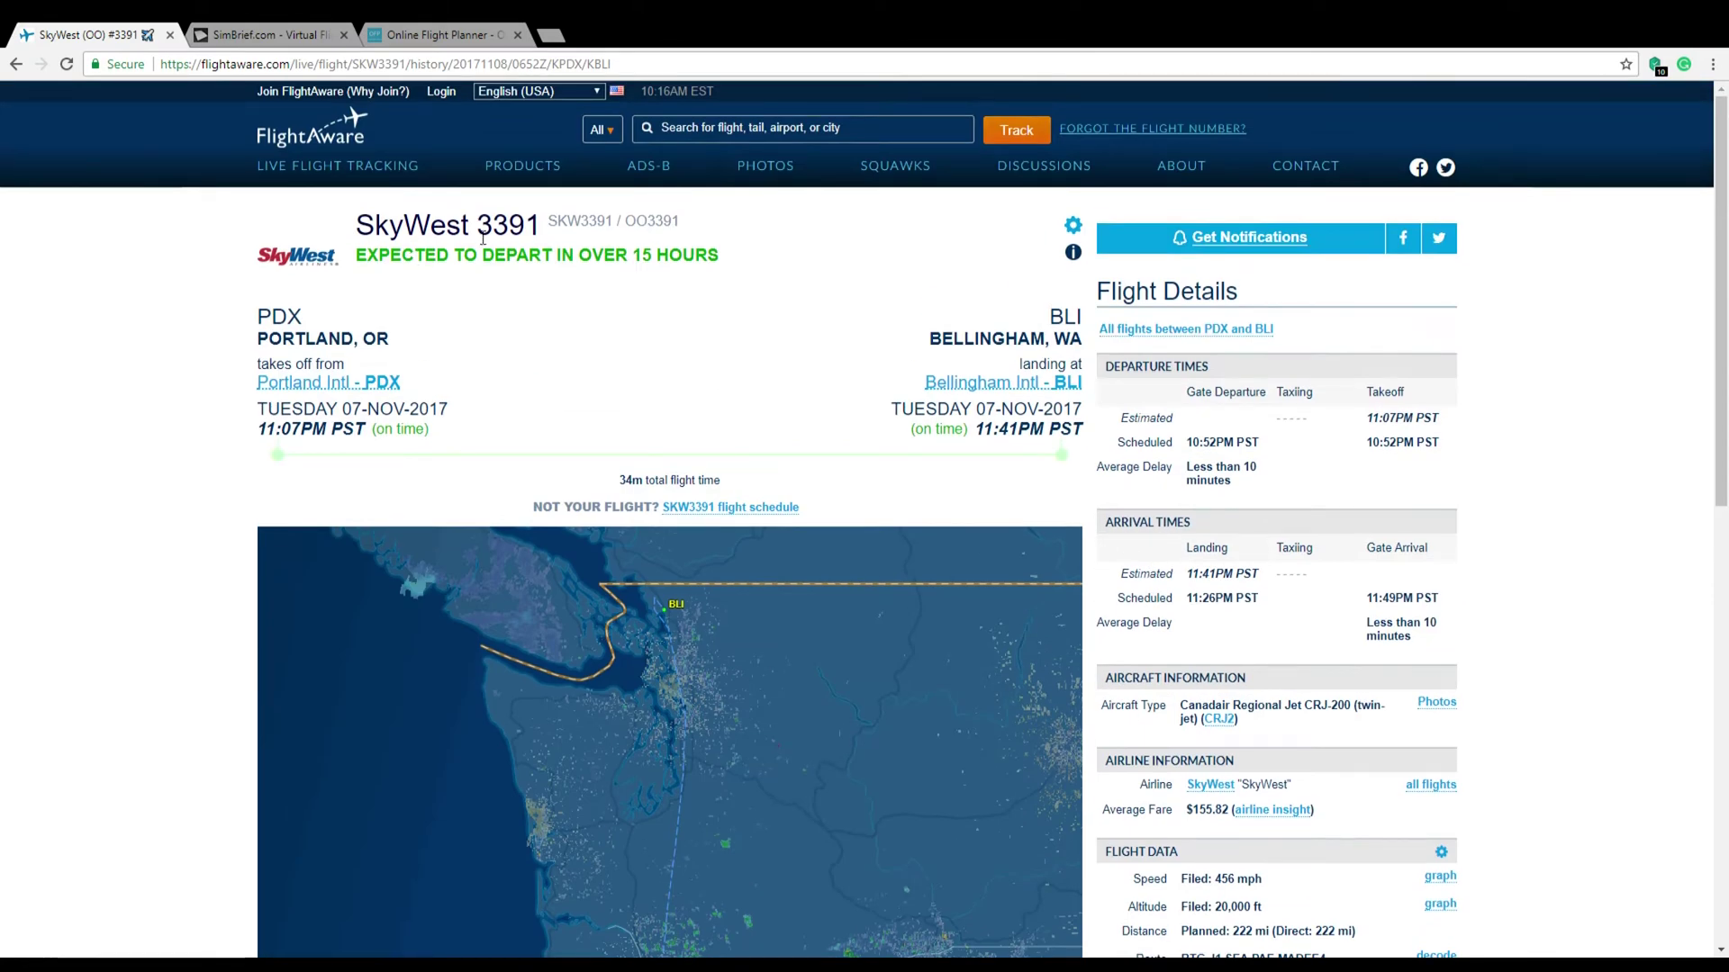
left_click_drag(476, 229, 542, 232)
left_click(772, 351)
scroll(1204, 529, "down", 4)
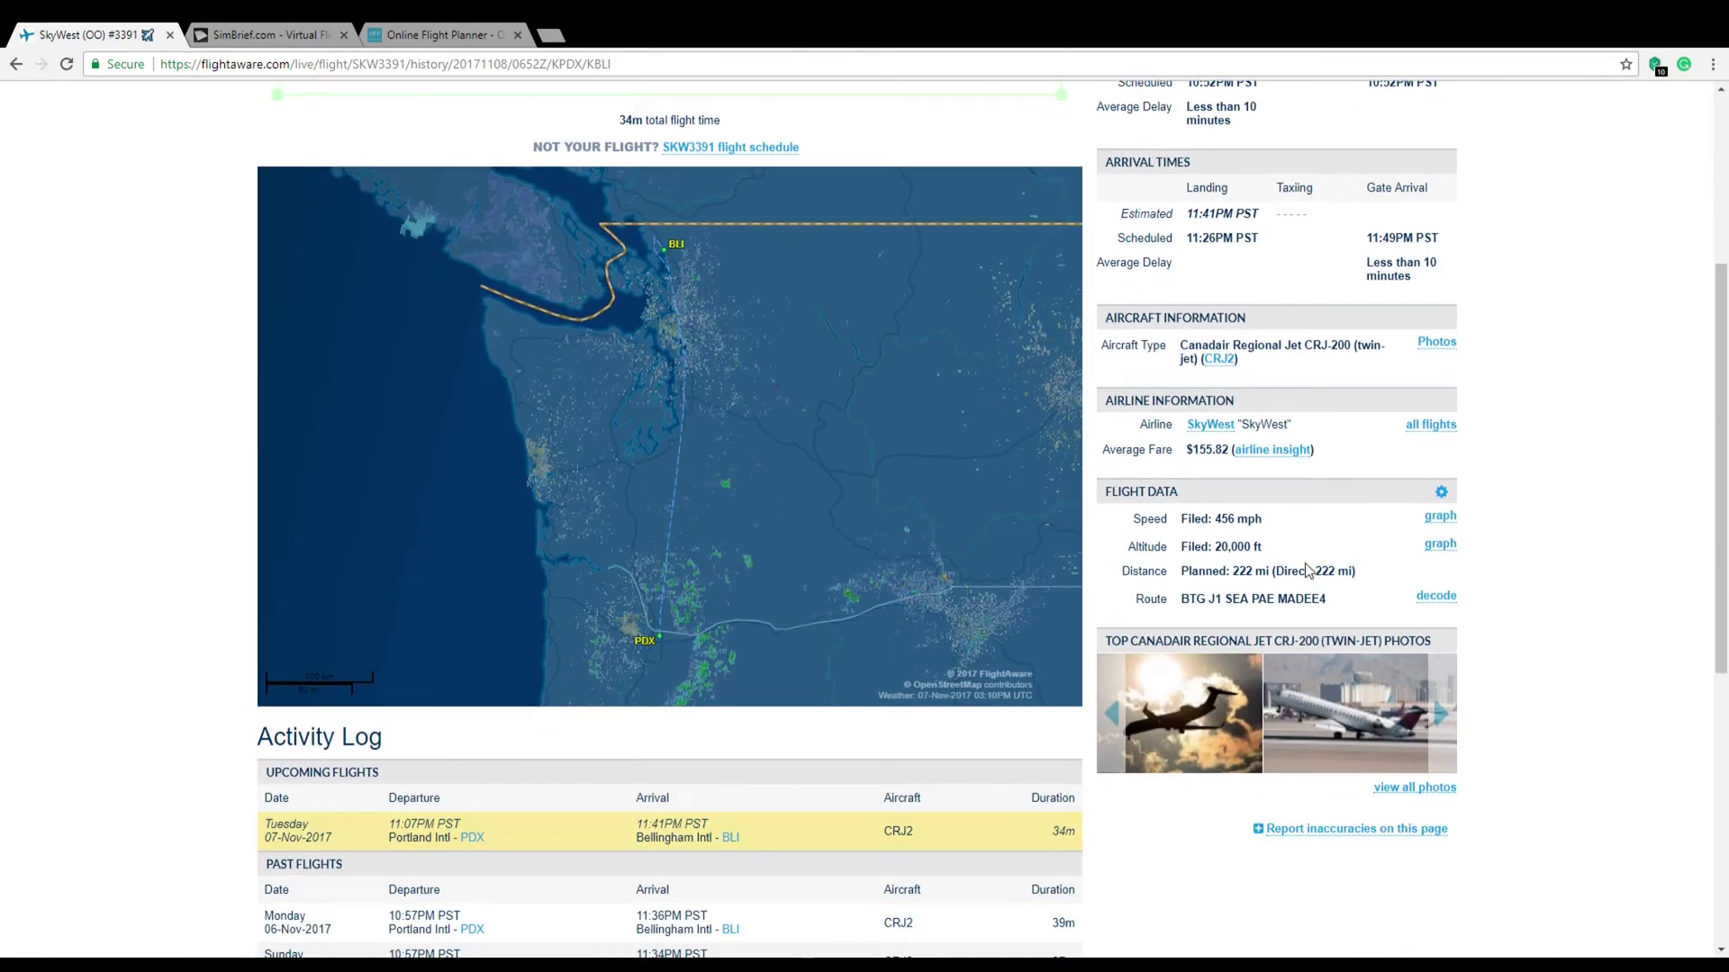
scroll(1308, 571, "down", 3)
scroll(1251, 630, "up", 7)
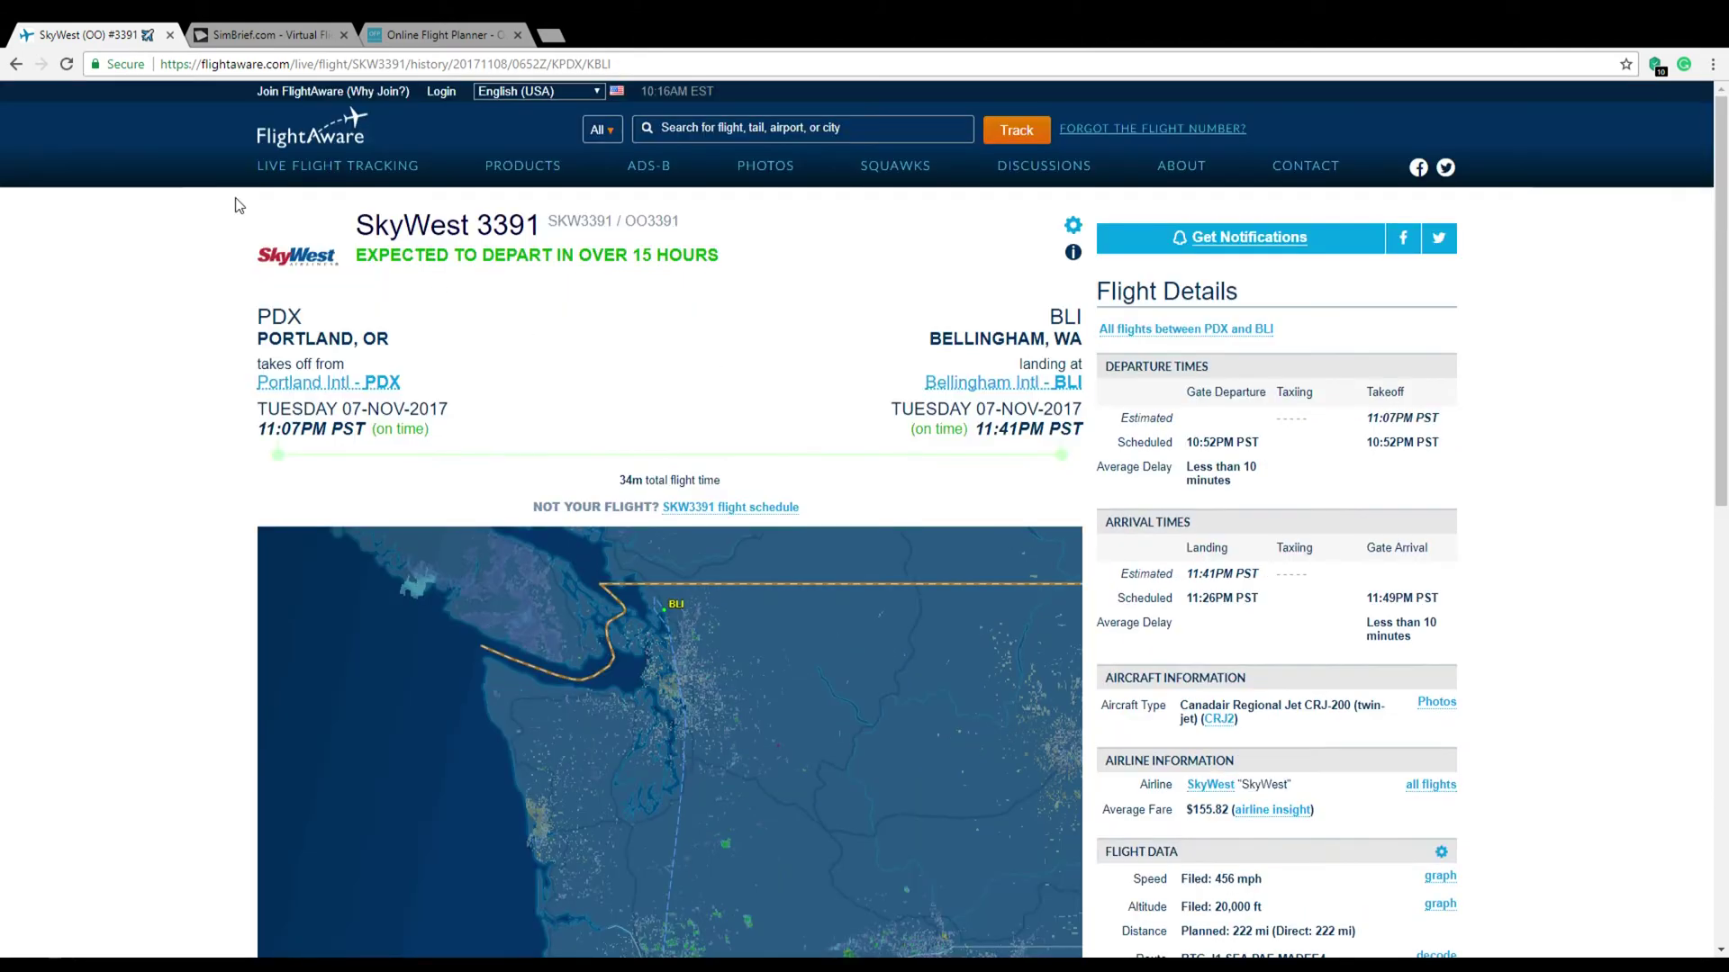
left_click(261, 35)
- Look over SimBrief's home and member registration pages, then return to Access SimBrief
mouse_move(575, 232)
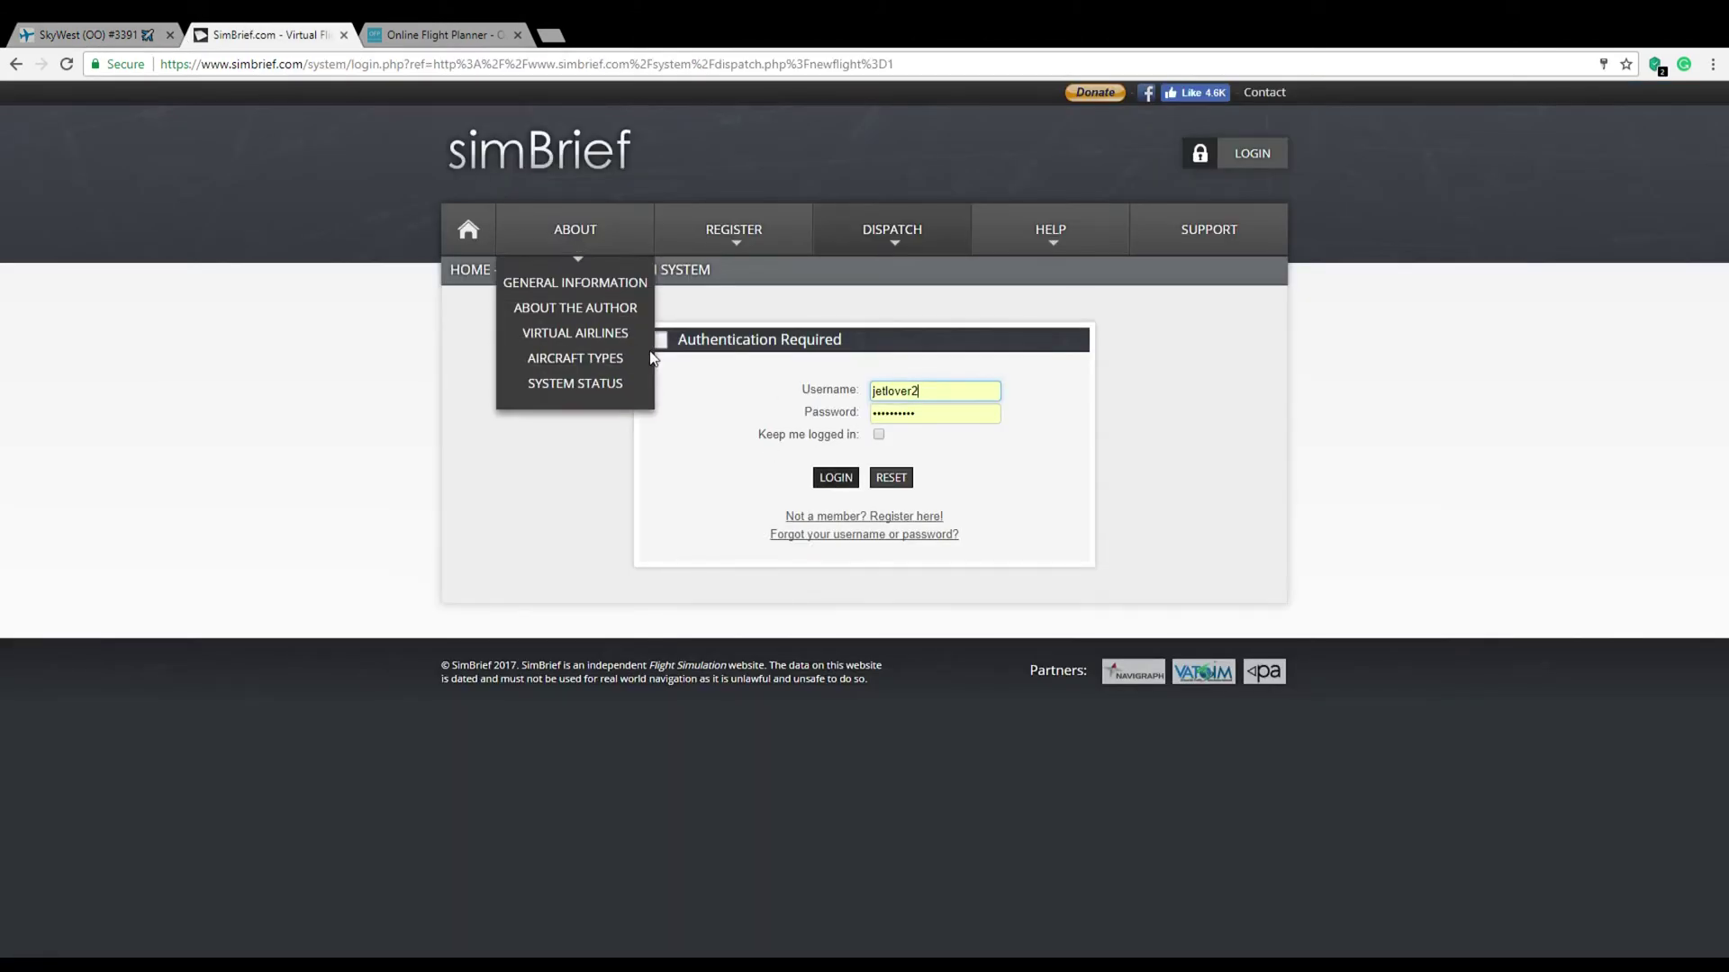
left_click(476, 242)
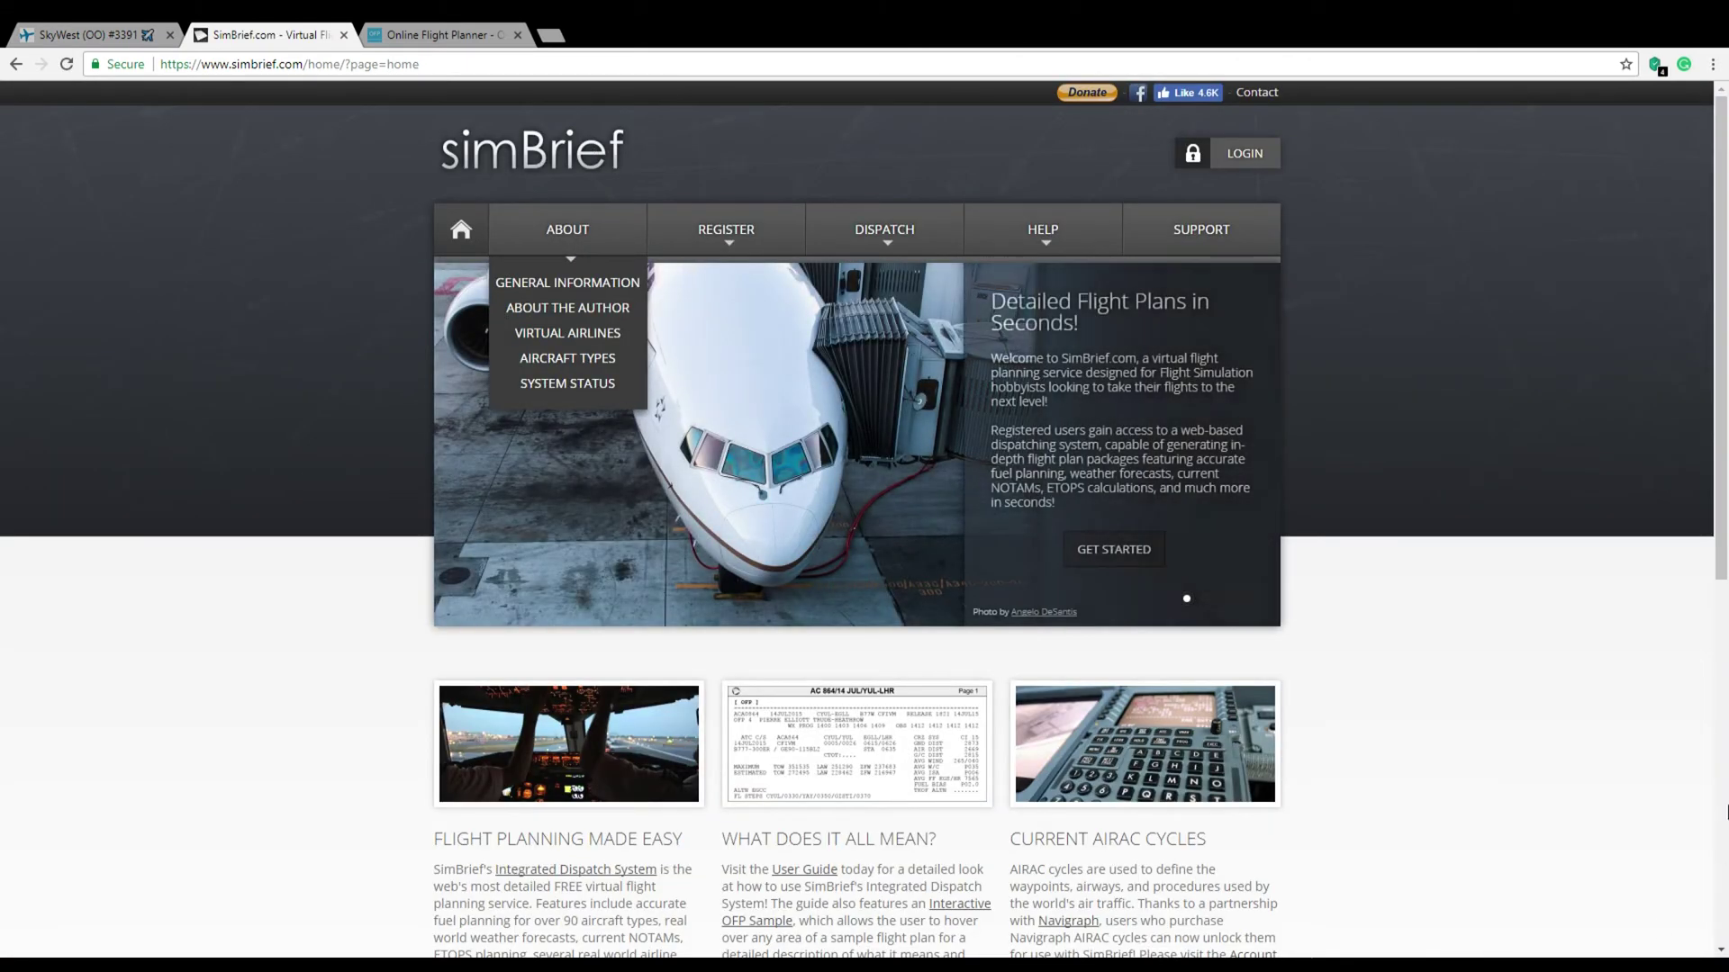
mouse_move(865, 230)
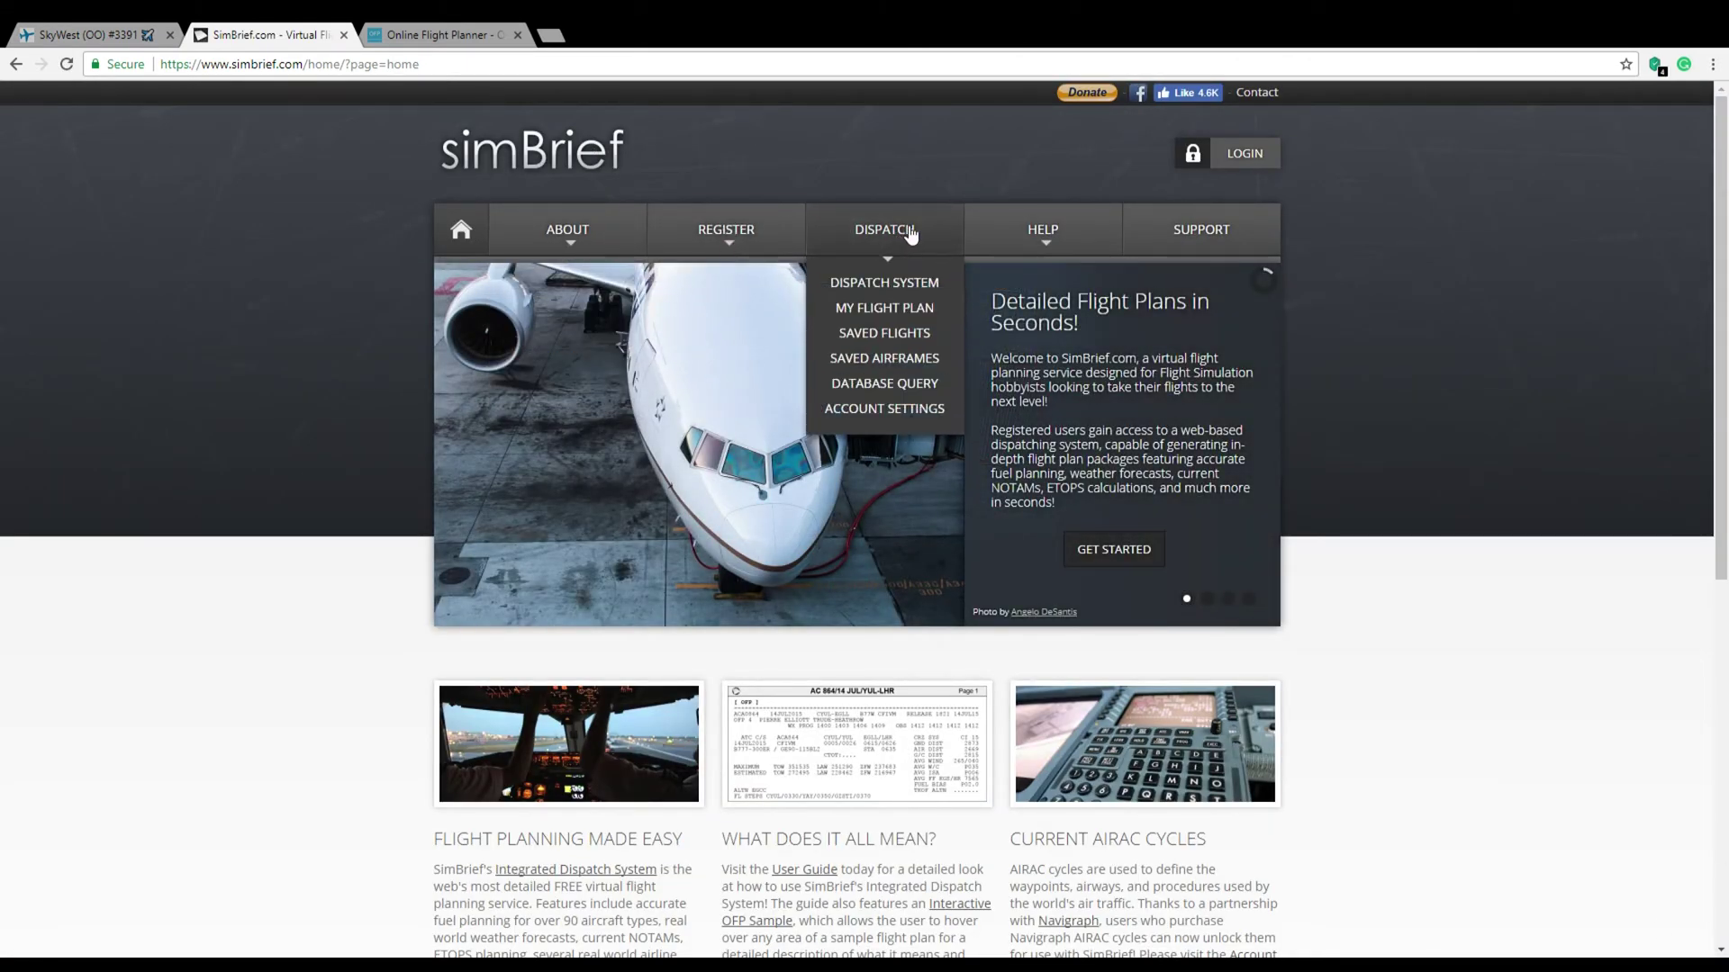
mouse_move(760, 230)
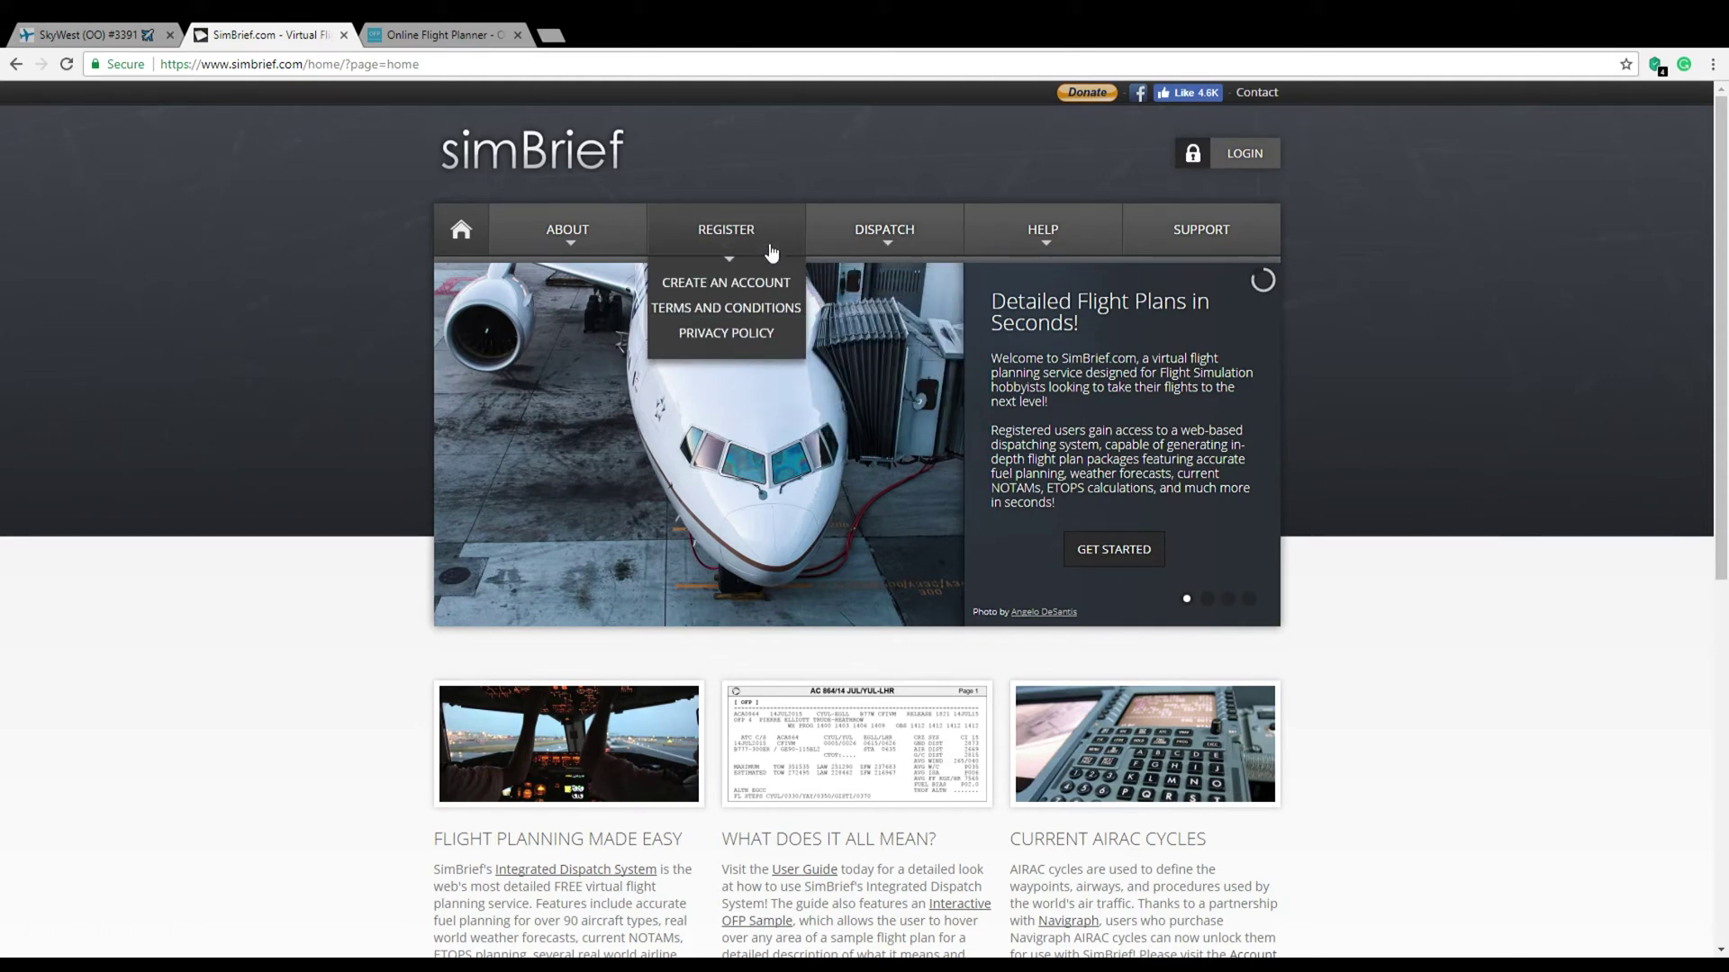
left_click(775, 284)
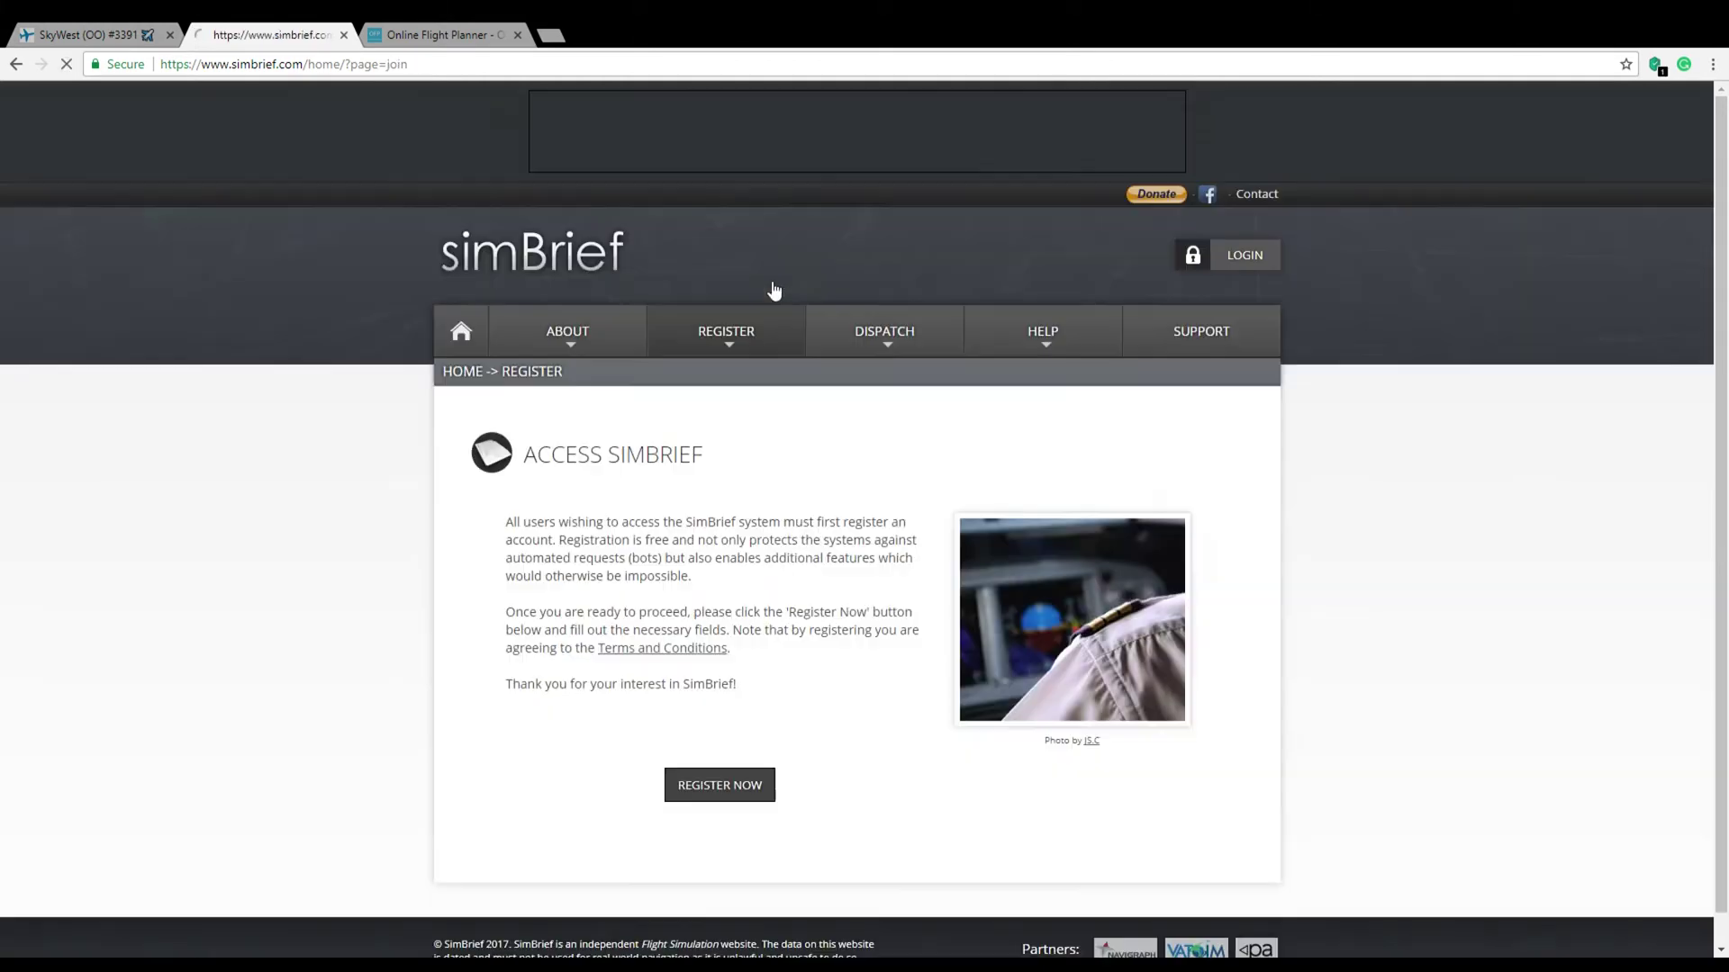
left_click(733, 688)
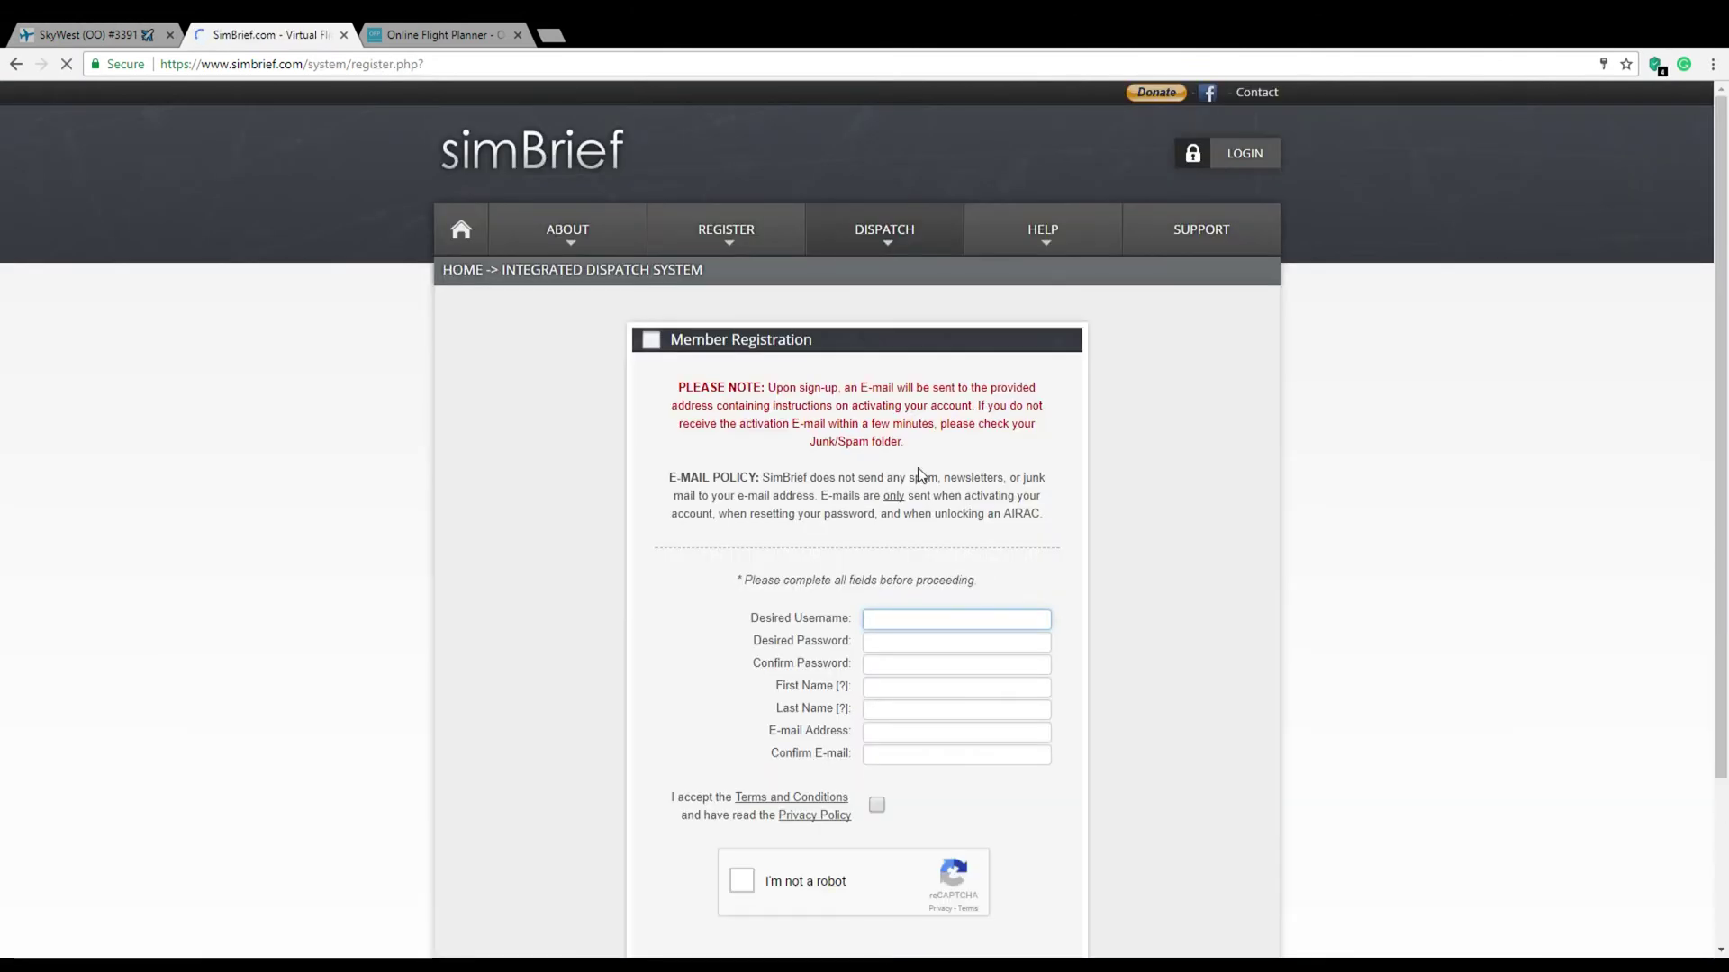
scroll(685, 706, "down", 3)
scroll(598, 717, "up", 3)
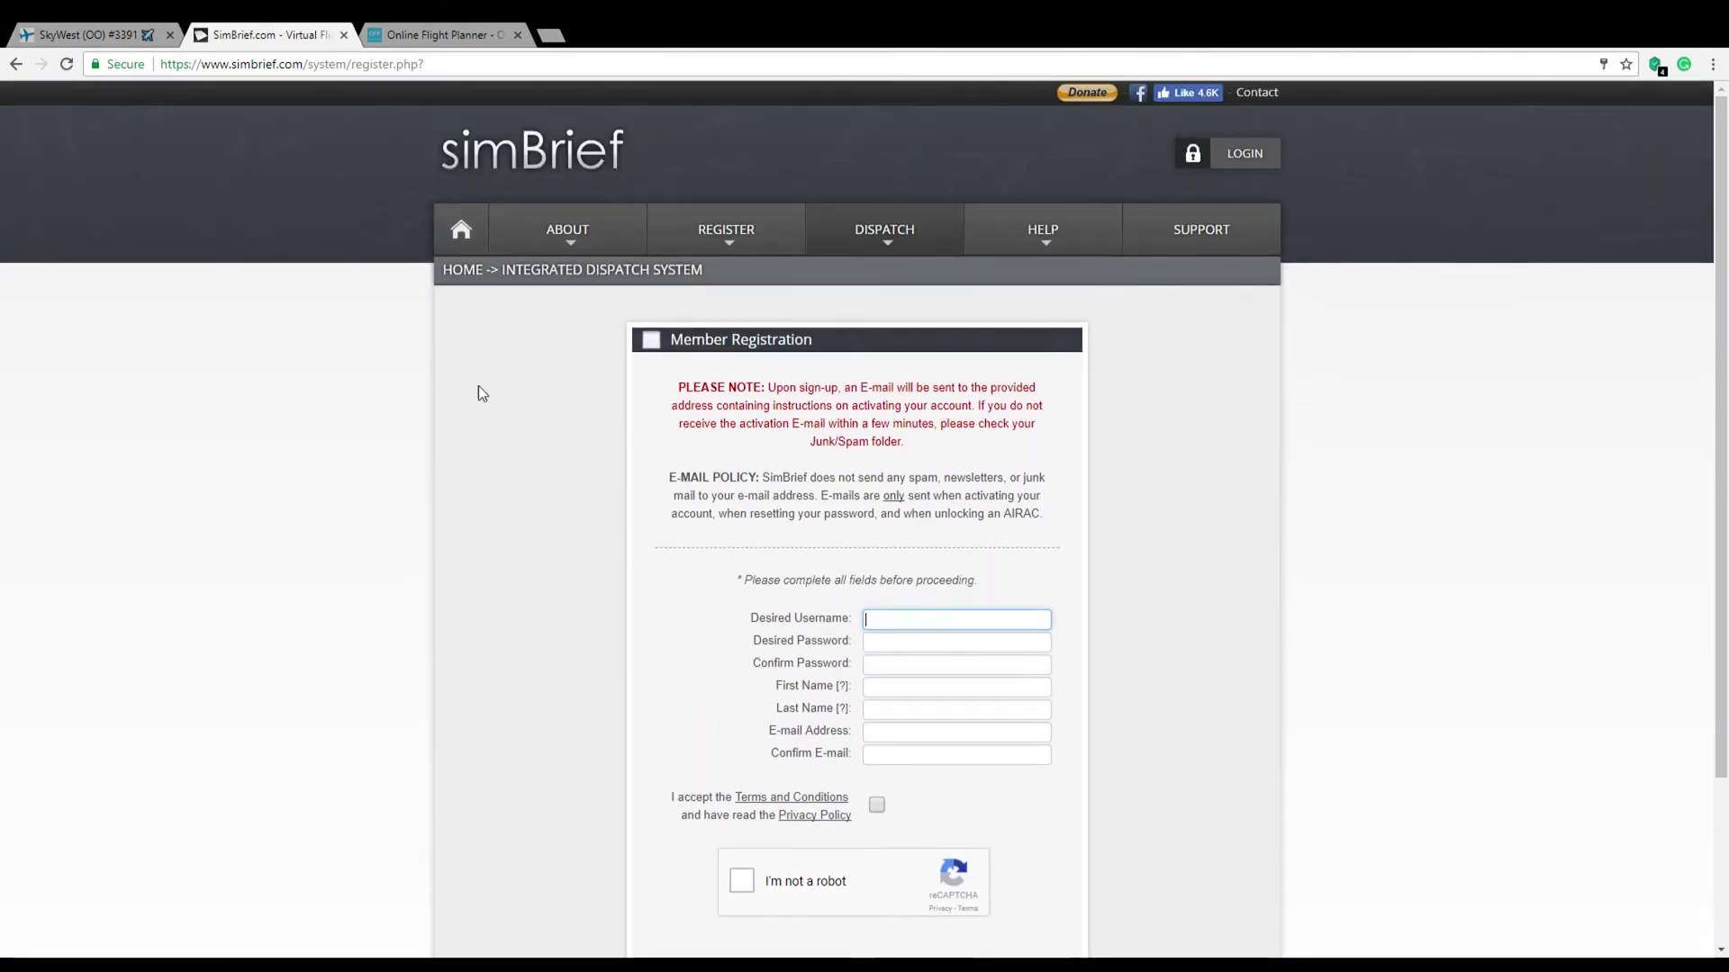
left_click(11, 64)
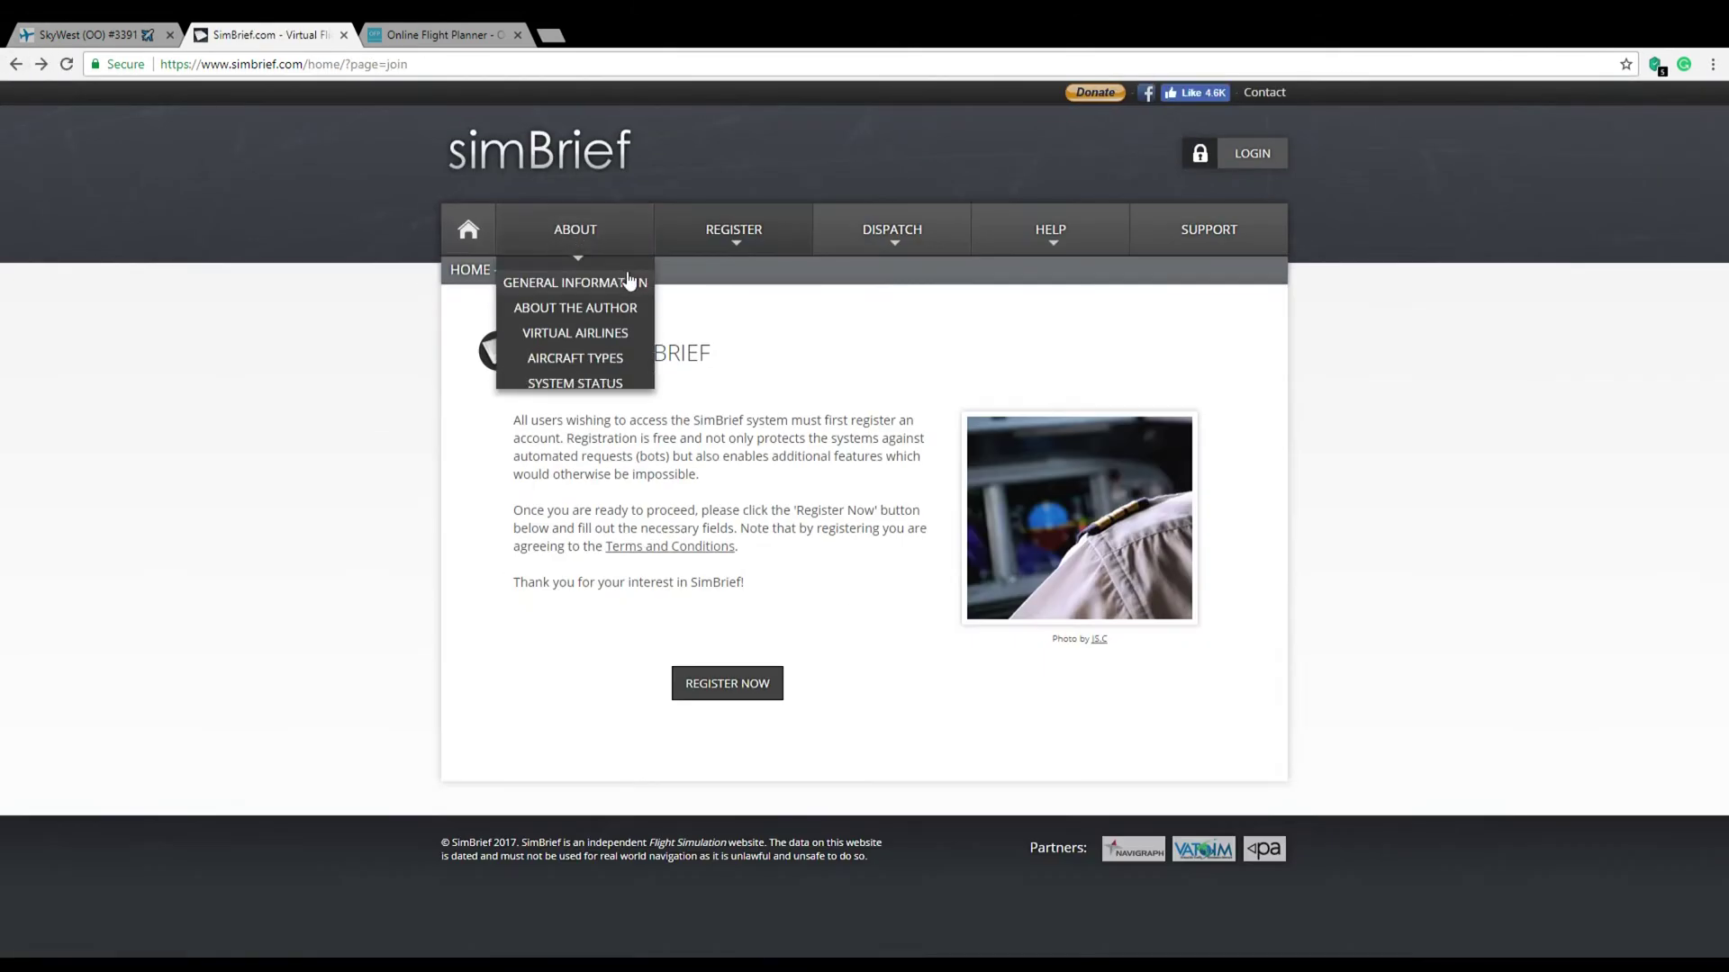
- Log into the Dispatch System with the saved credentials and start a new flight
mouse_move(920, 255)
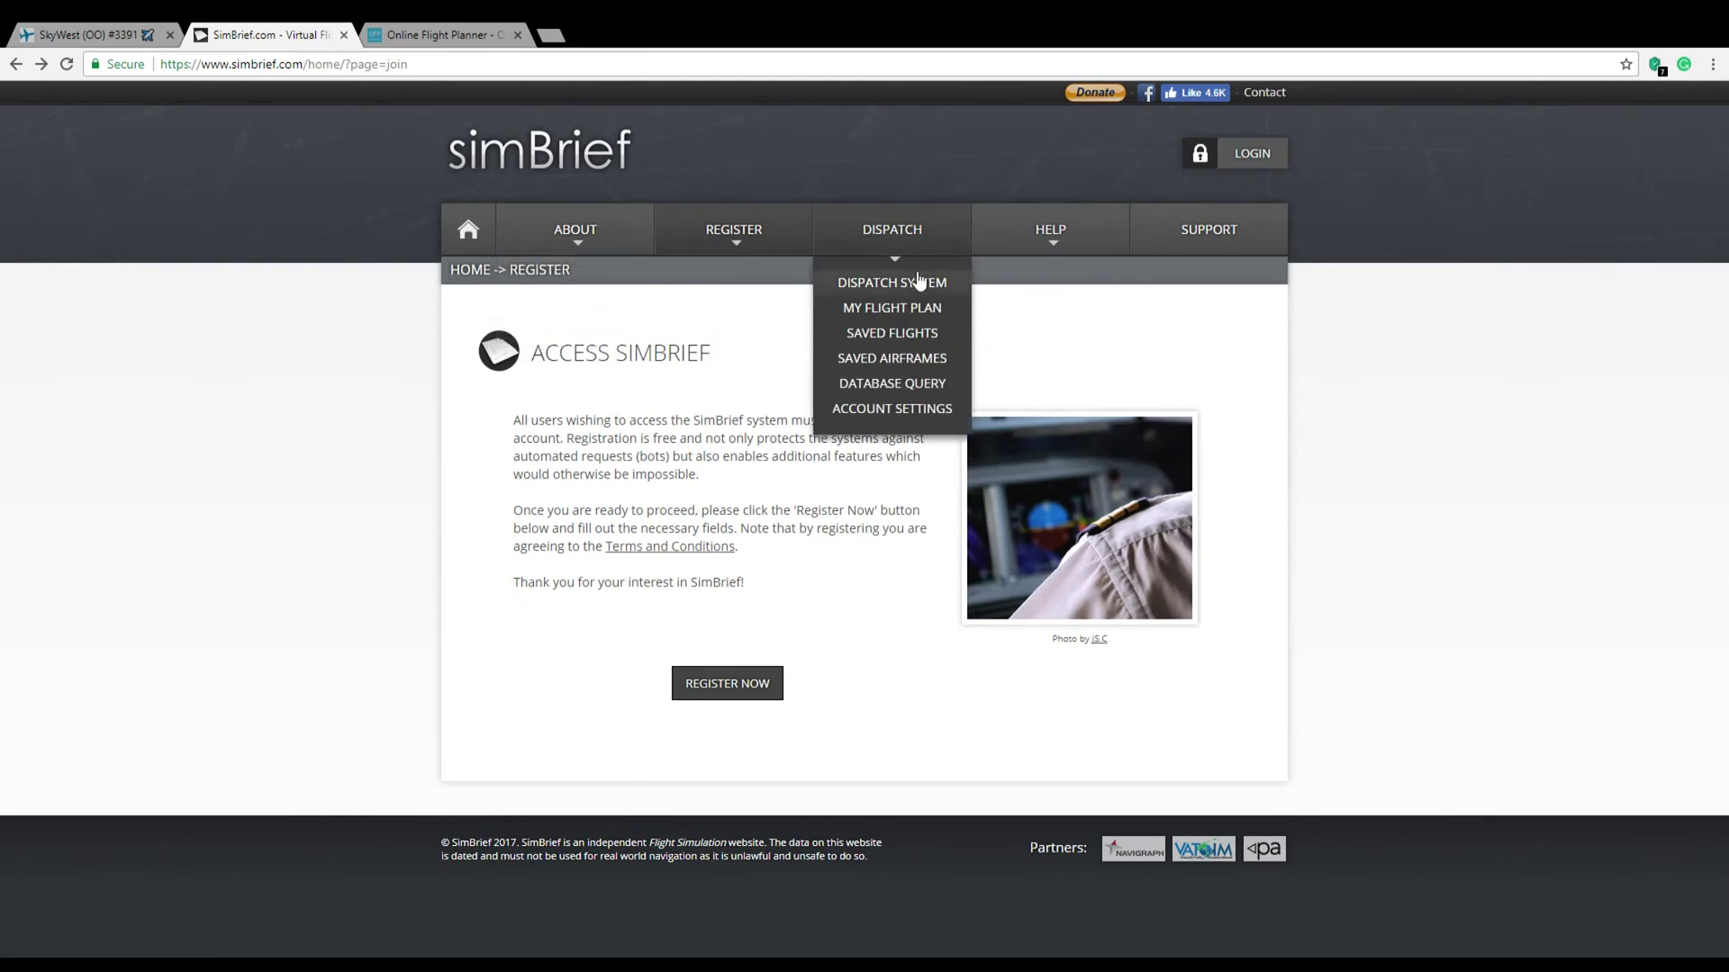
left_click(911, 285)
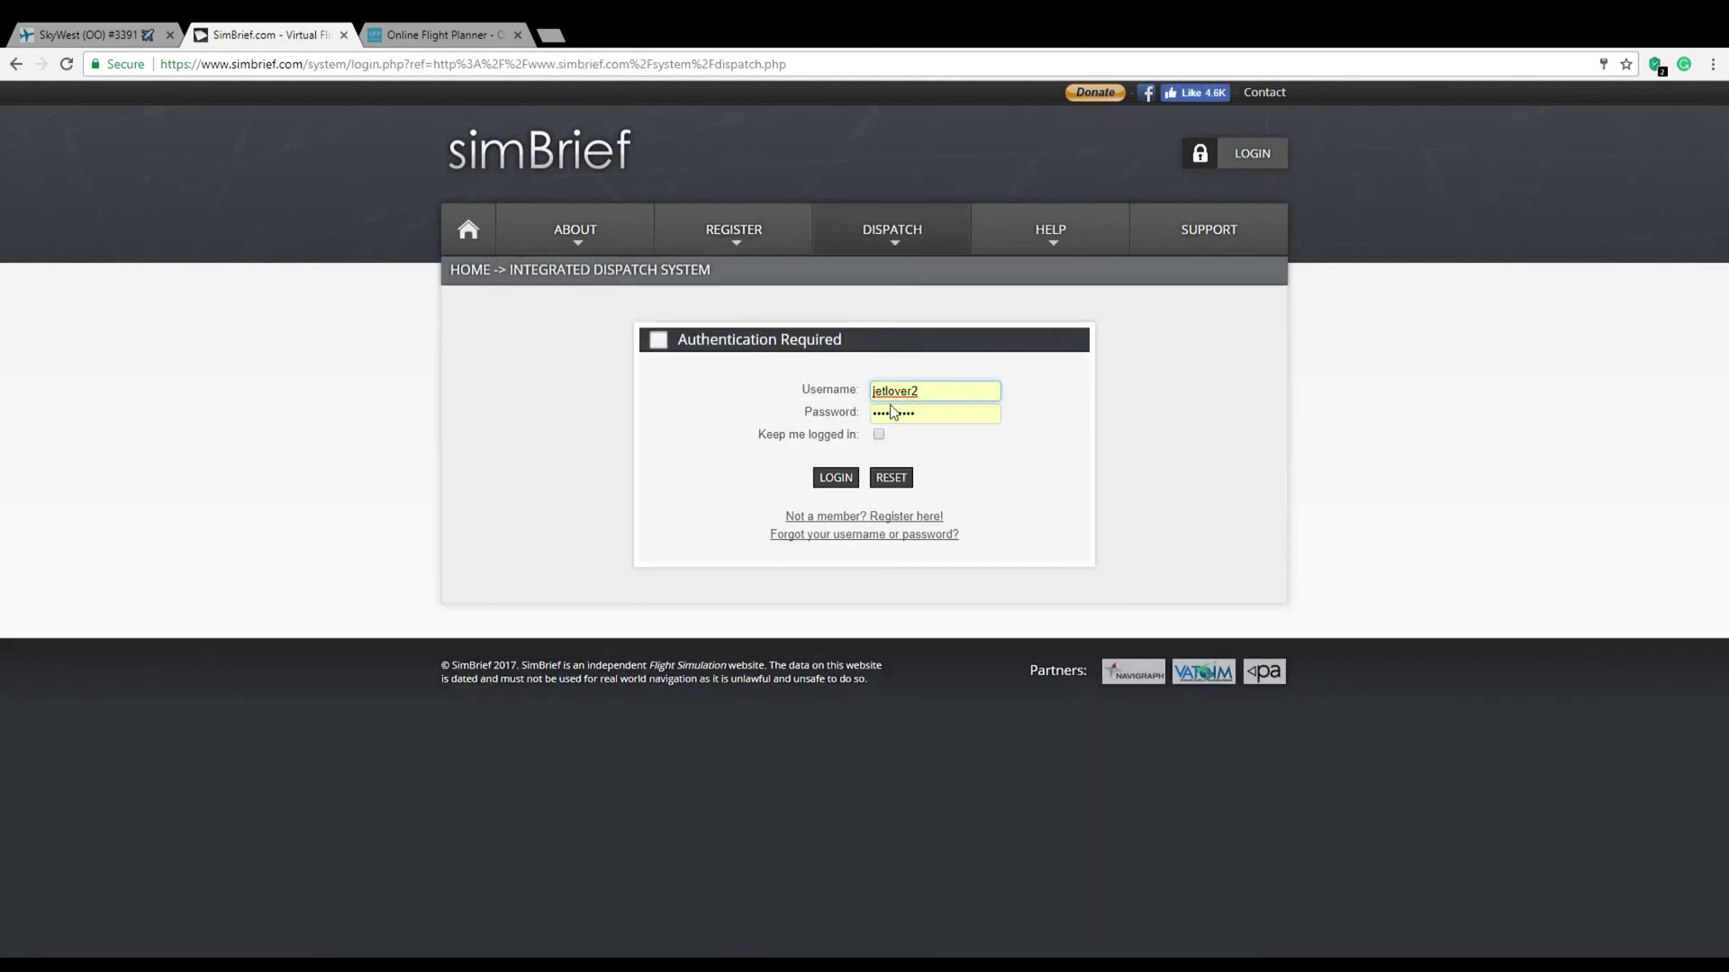
left_click(835, 477)
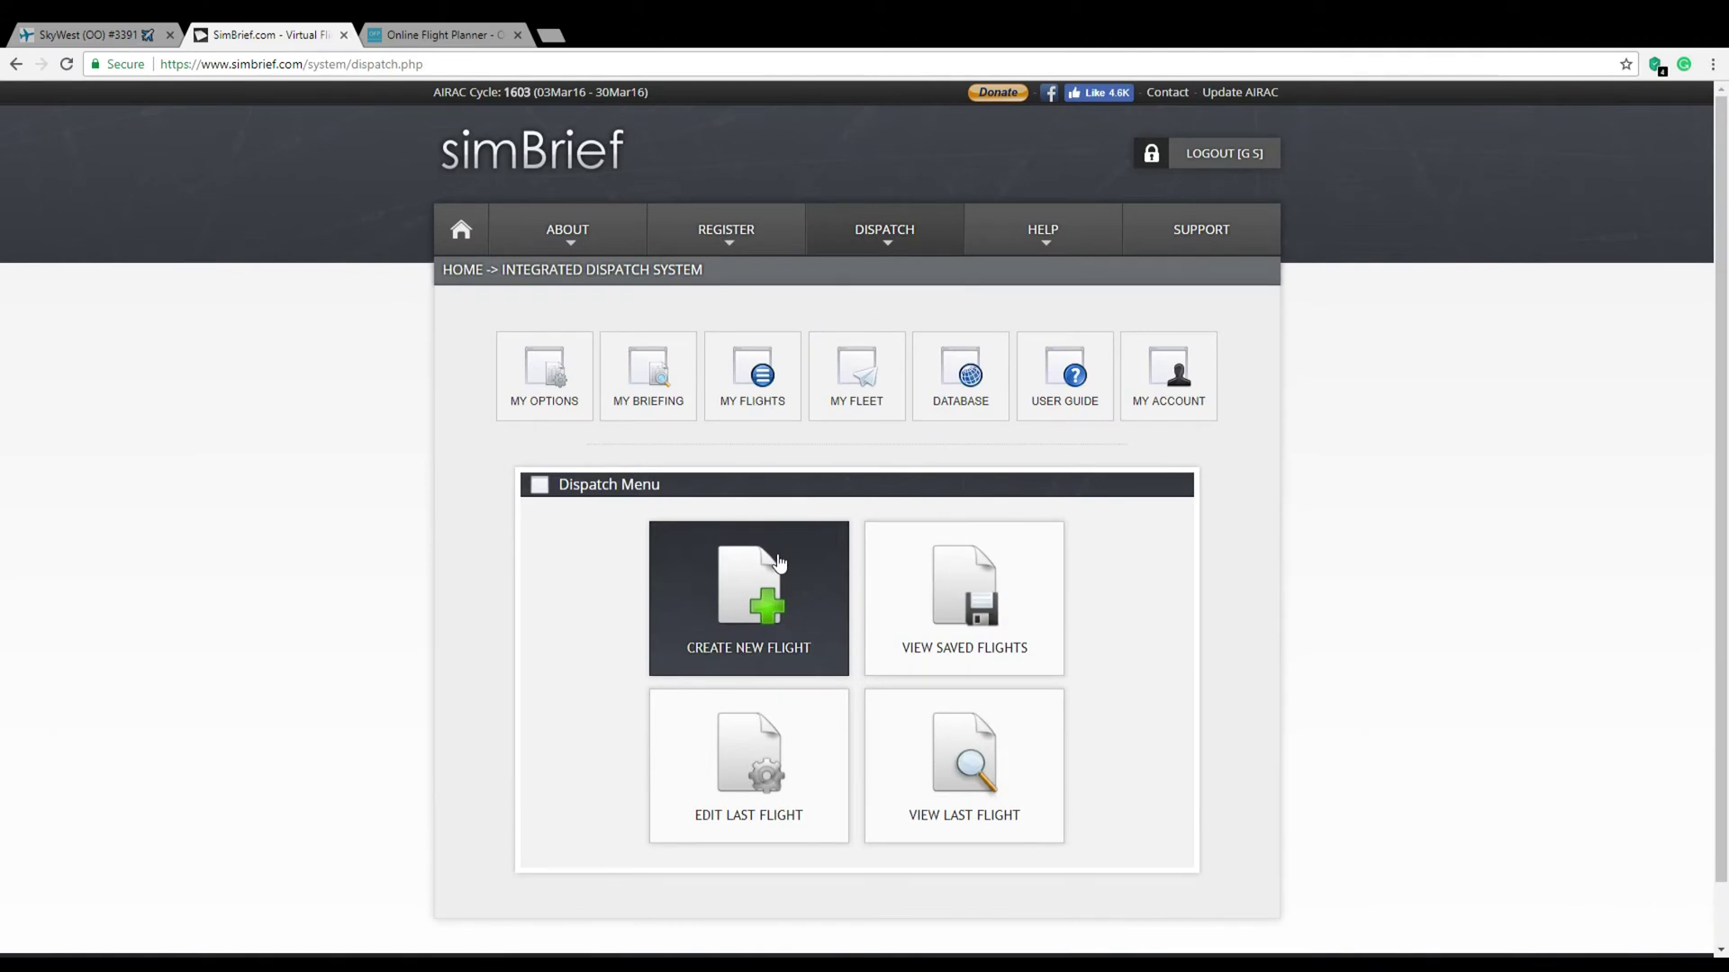
left_click(780, 564)
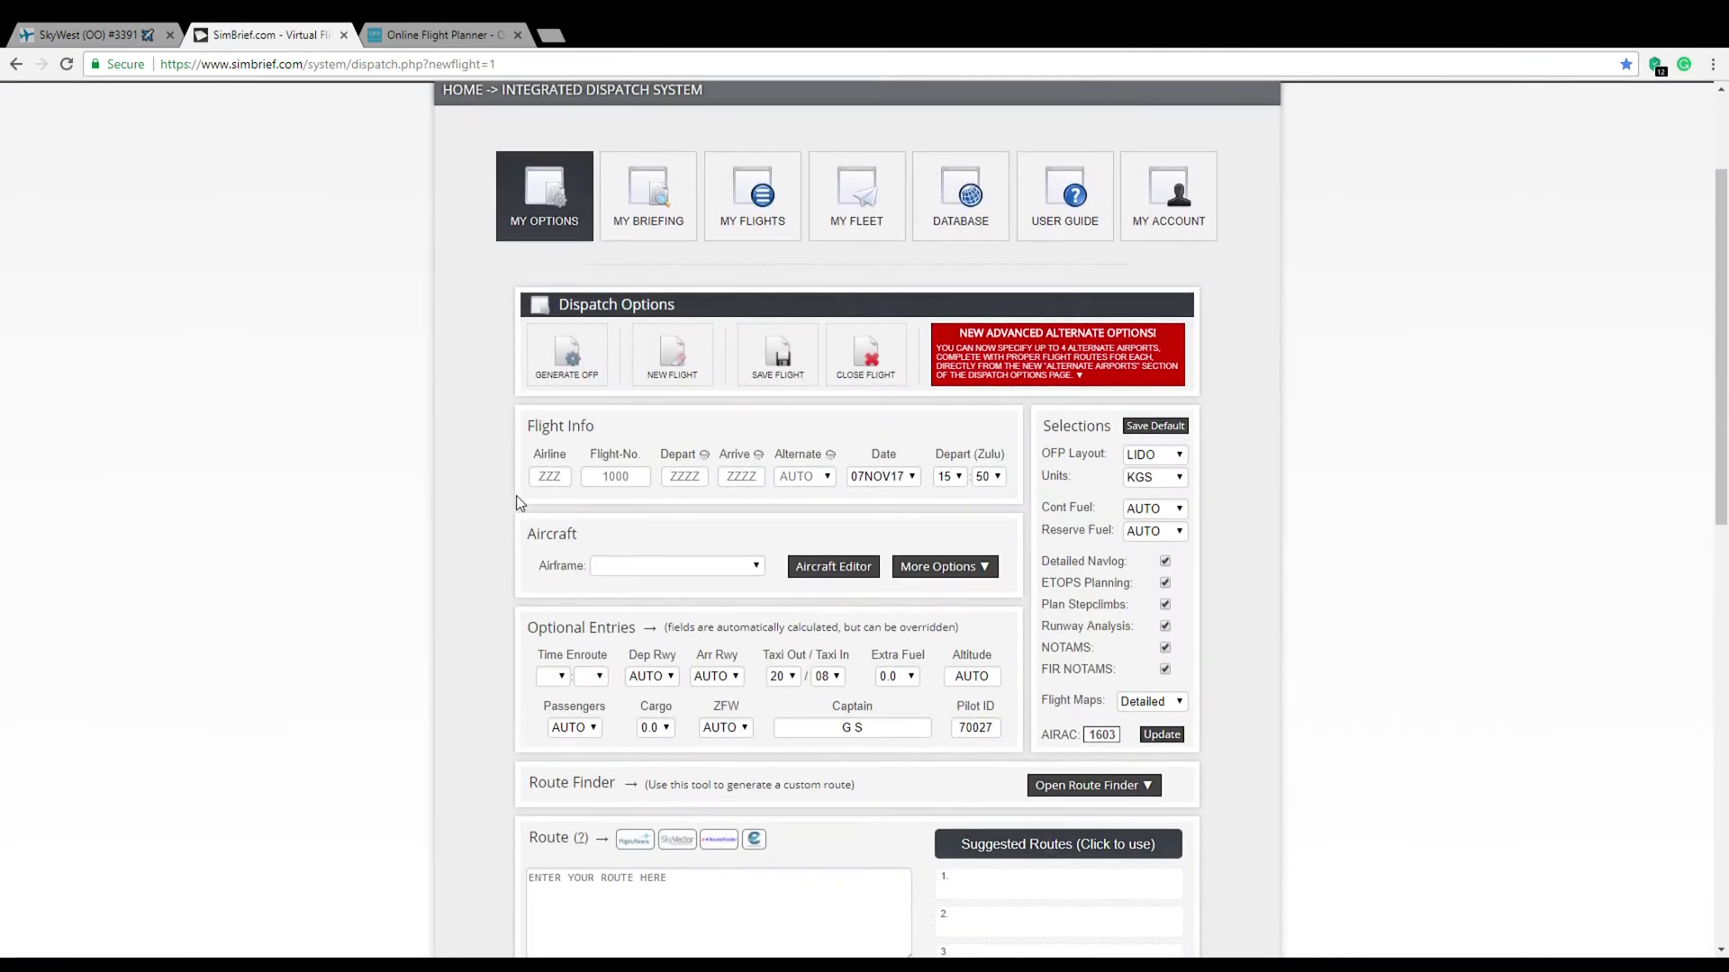
- Enter airline code ASA, checking SkyWest's SKW code on FlightAware
scroll(556, 484, "down", 1)
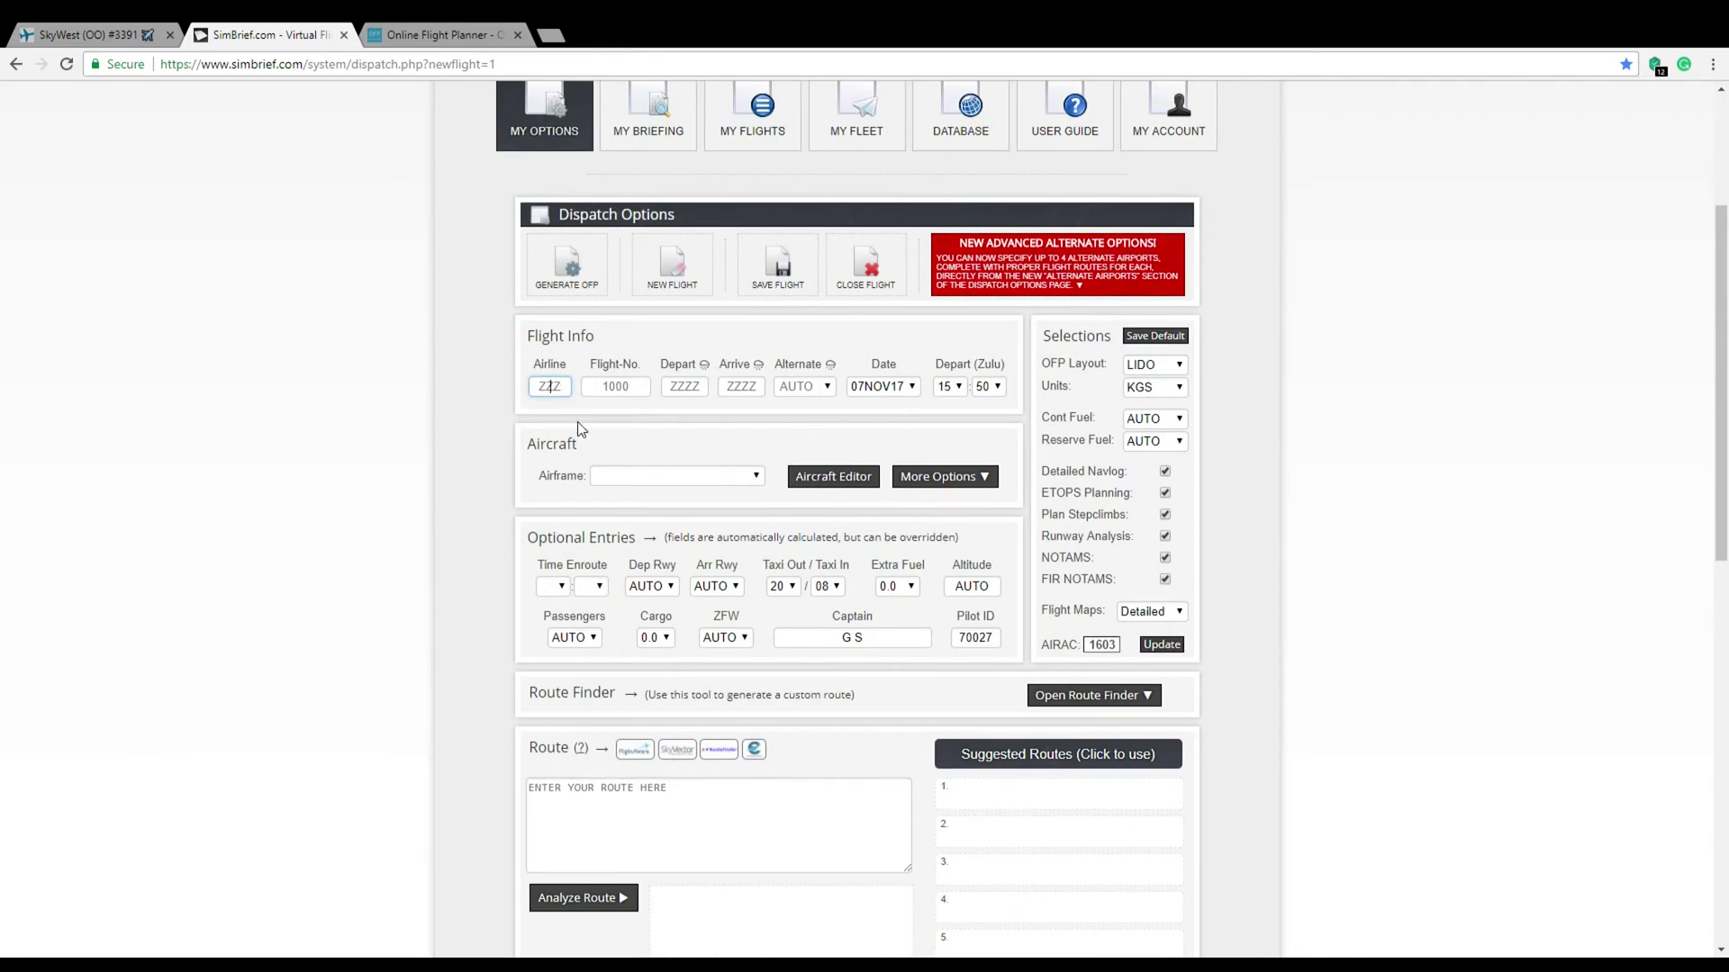
type("ASA")
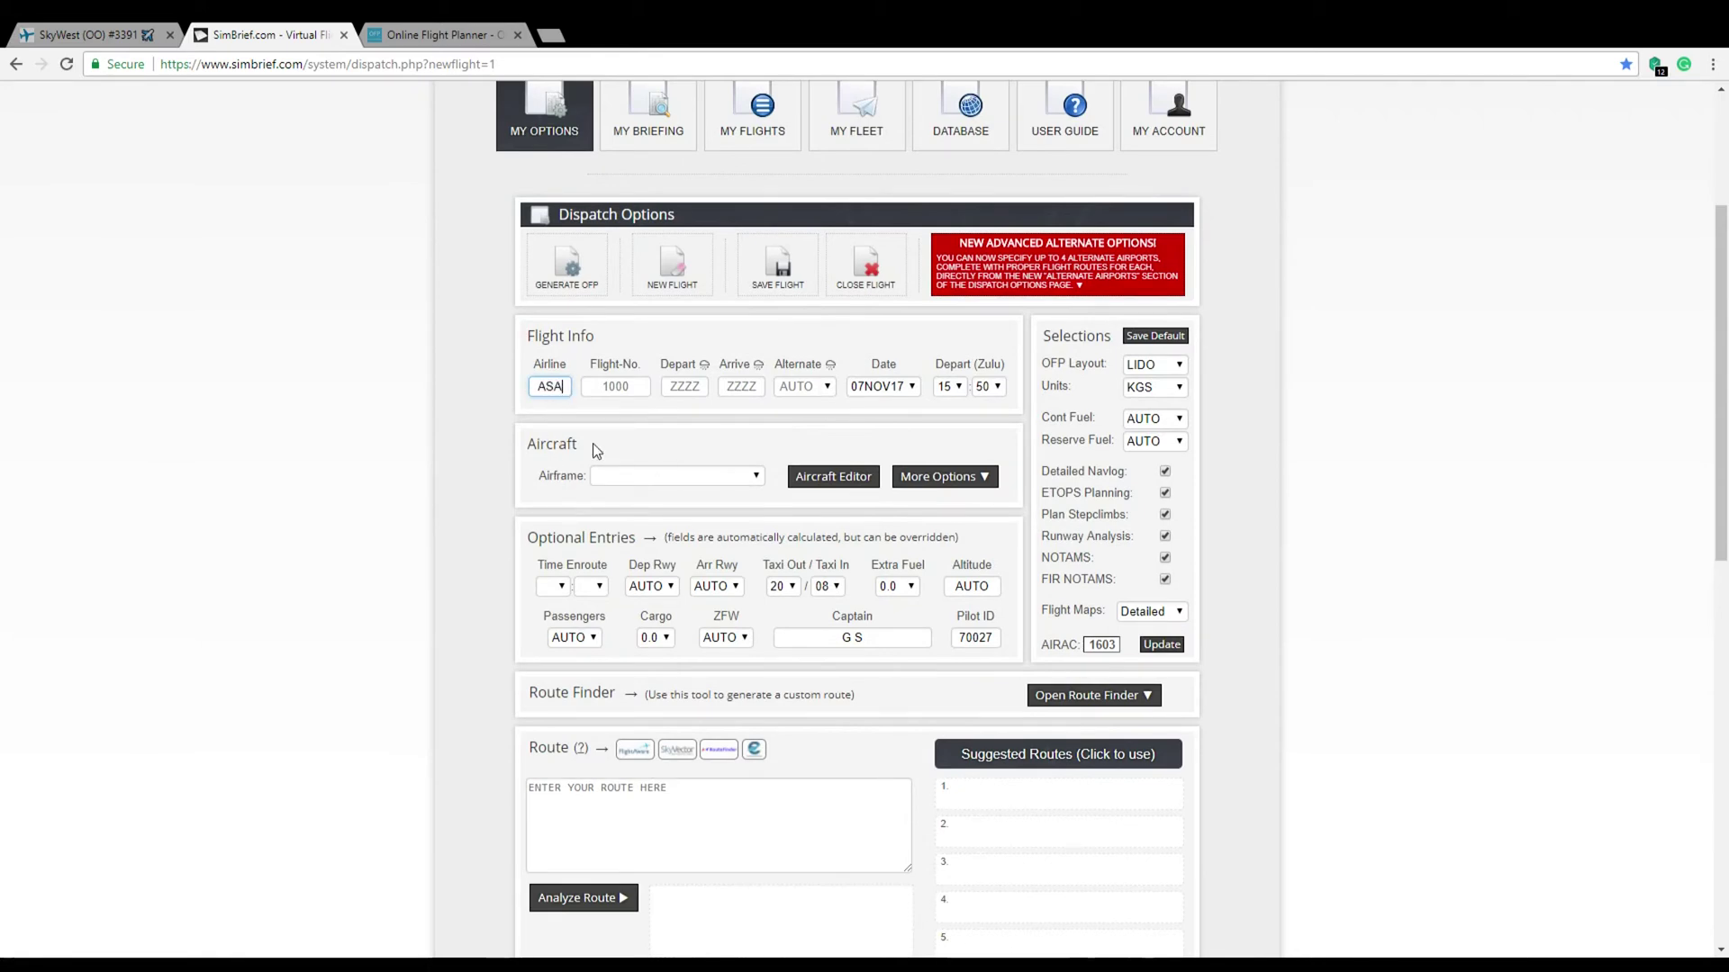
left_click(39, 30)
scroll(569, 232, "up", 2)
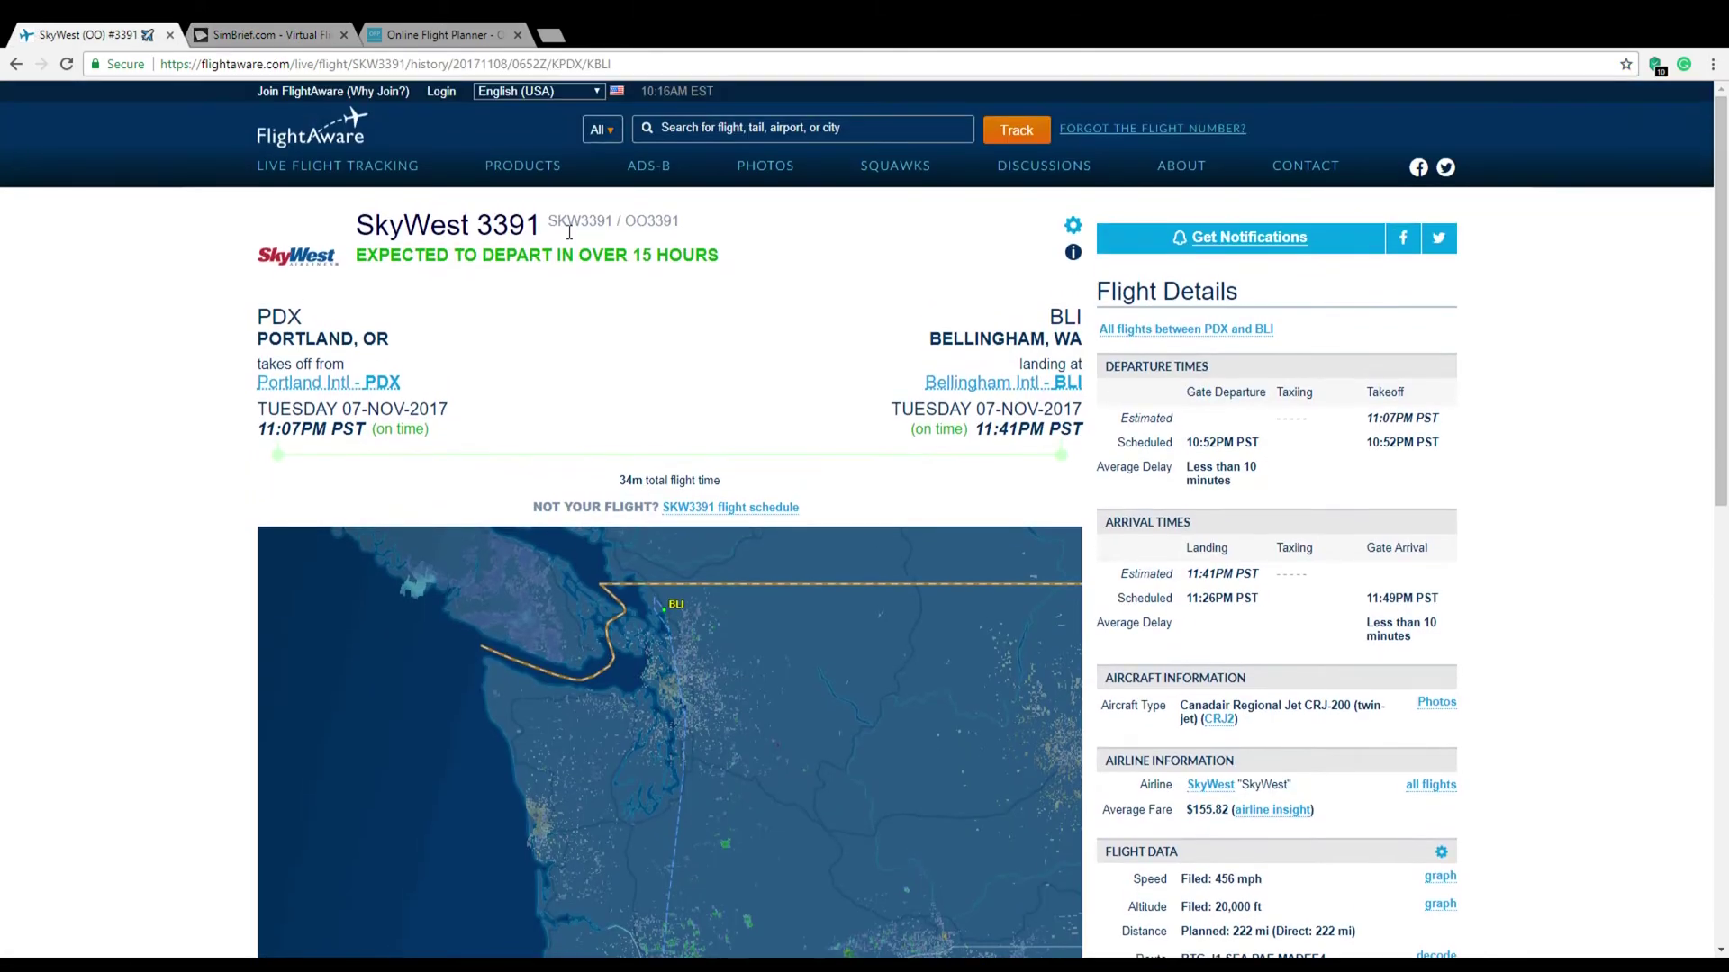
left_click_drag(547, 225, 581, 227)
left_click(221, 34)
- Enter flight number 3391, departure KPDX and arrival KBLI
left_click(622, 389)
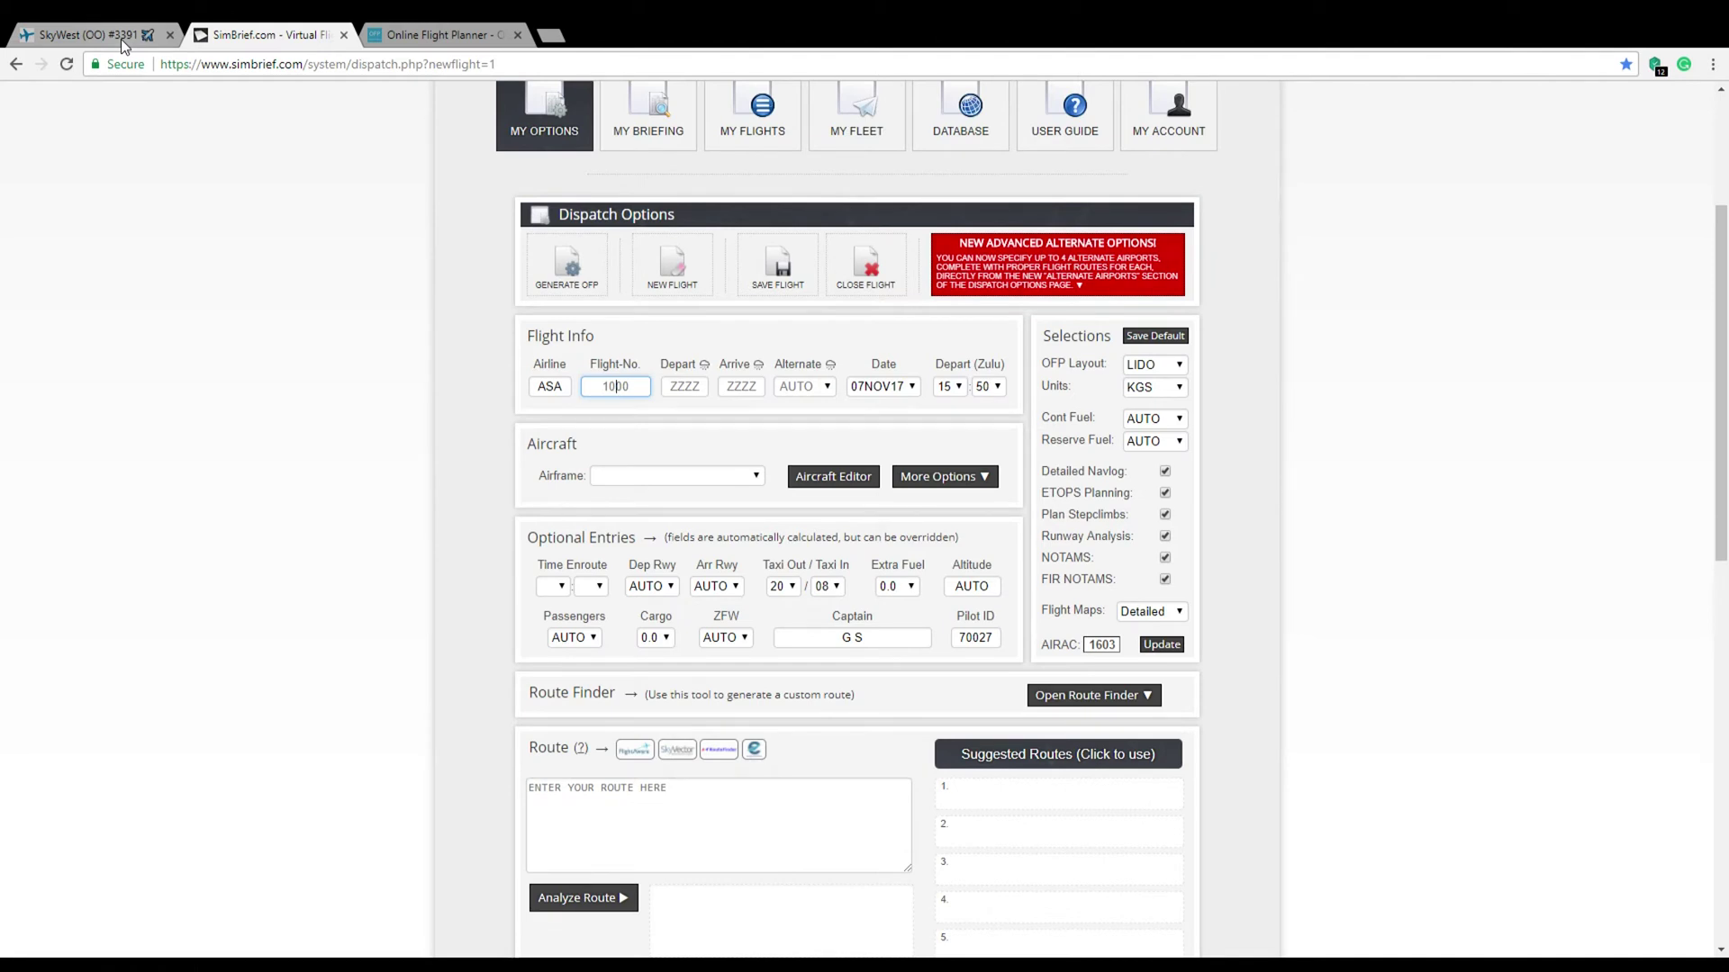
type("3391")
left_click(691, 388)
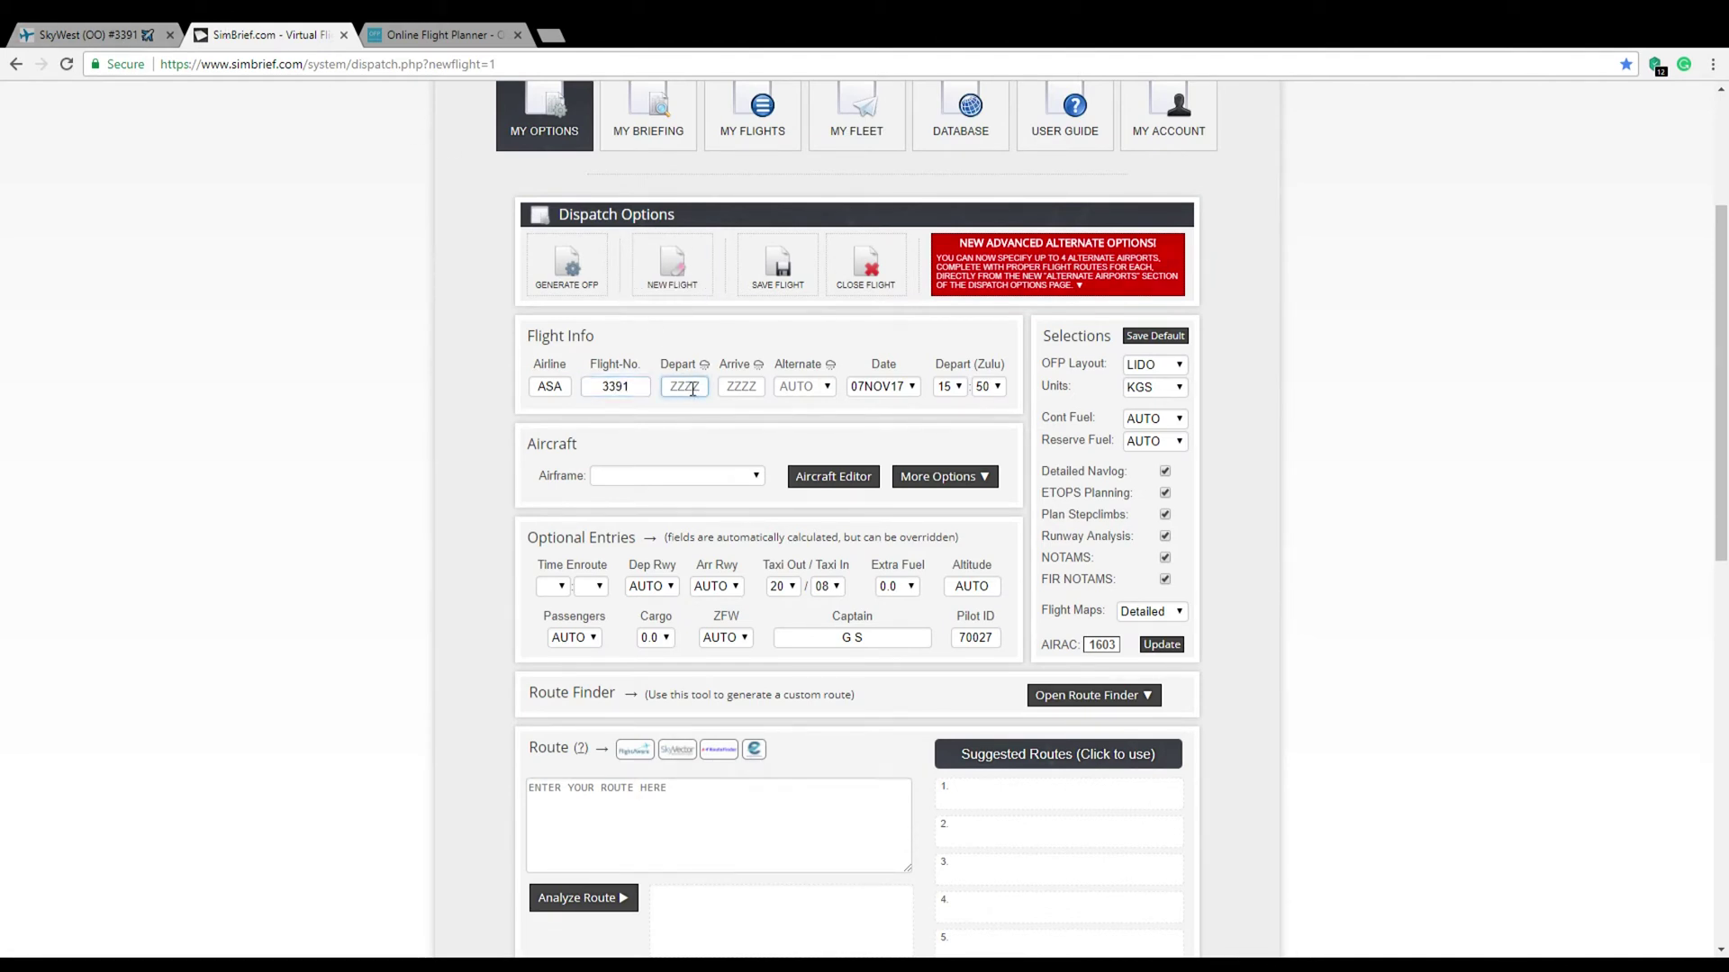
type("KPDX")
key("Tab")
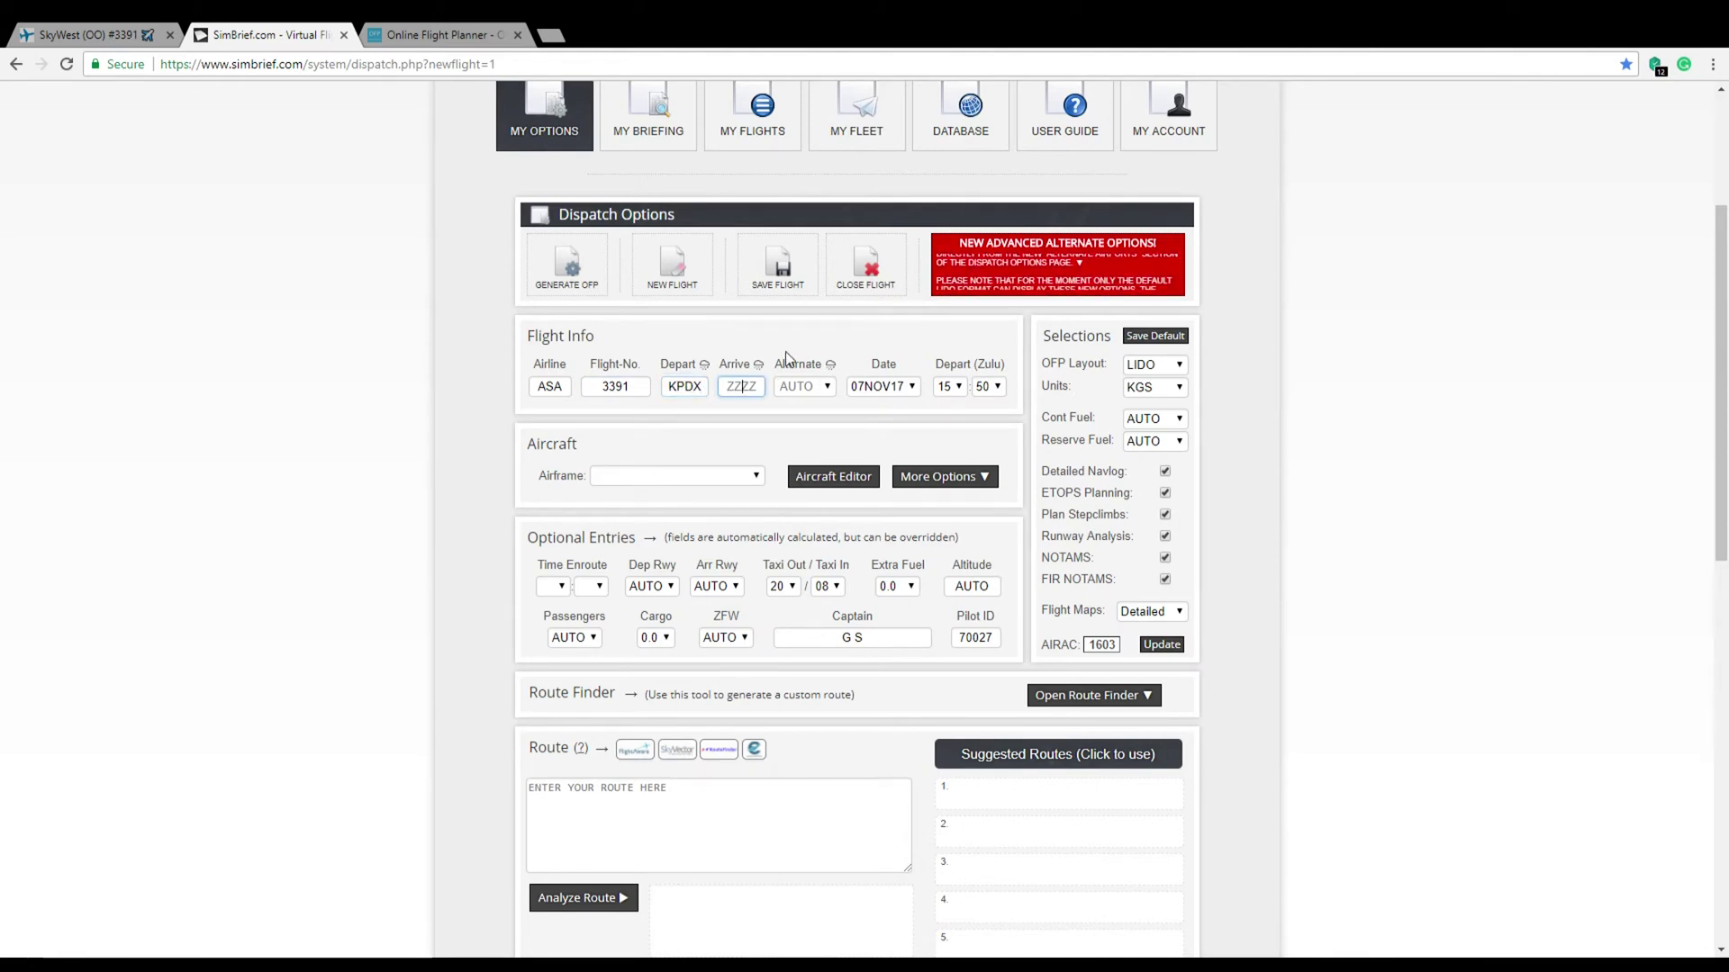
type("K")
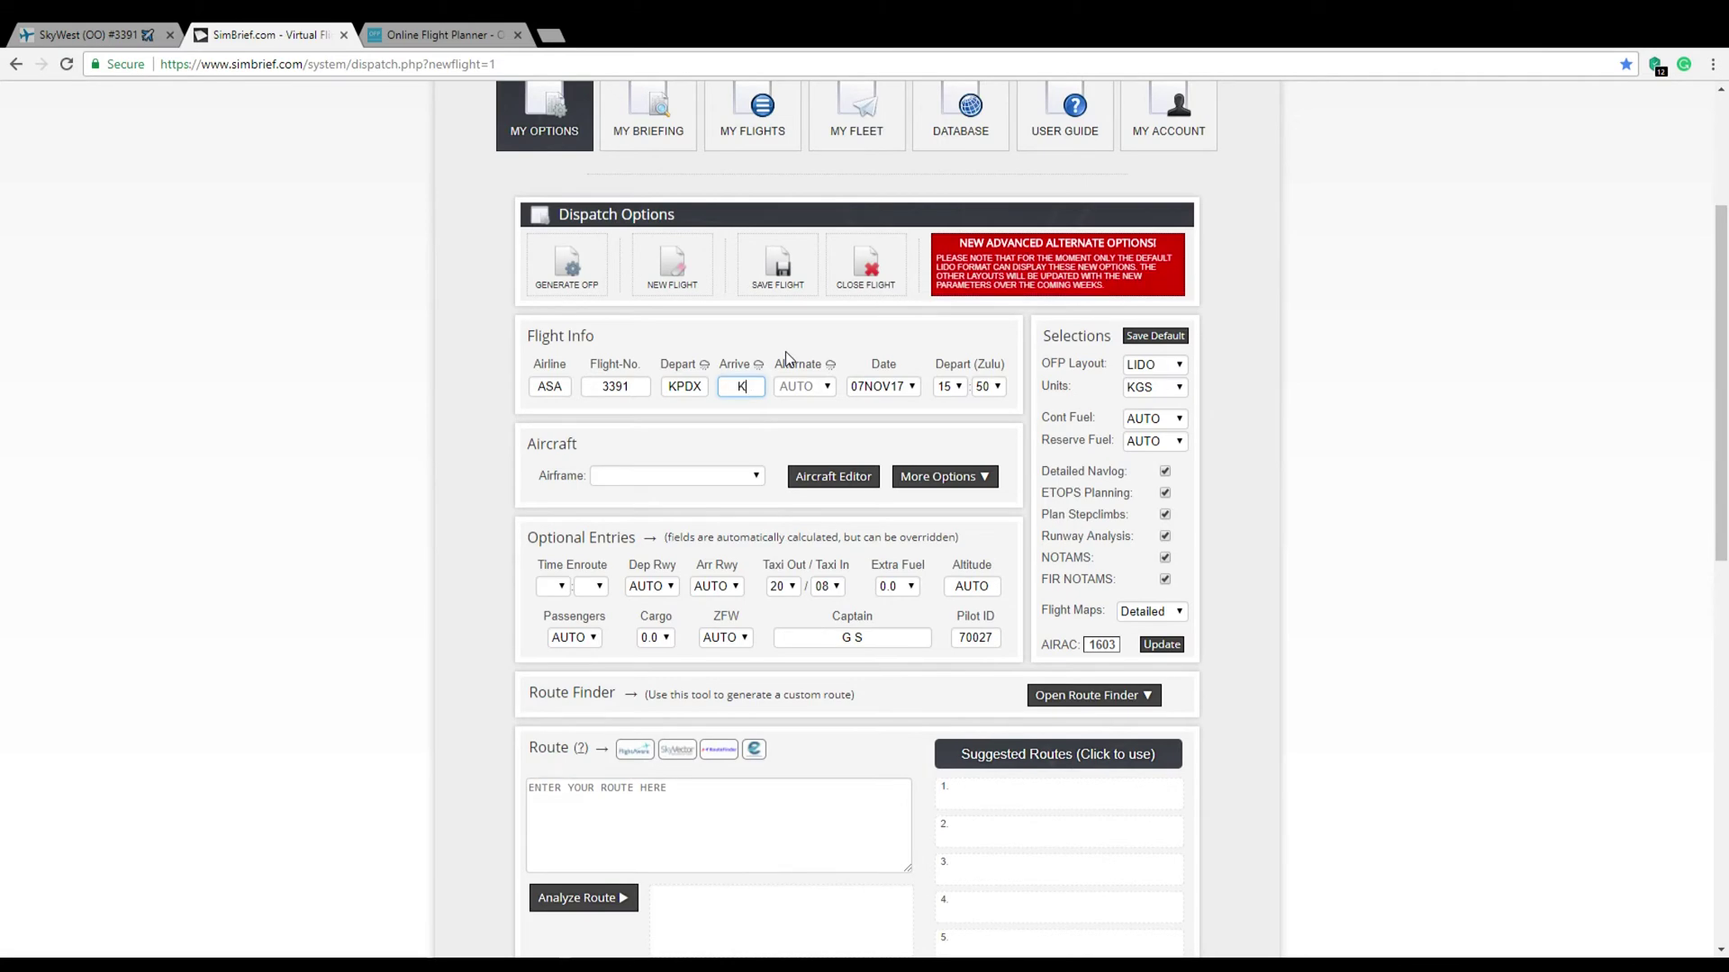
type("BLI")
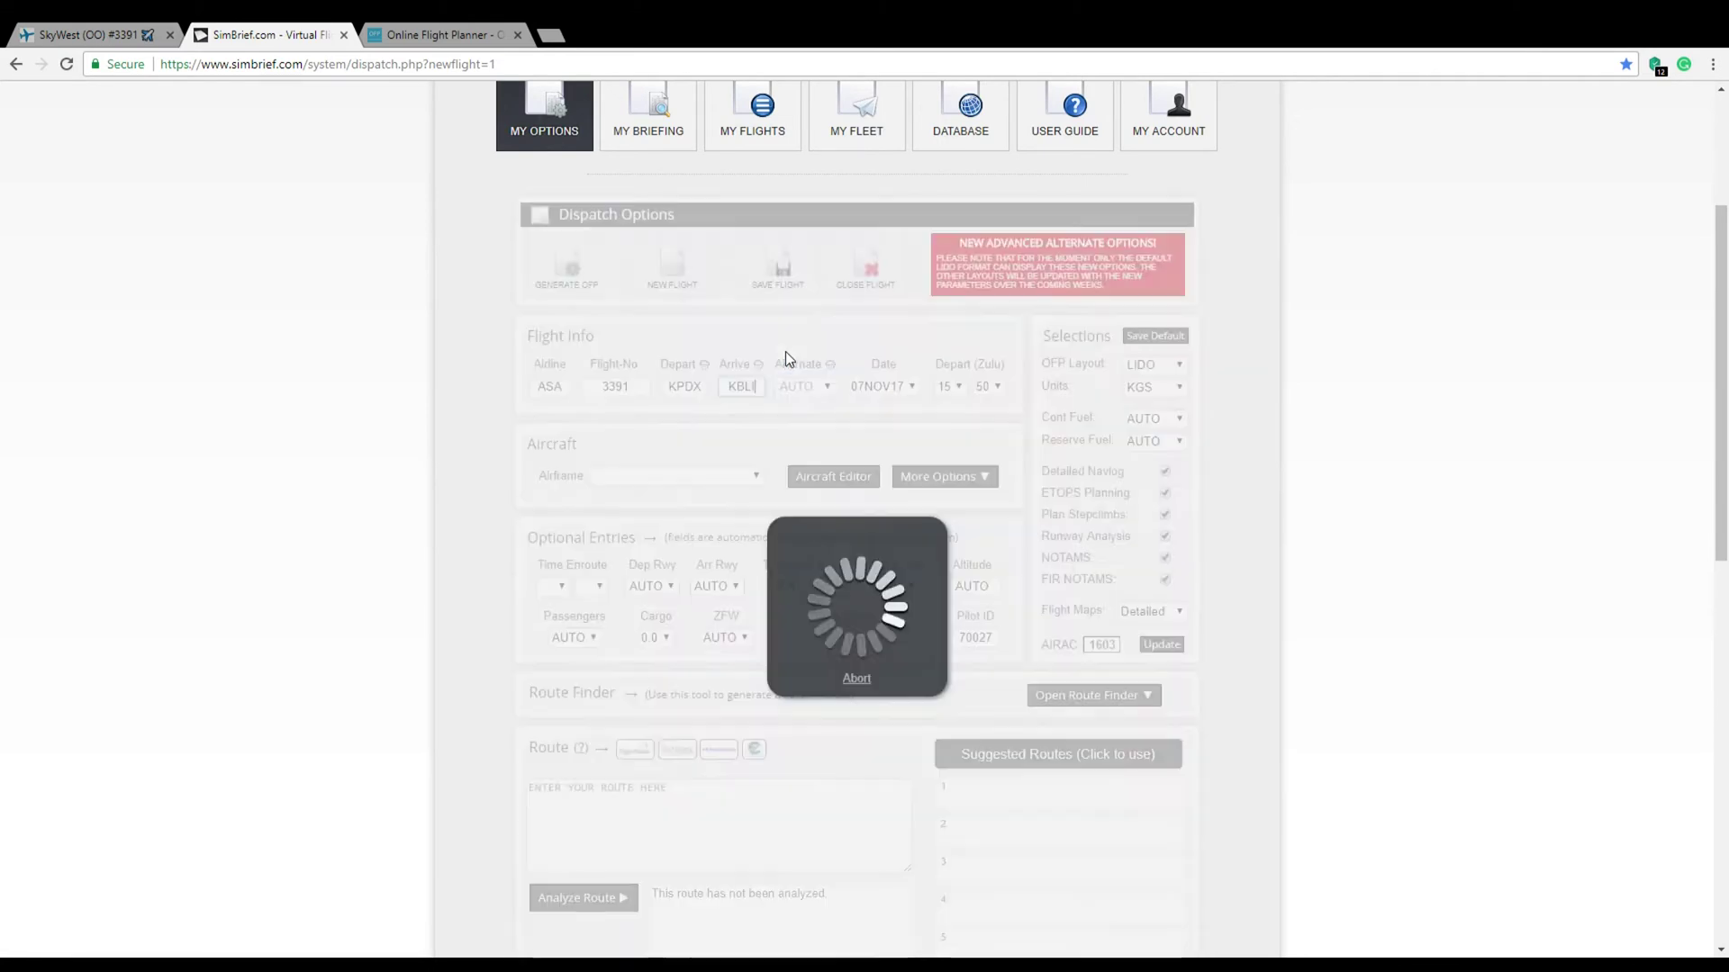
- Choose the B738 - B737-800 airframe
scroll(439, 407, "down", 10)
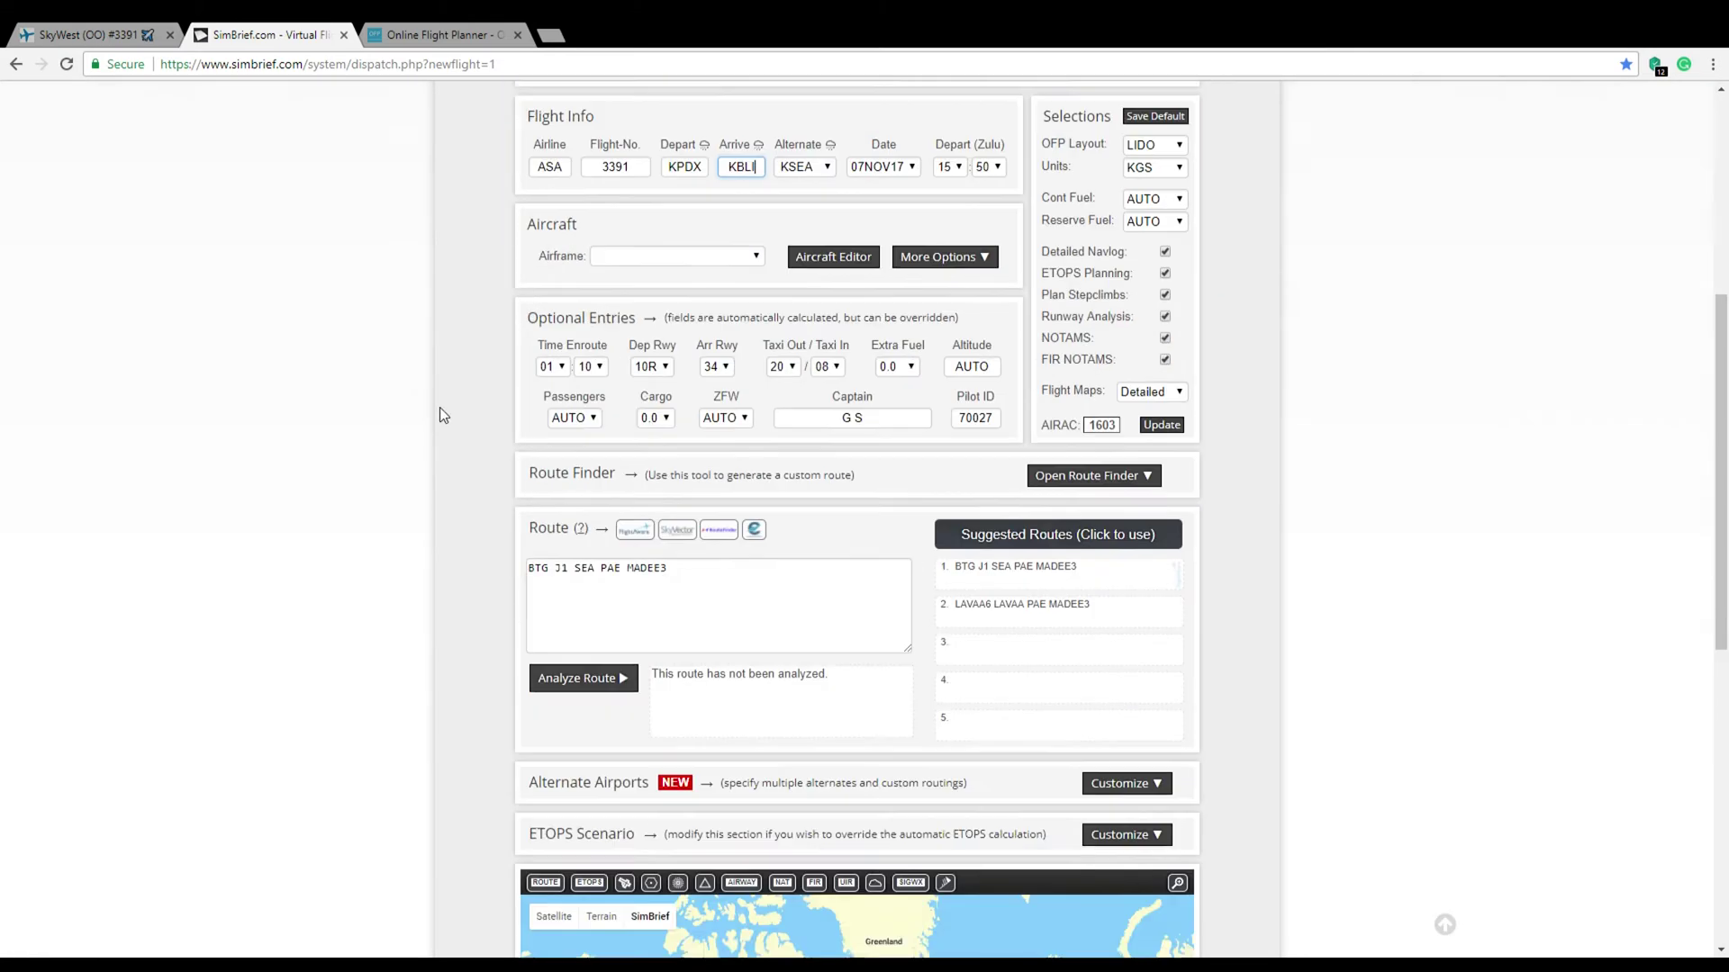
scroll(385, 533, "up", 6)
scroll(385, 533, "up", 1)
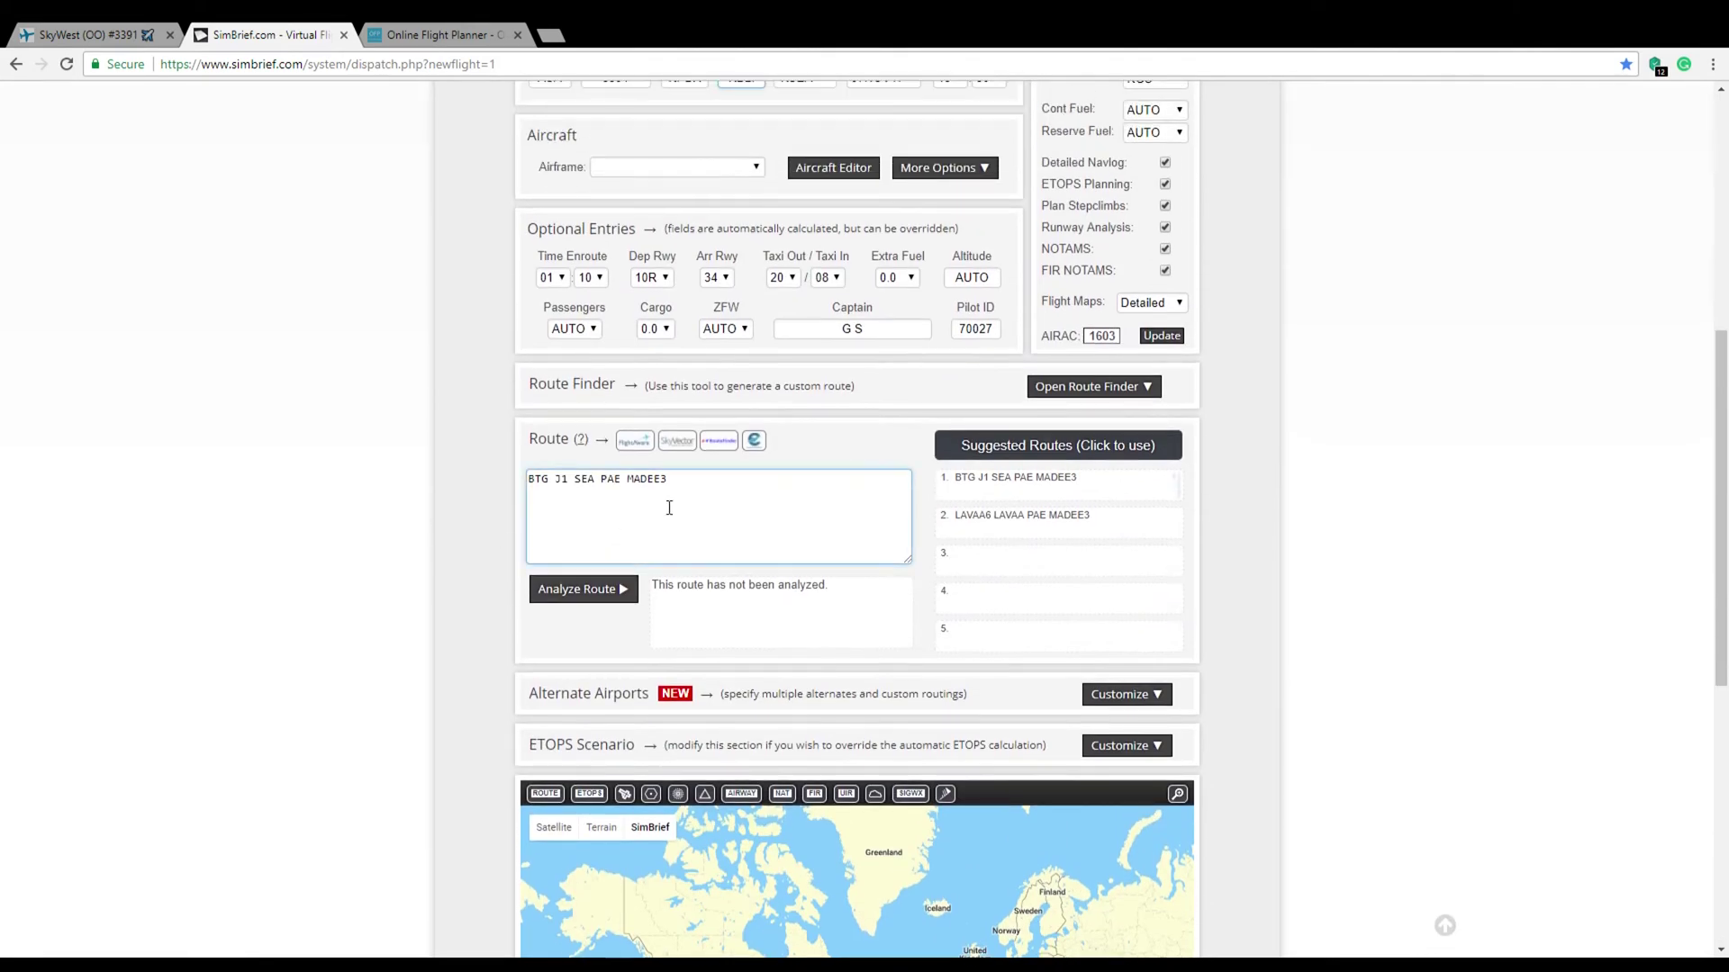
scroll(697, 364, "up", 2)
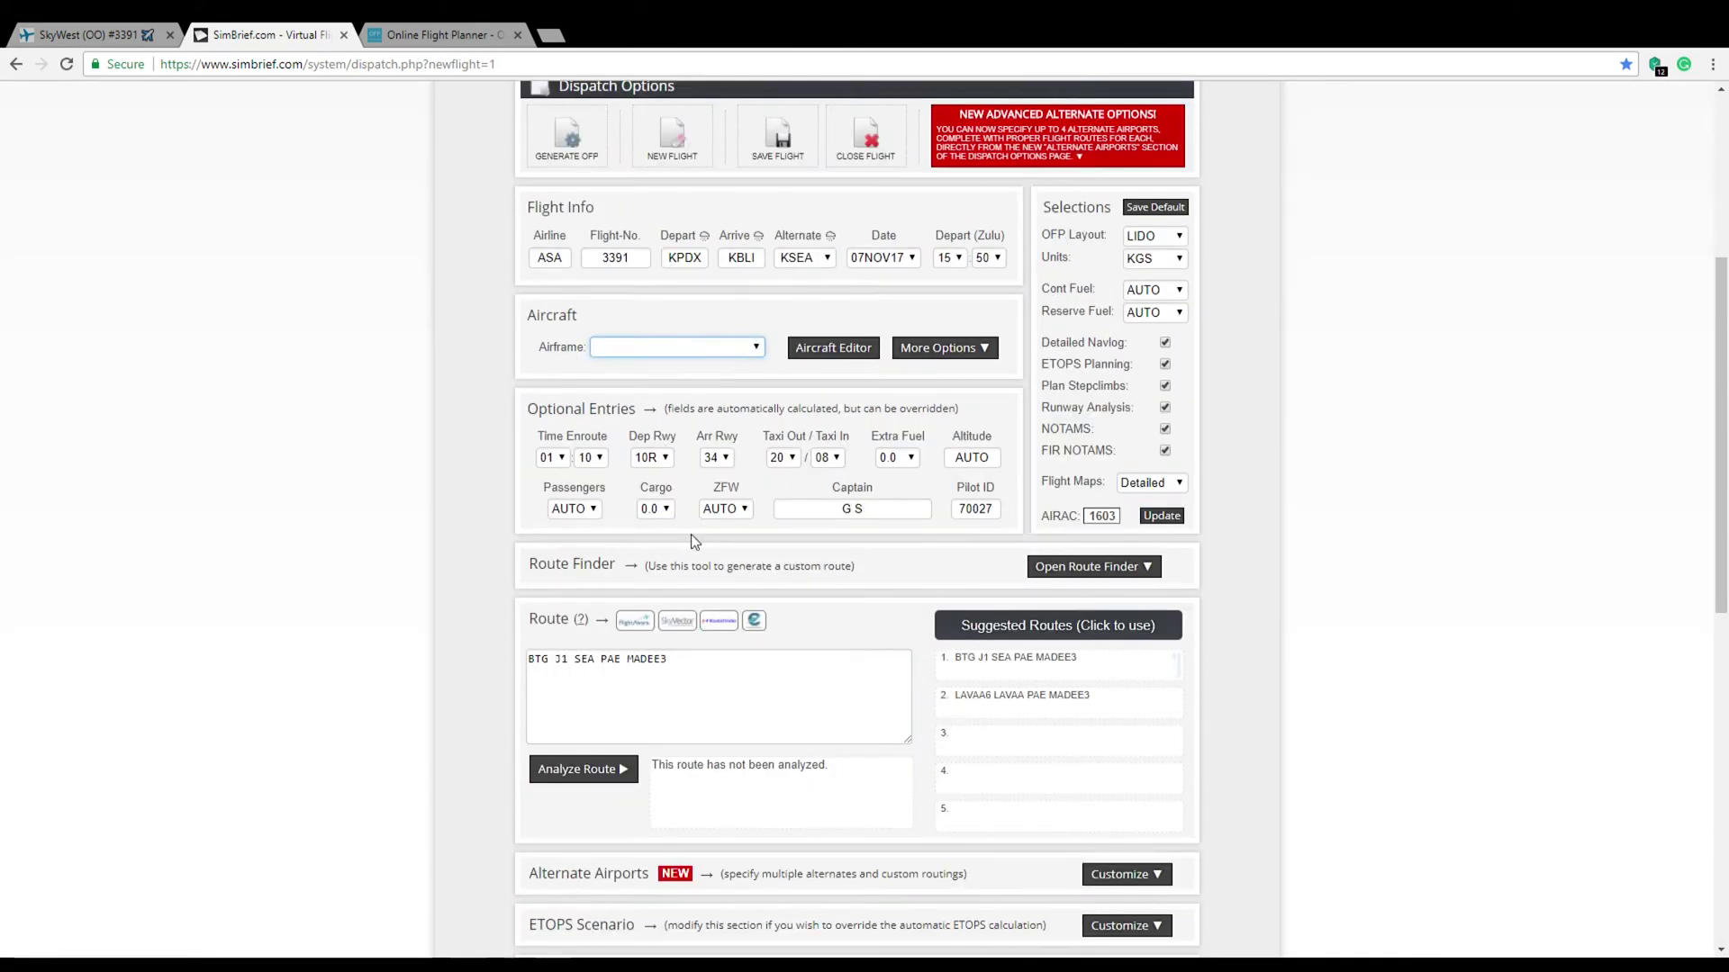
left_click(697, 601)
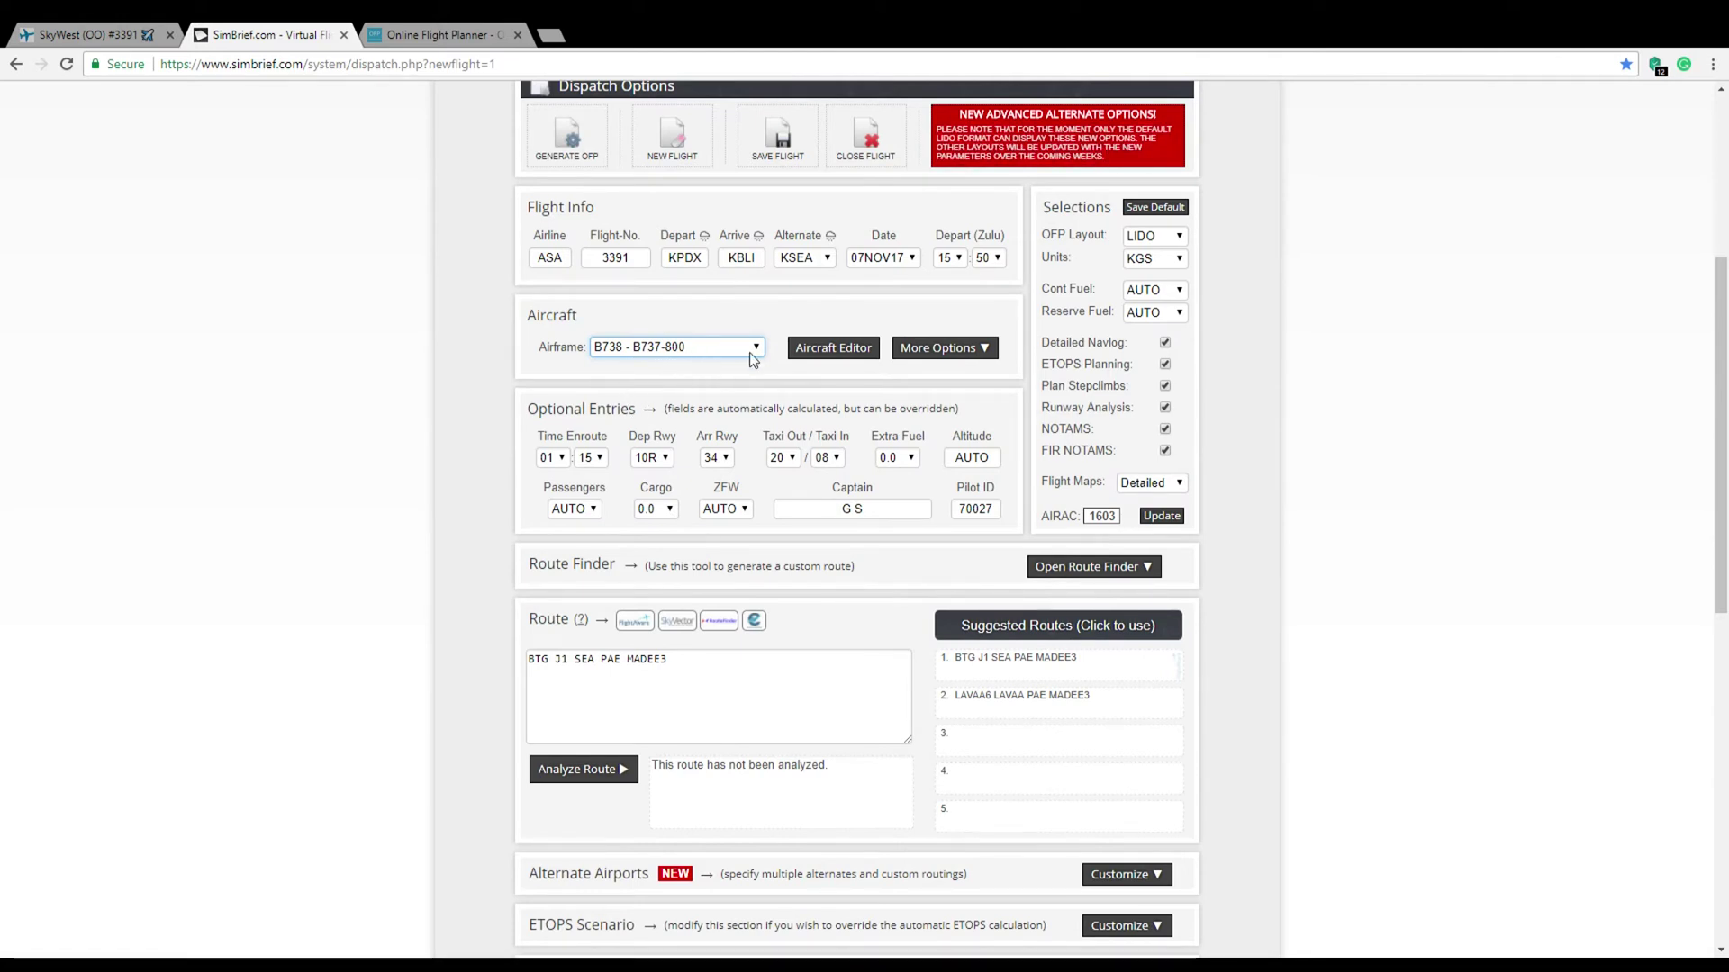
left_click(328, 308)
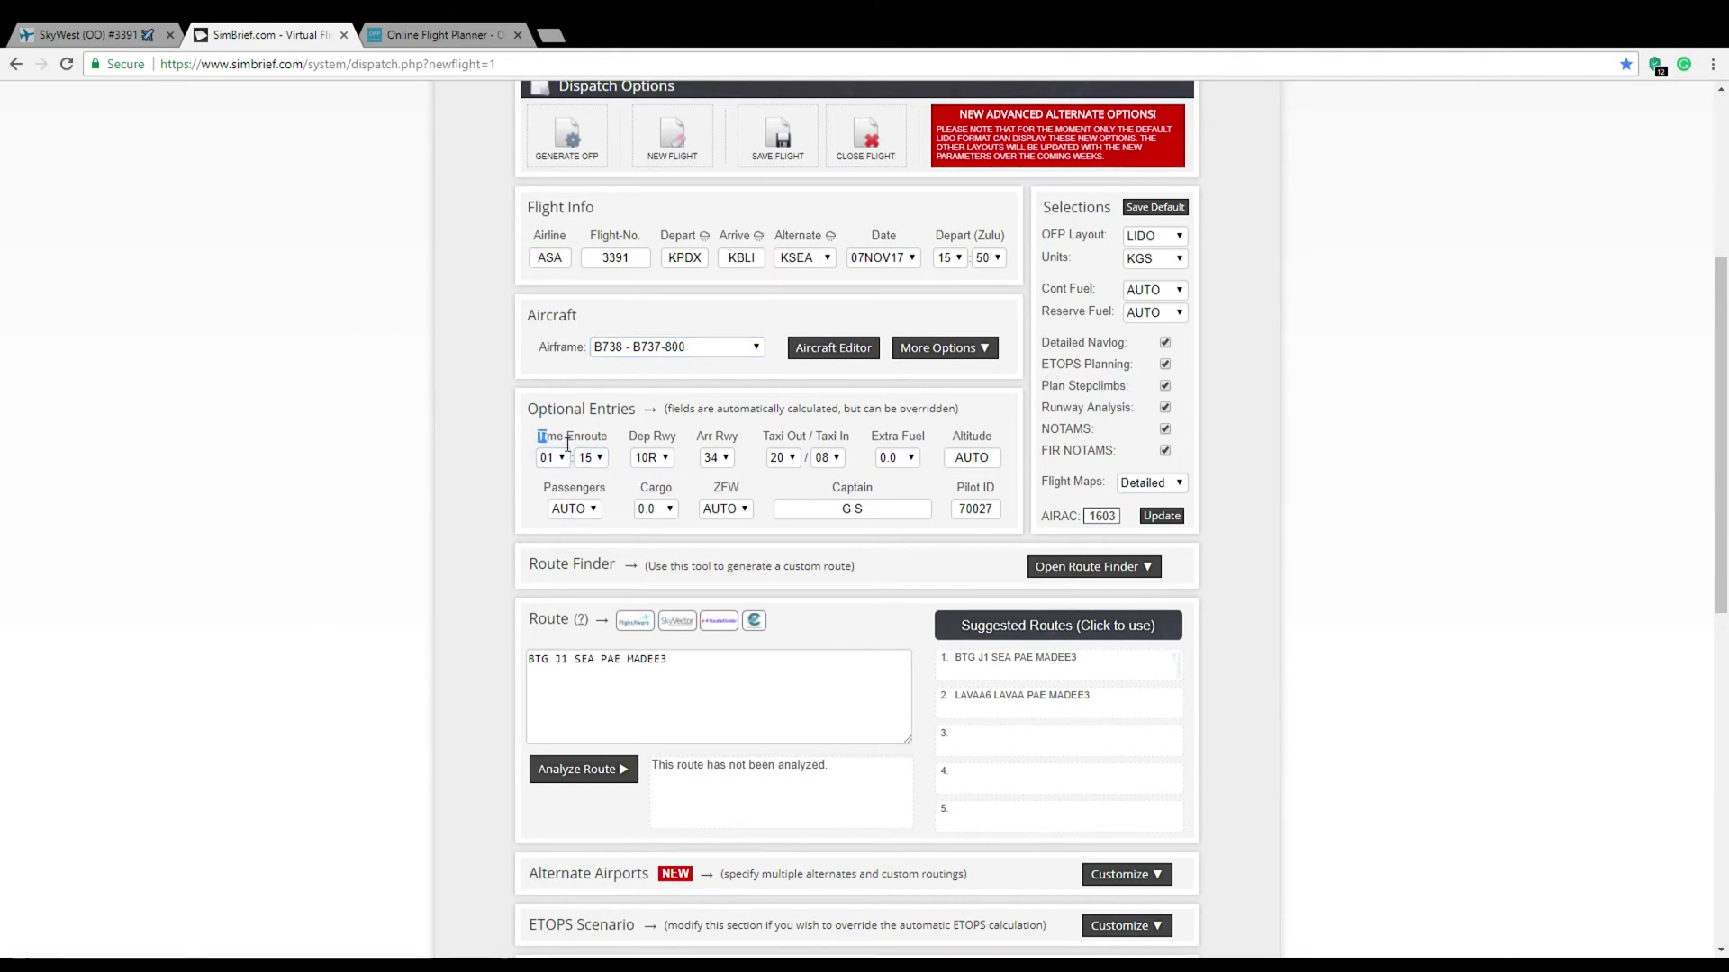
left_click_drag(541, 443, 608, 436)
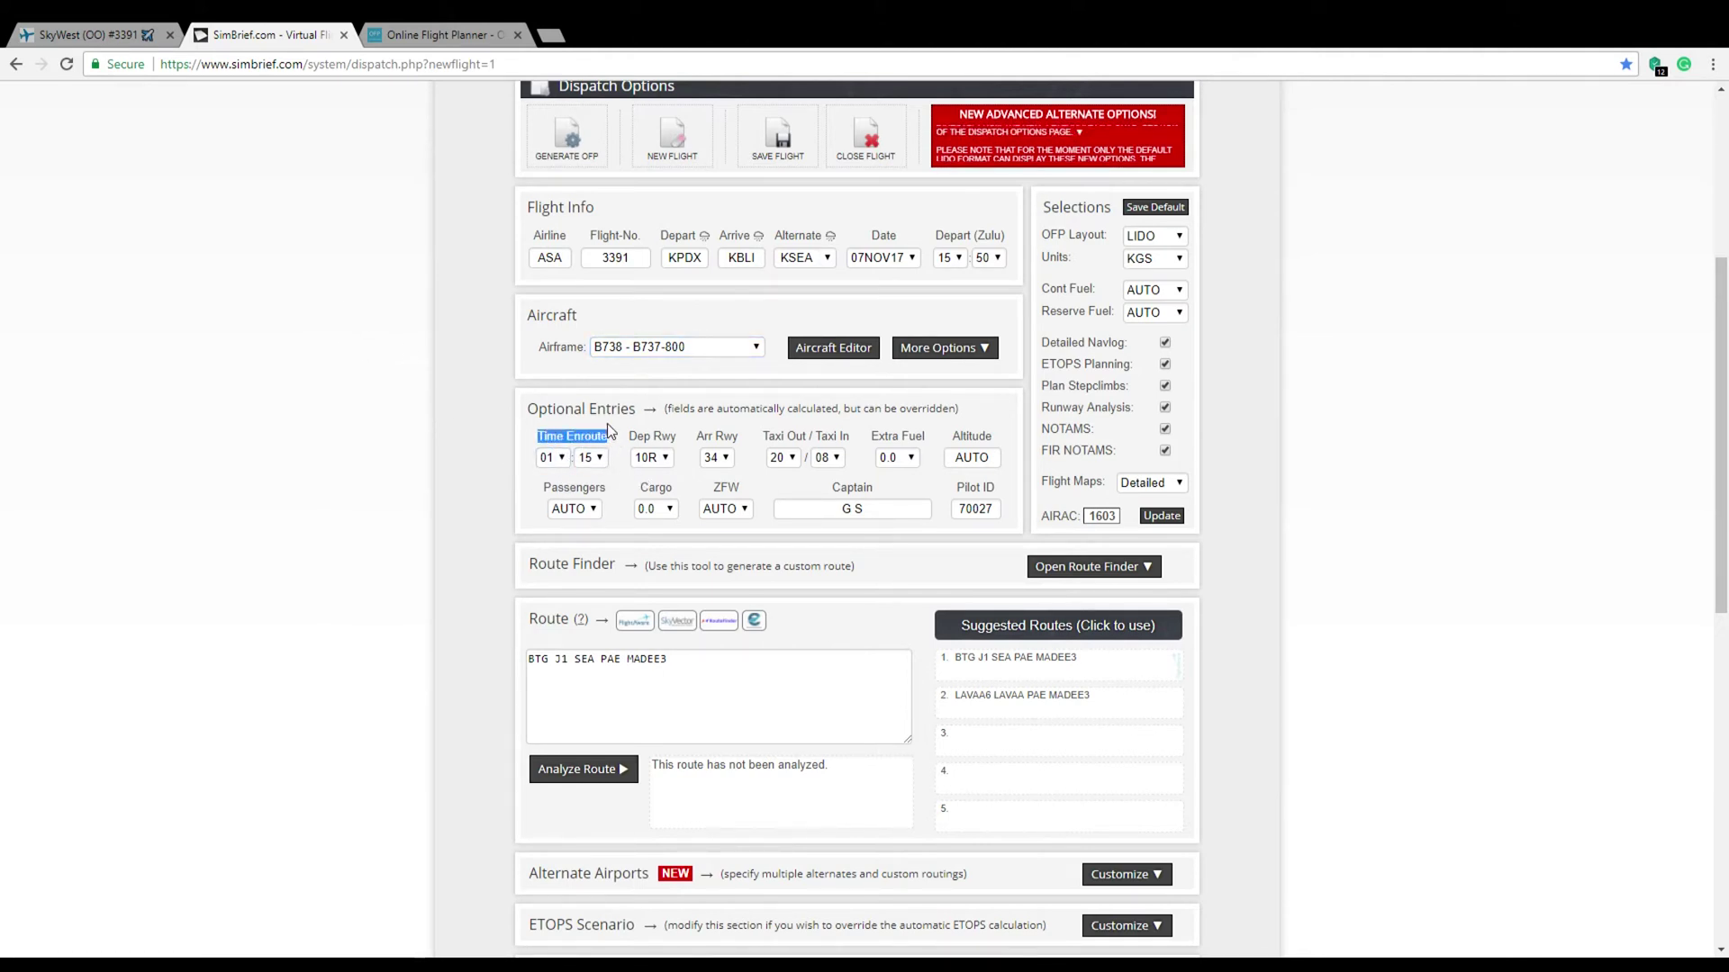
left_click_drag(628, 441, 845, 441)
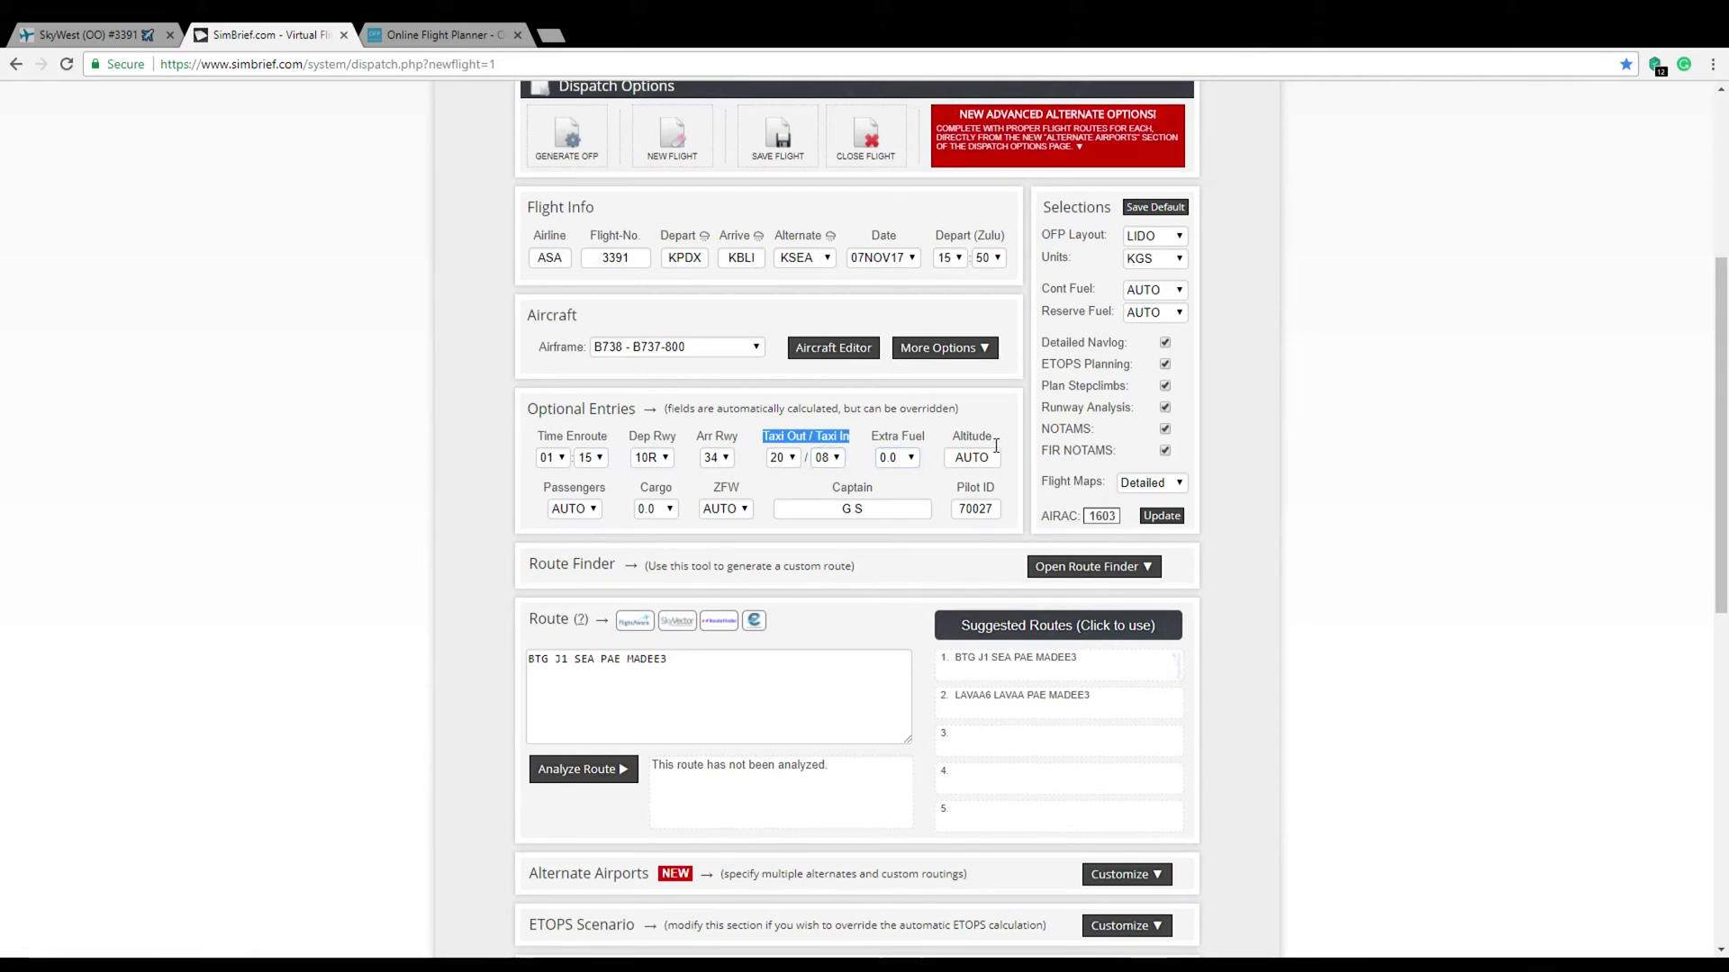
key("Tab")
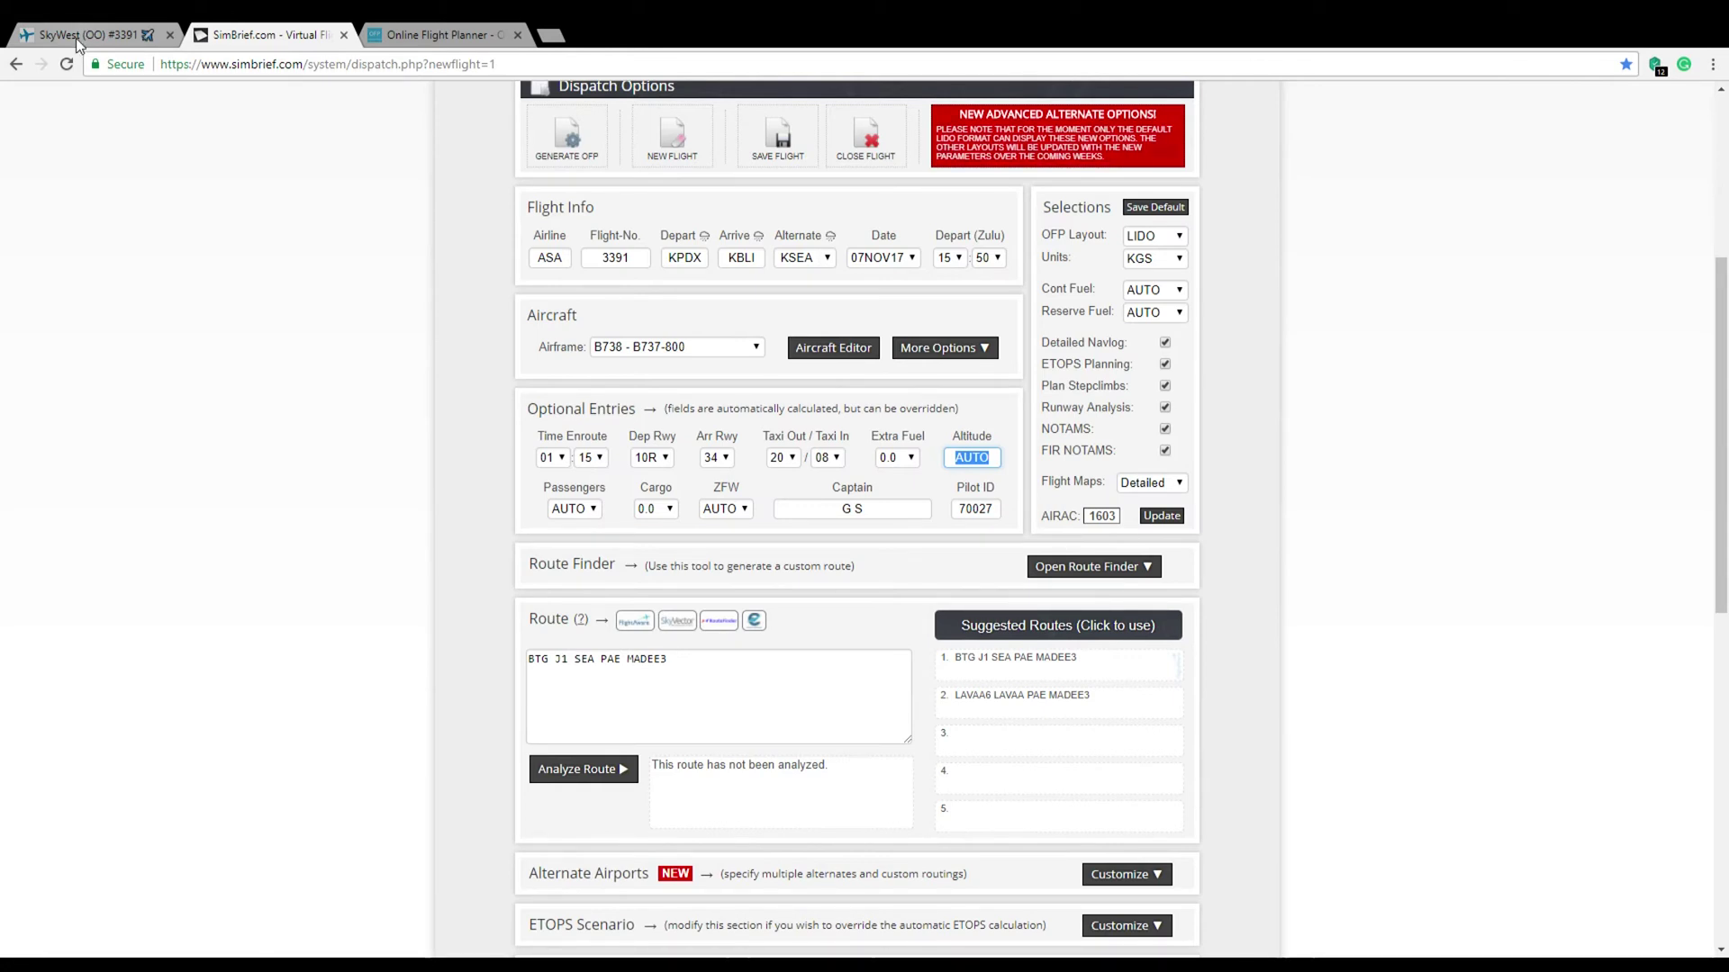
left_click(87, 33)
- Set the cruise altitude to 20000 ft, matching FlightAware's filed altitude
scroll(1211, 324, "down", 5)
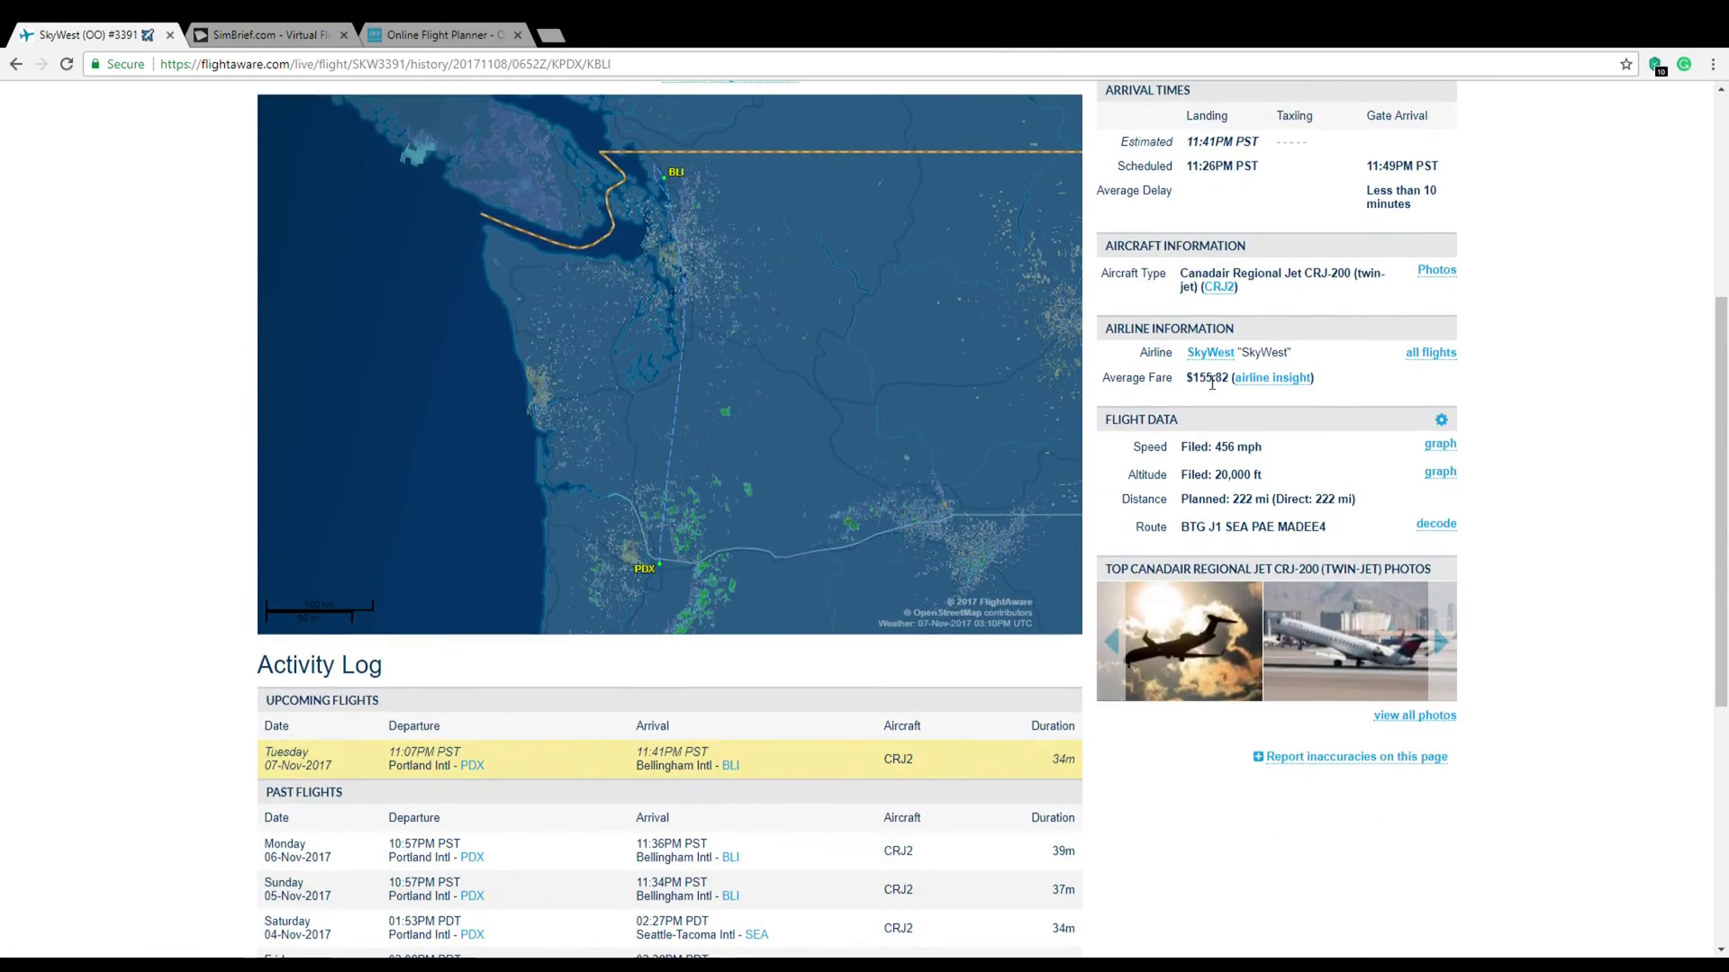
mouse_move(1222, 469)
left_mouse_down()
mouse_move(1286, 463)
mouse_move(1225, 468)
left_mouse_up()
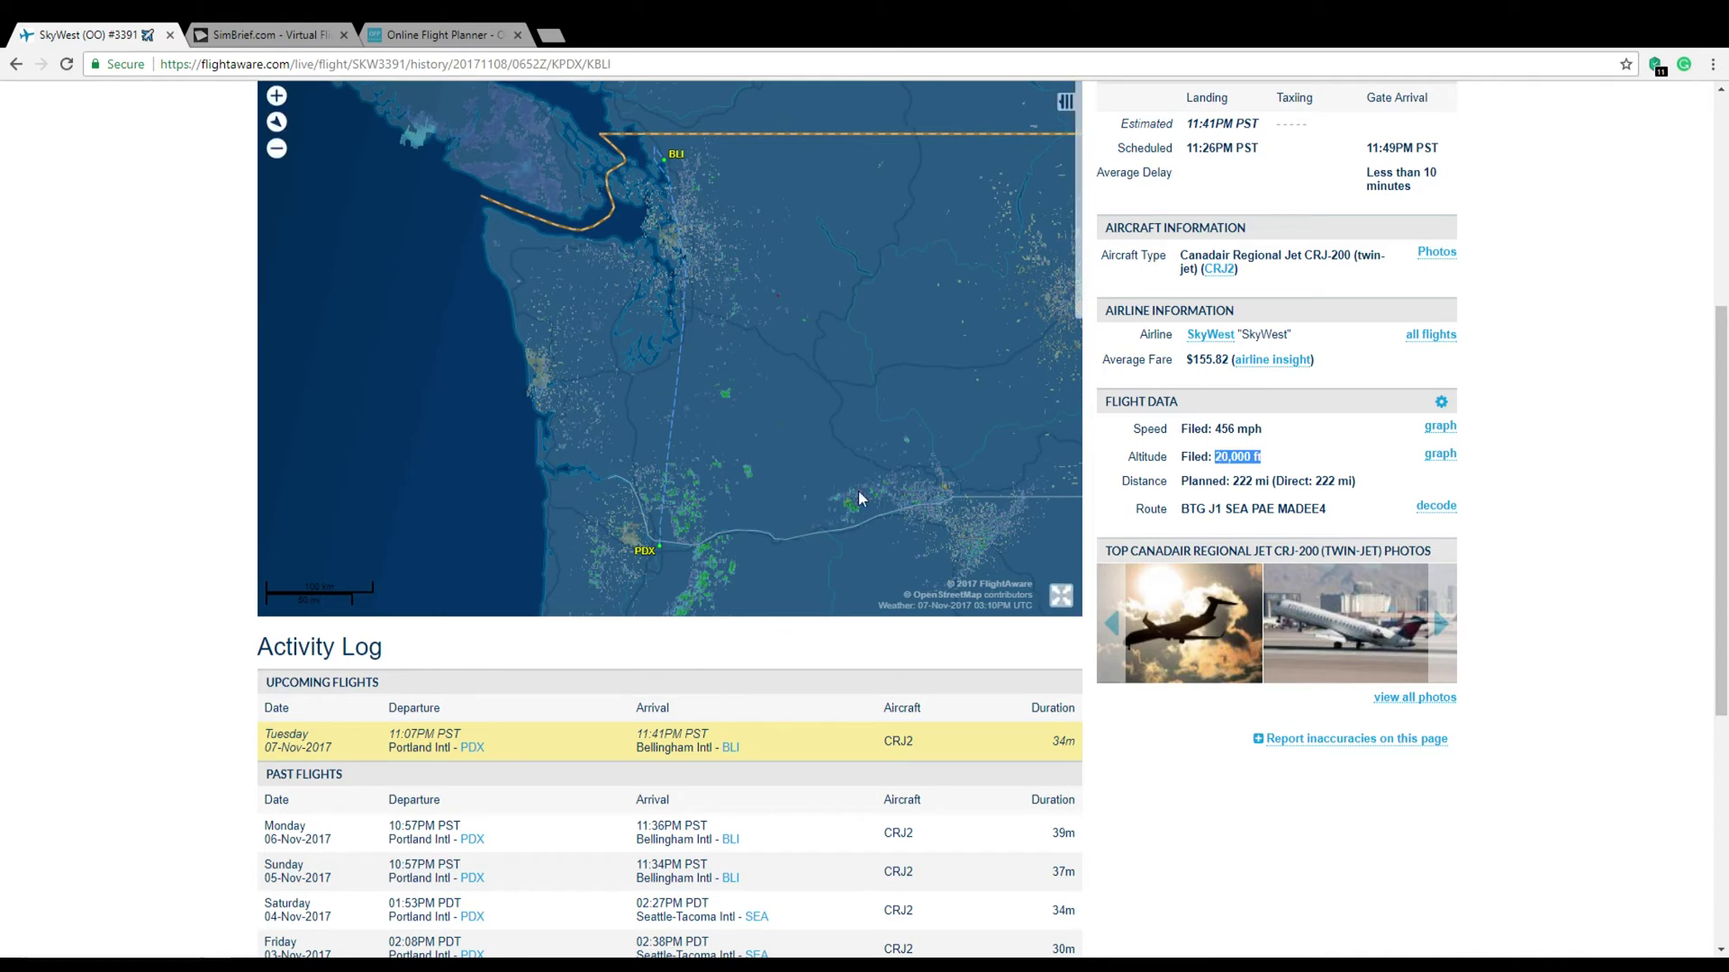
scroll(154, 551, "up", 3)
scroll(155, 551, "down", 1)
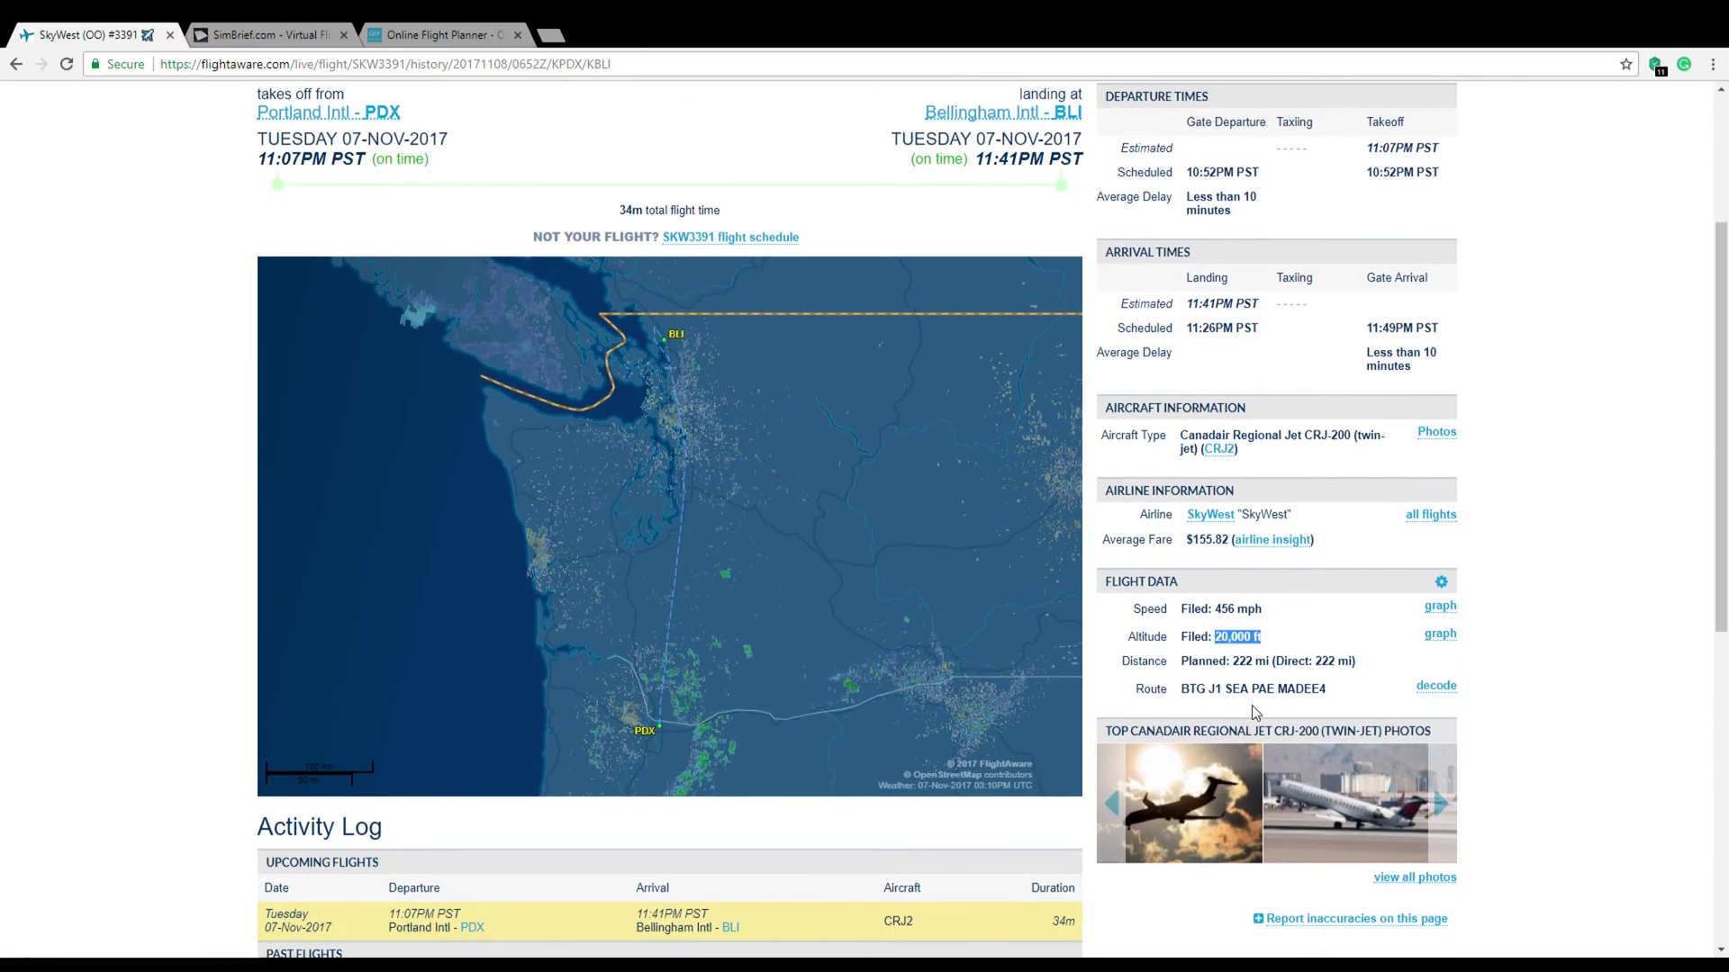
left_click(250, 29)
type("2000")
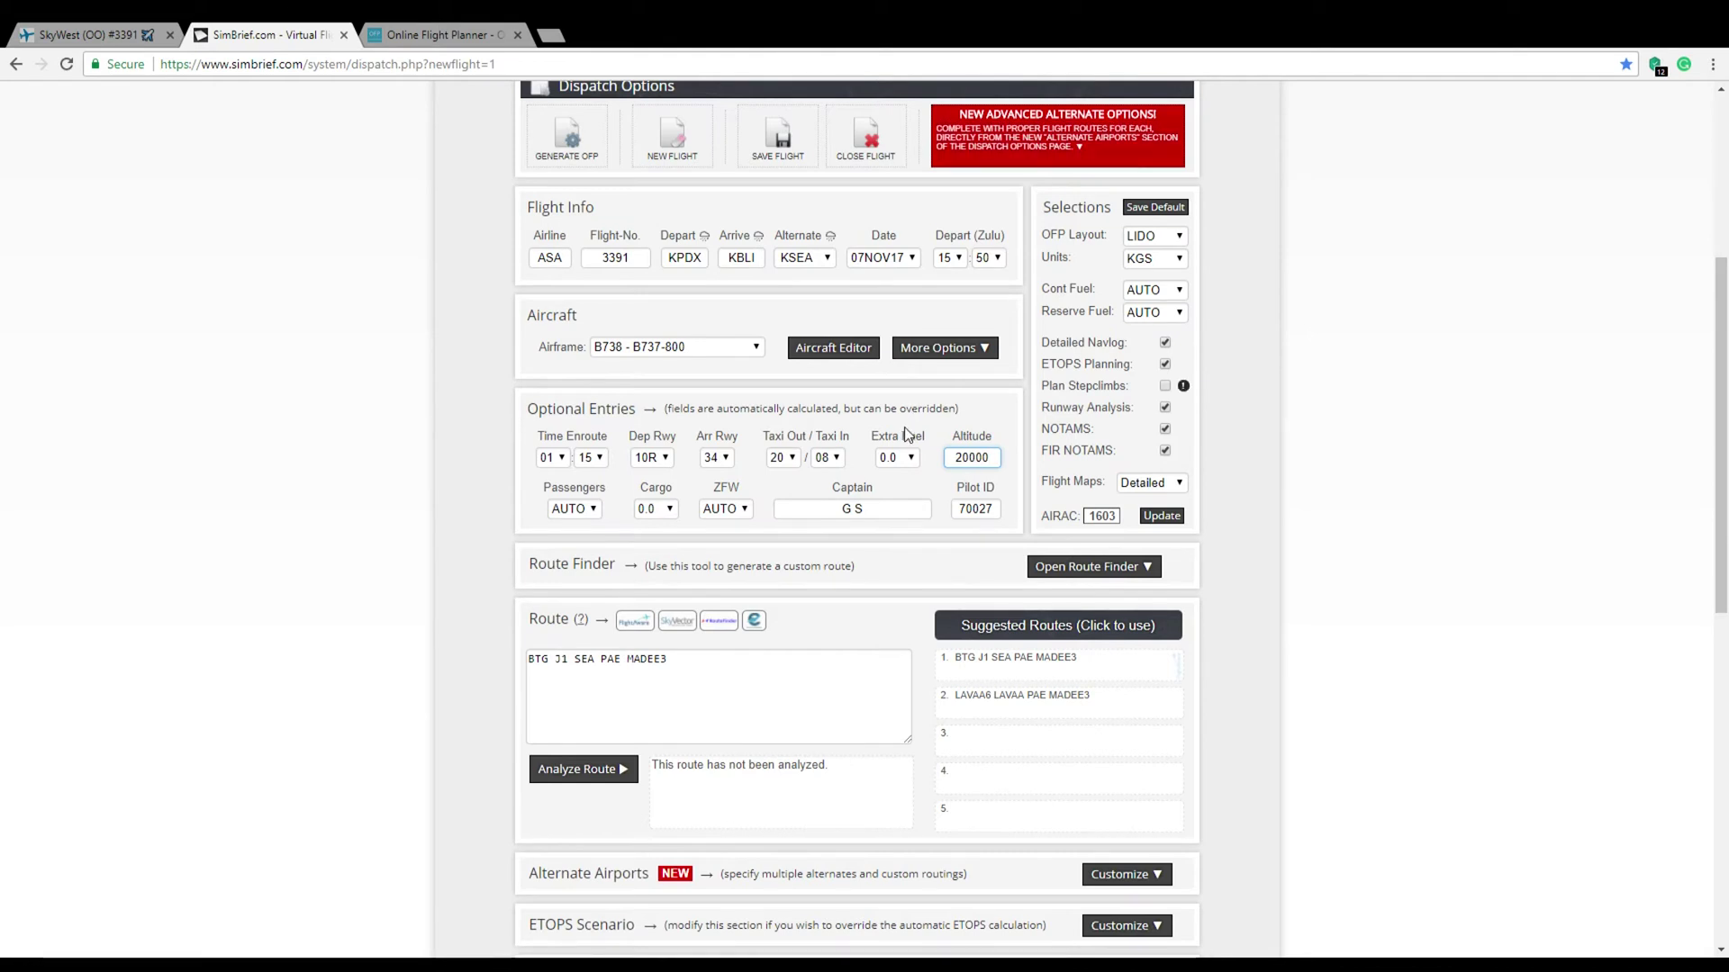
type("0")
key("Tab")
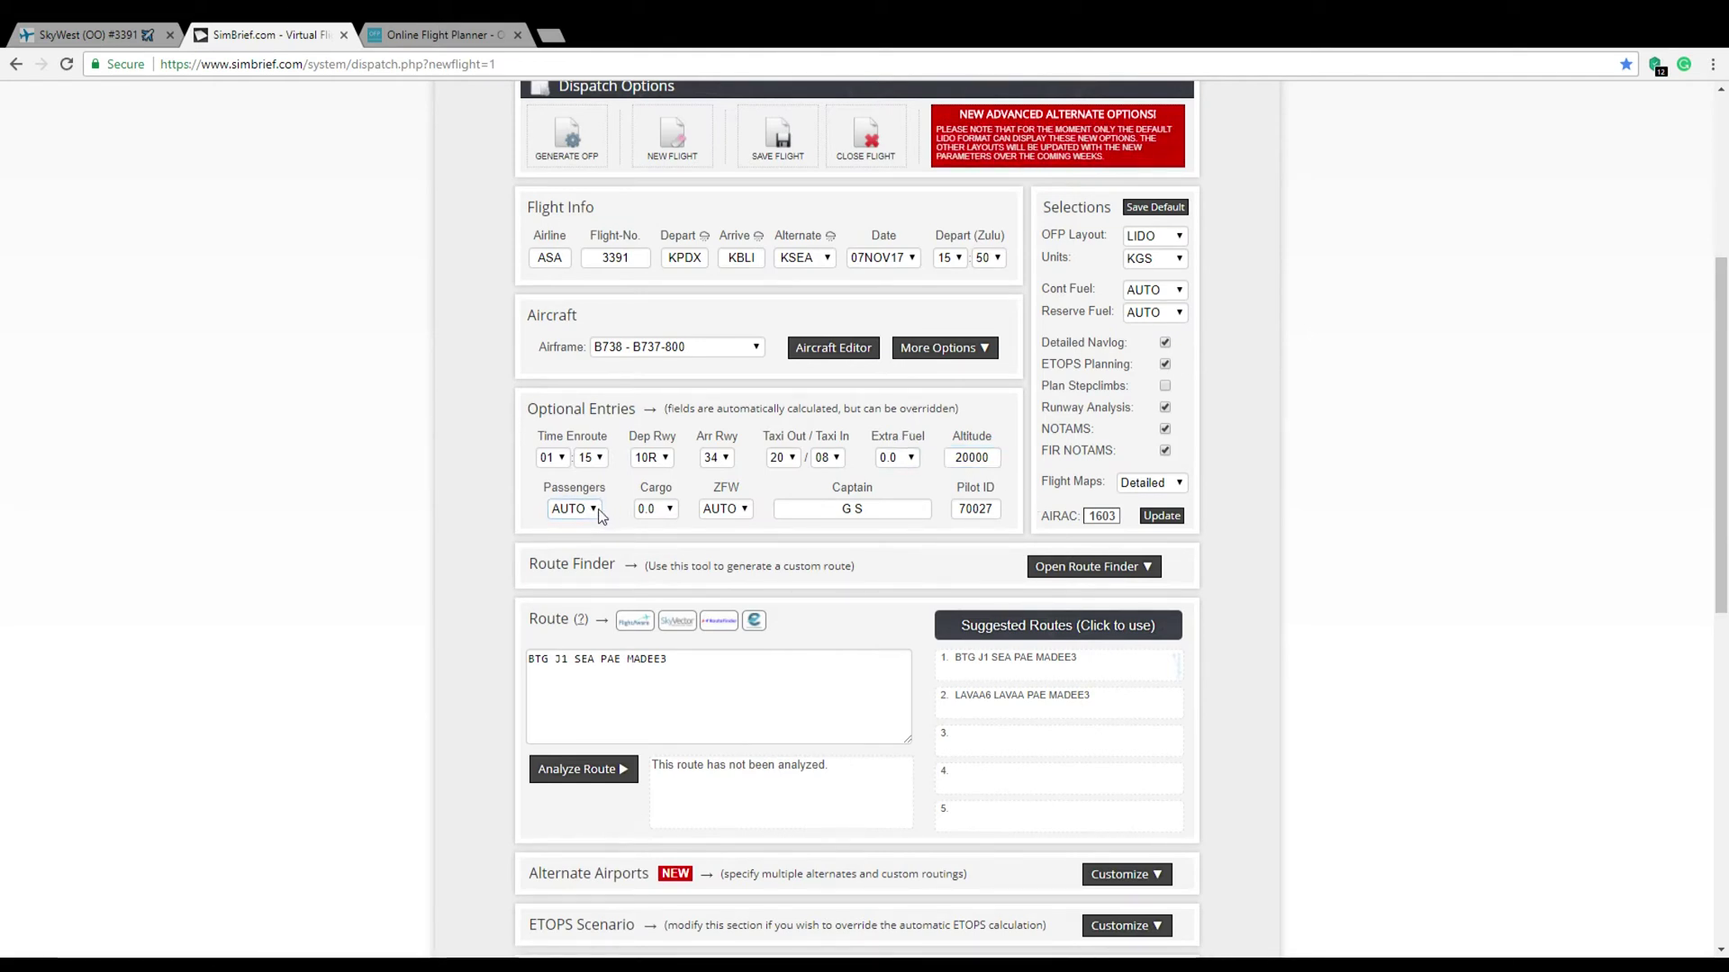
- Move past the Cargo entry, open the ZFW dropdown and reach the Route textarea
key("Tab")
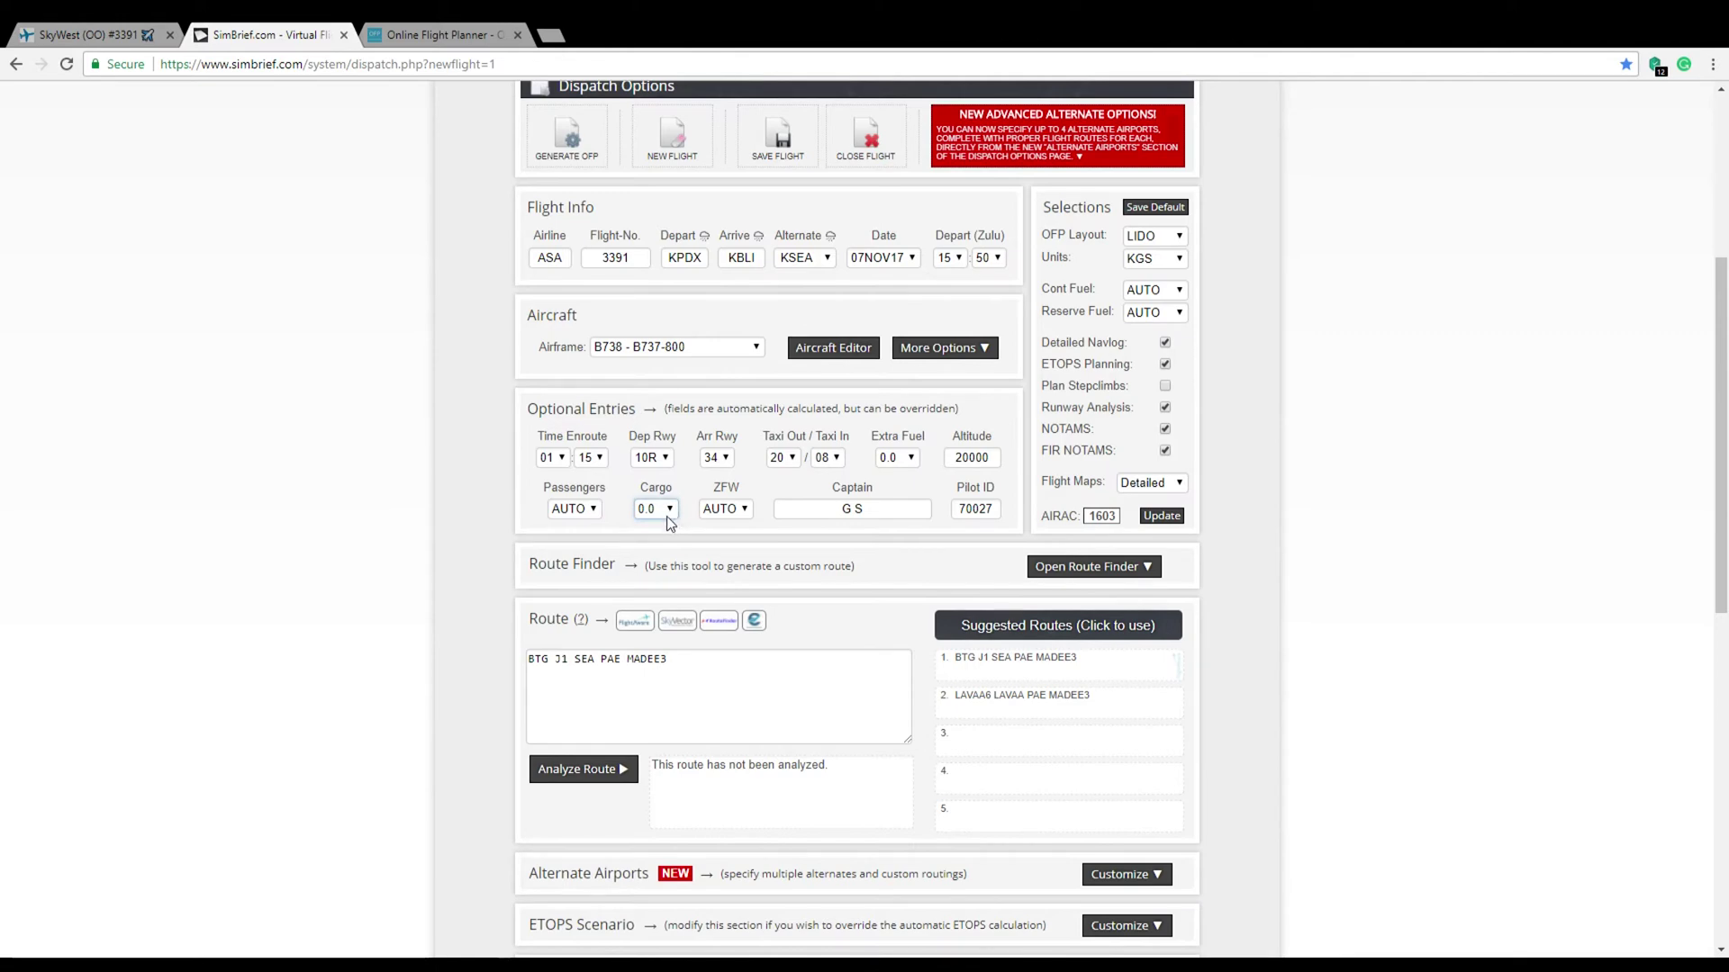
scroll(729, 590, "up", 4)
scroll(729, 591, "down", 2)
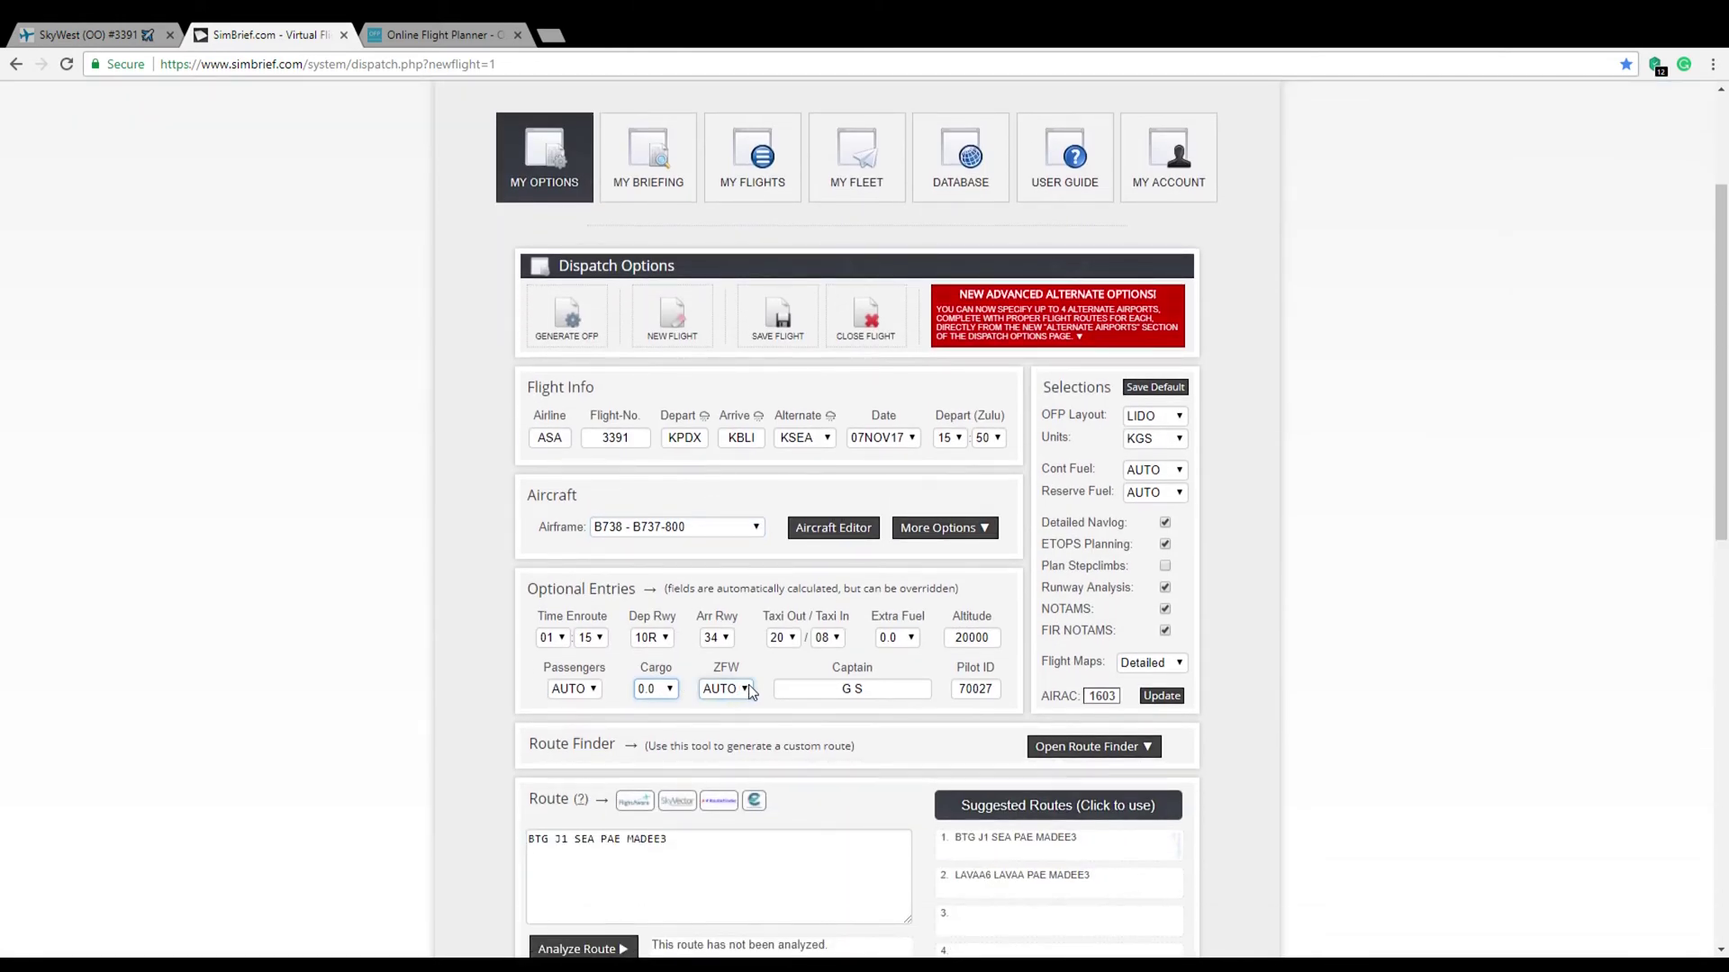
left_click(744, 689)
double_click(677, 589)
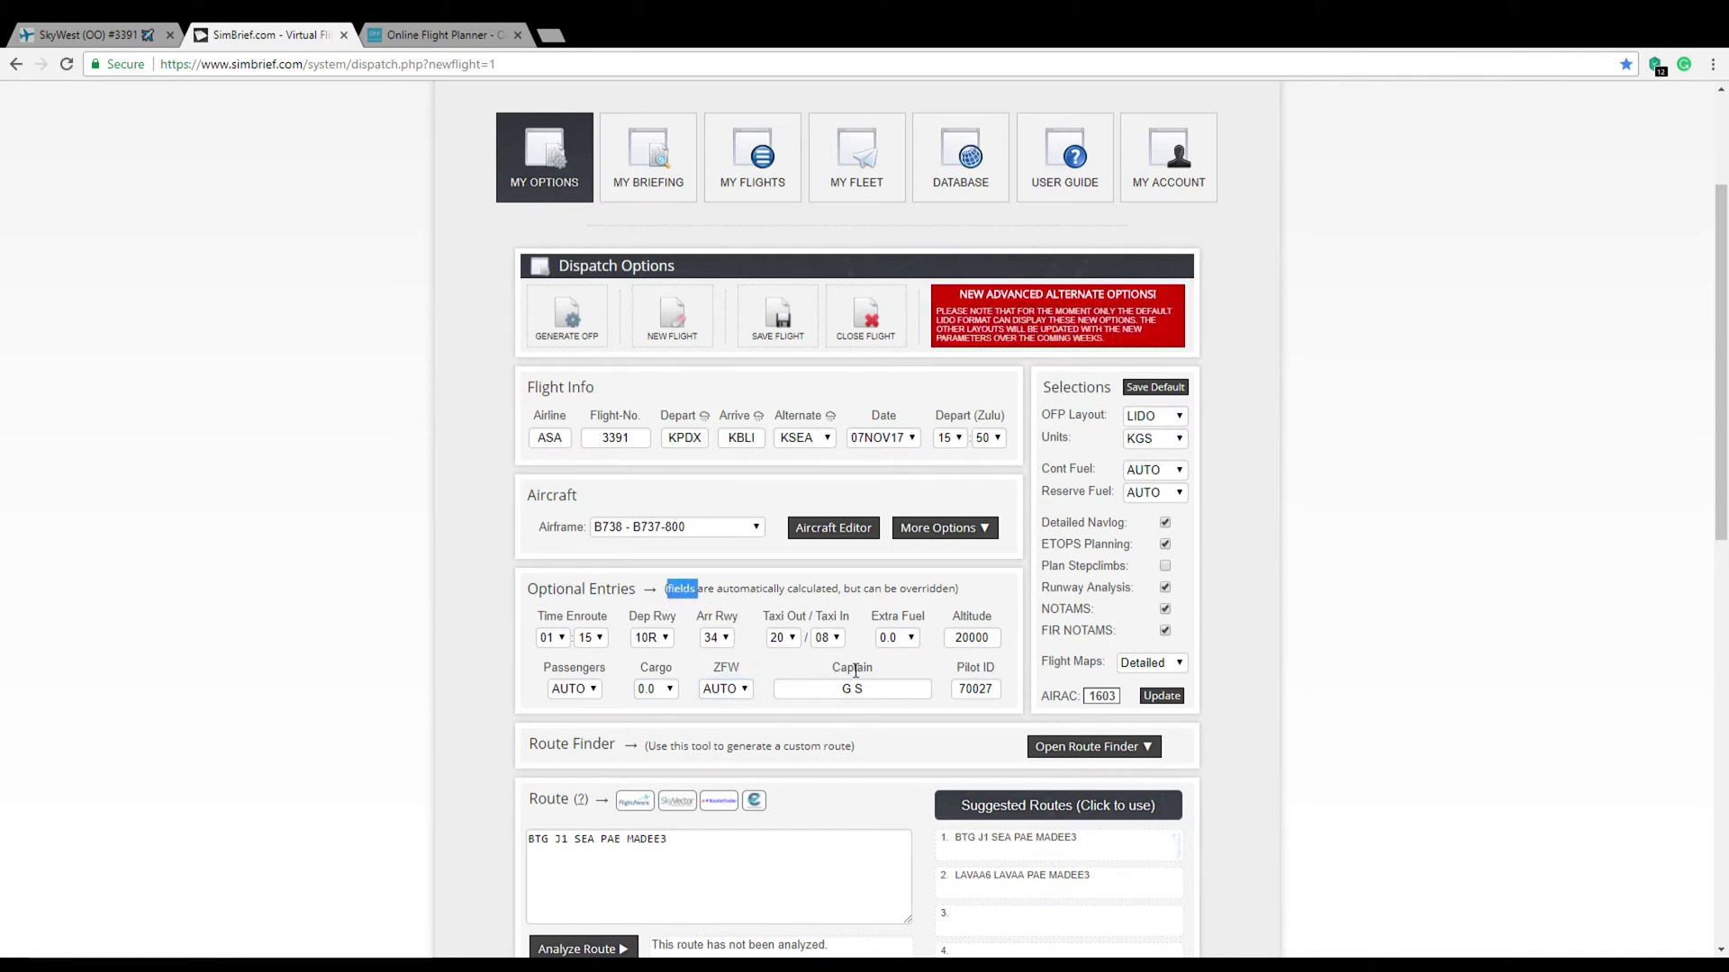
scroll(810, 675, "down", 3)
- Try suggested route 2, LAVAA6 LAVAA PAE MADEE3, in the route box
left_click(547, 570)
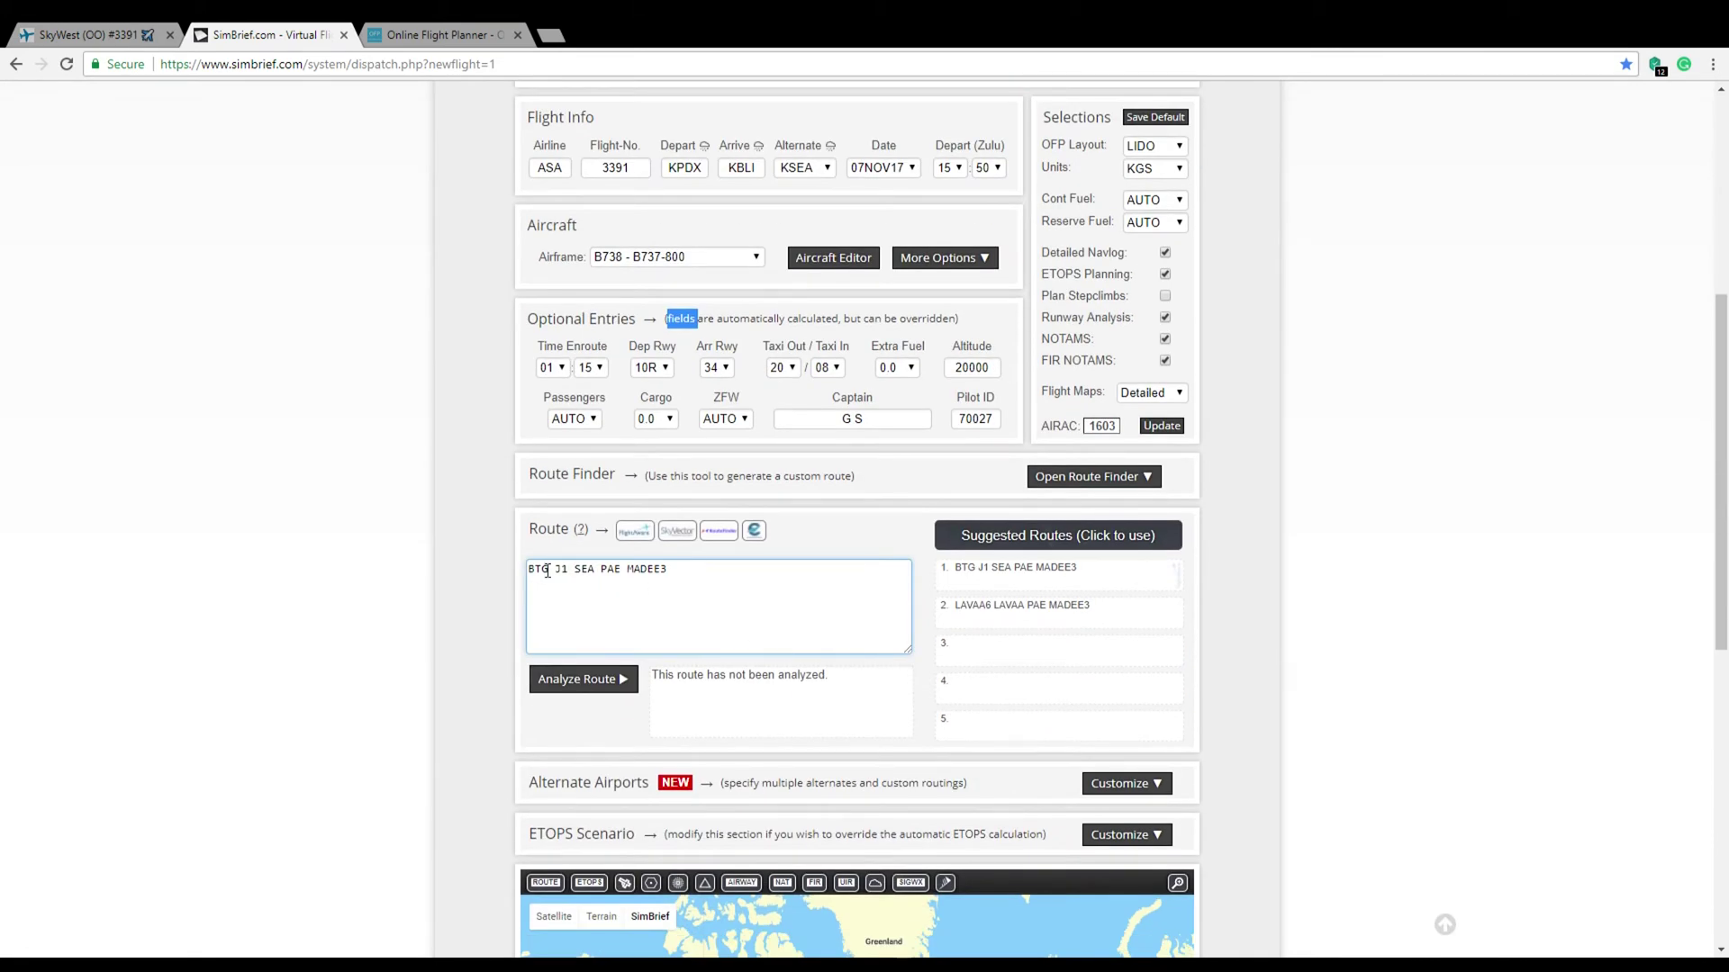
key("ctrl+a")
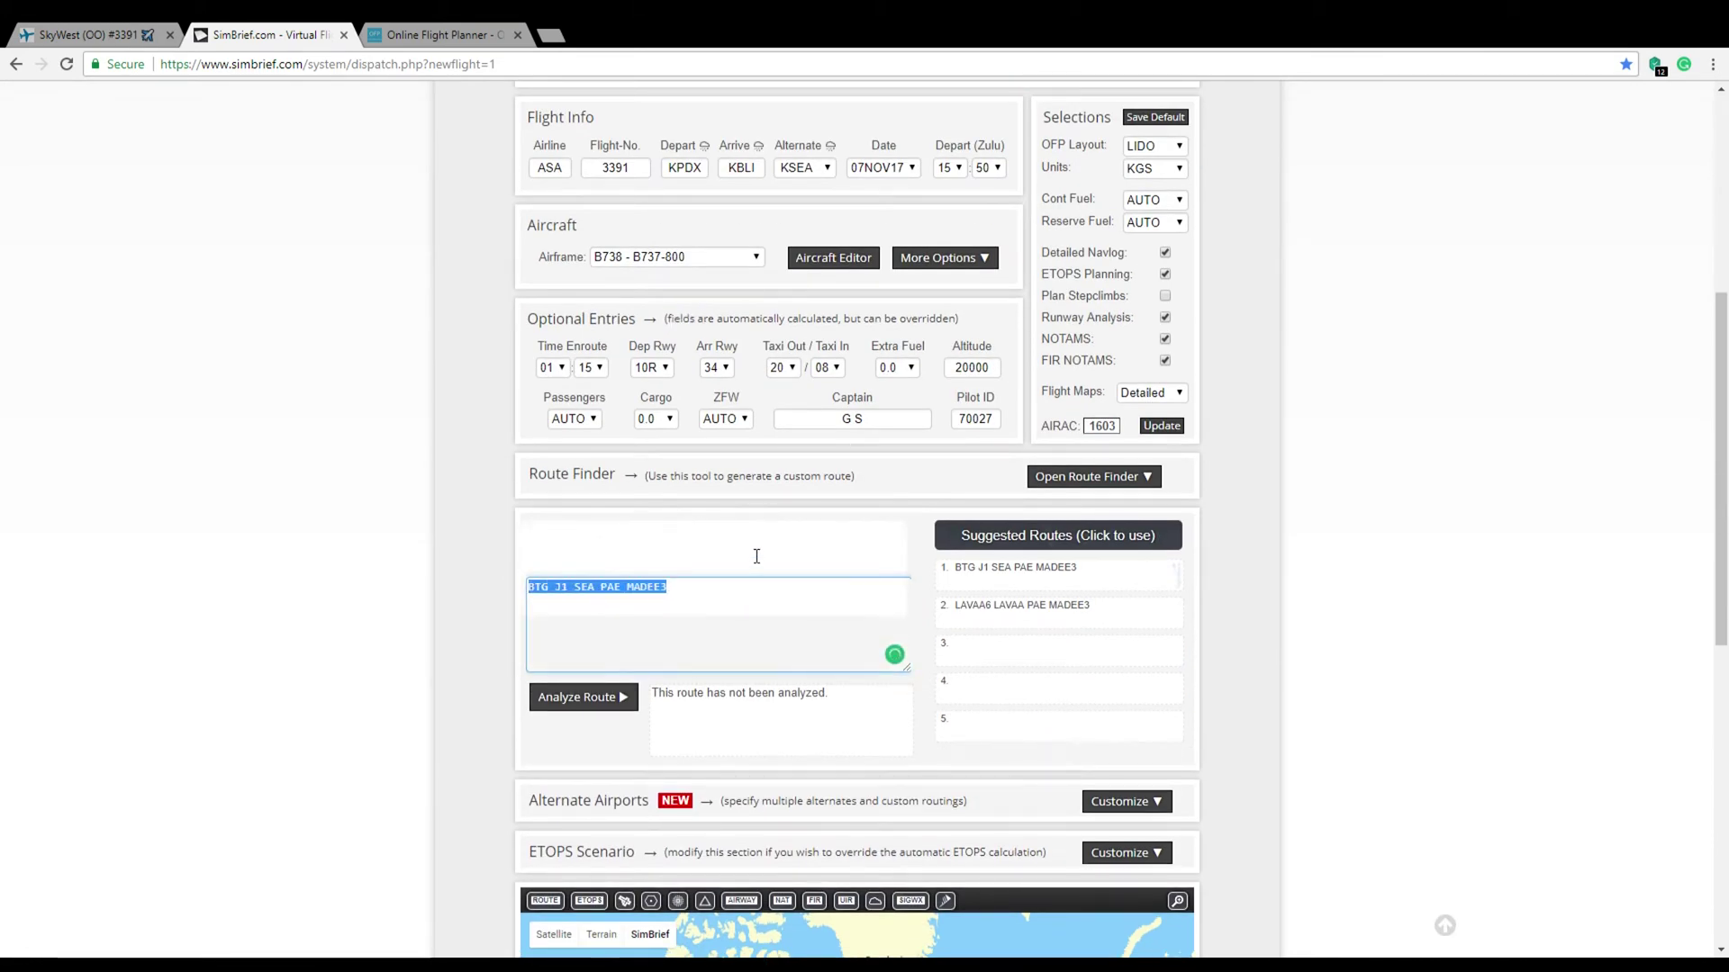
left_click(354, 590)
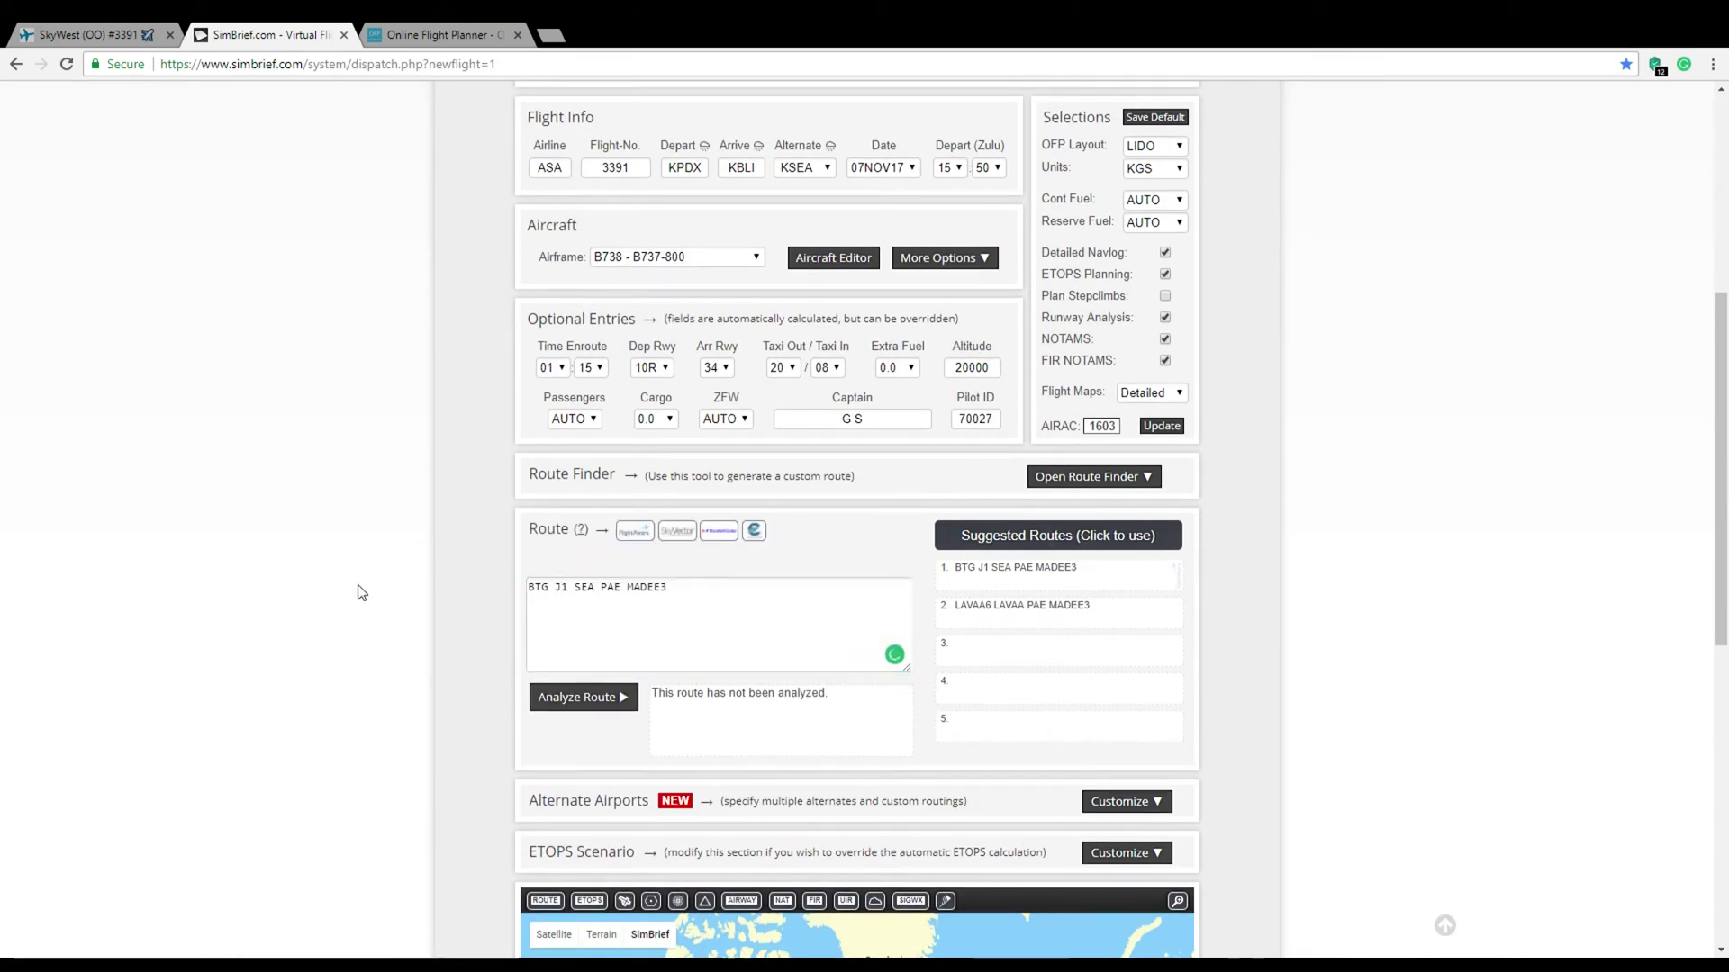
left_click(1074, 603)
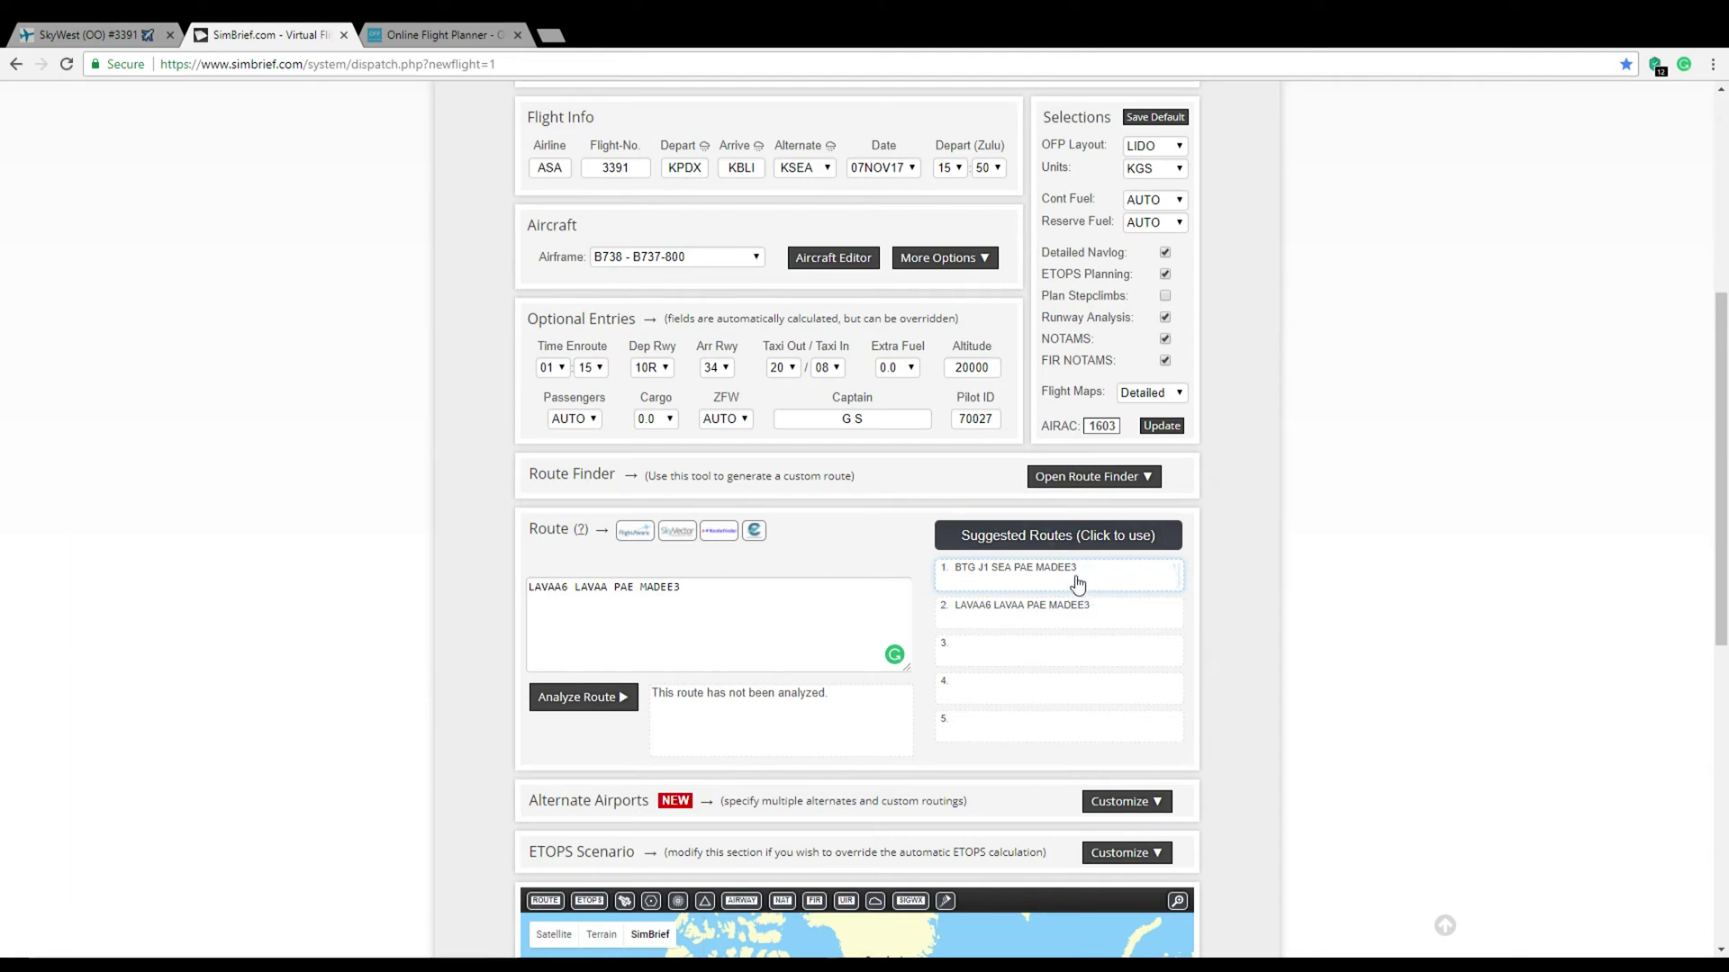
- Compare it against FlightAware's filed route BTG J1 SEA PAE MADEE4
key("ctrl+shift+Tab")
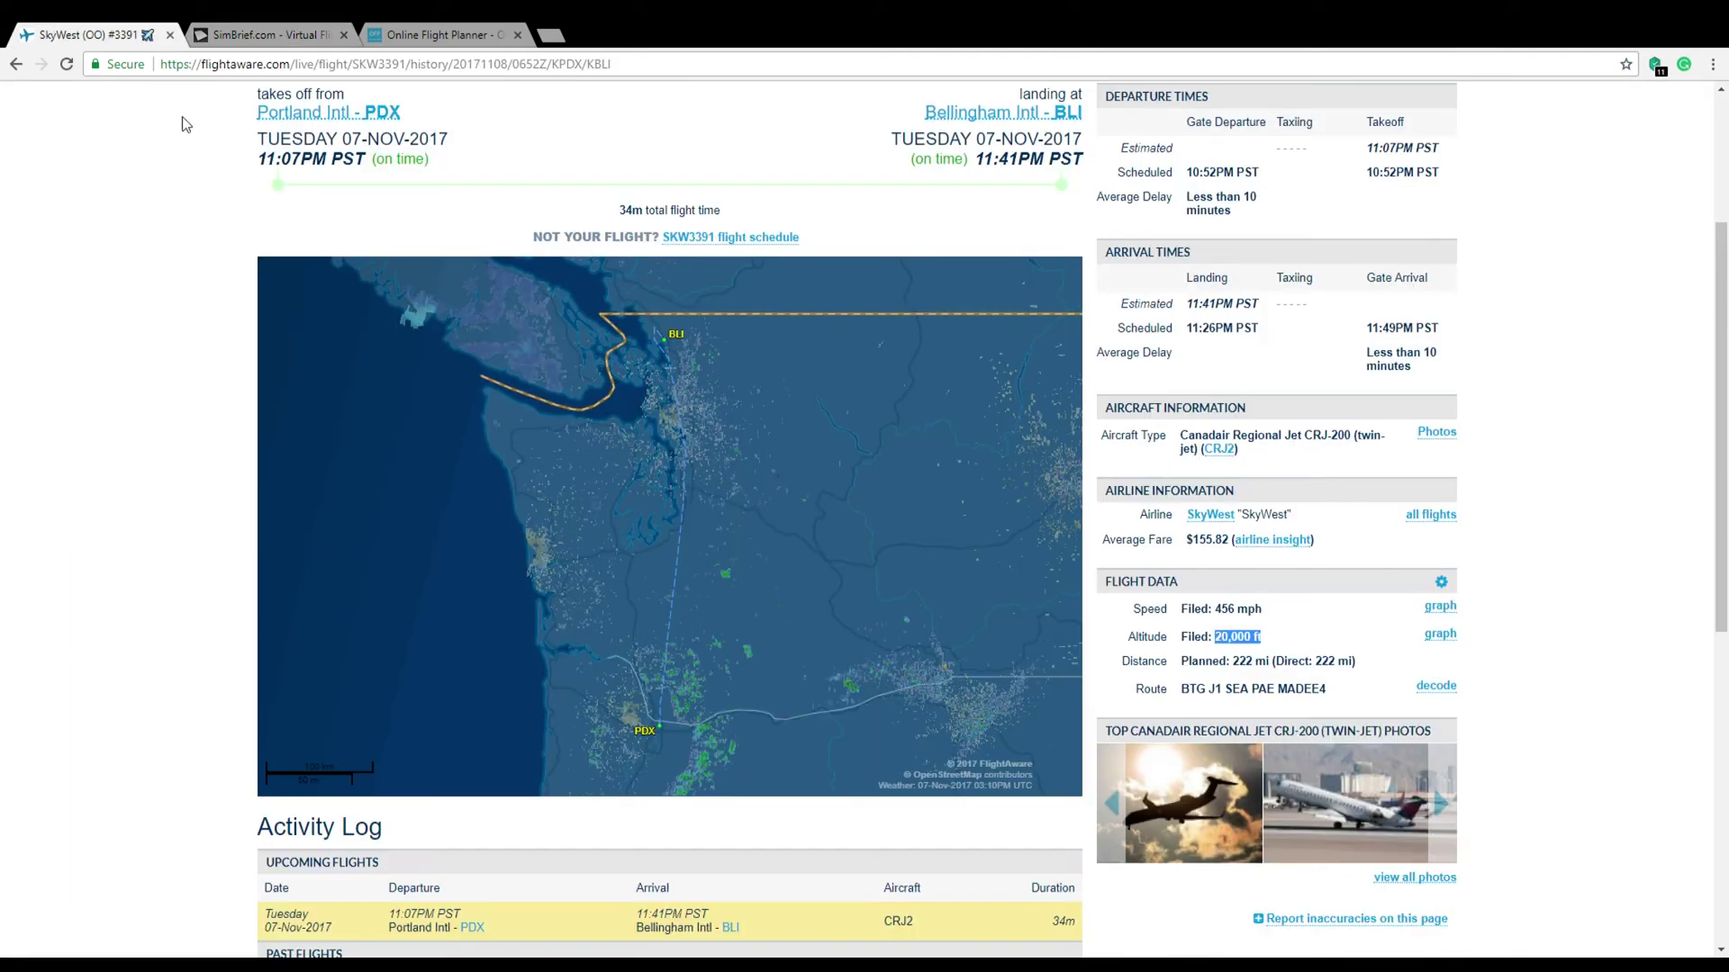
left_click_drag(1180, 689, 1334, 691)
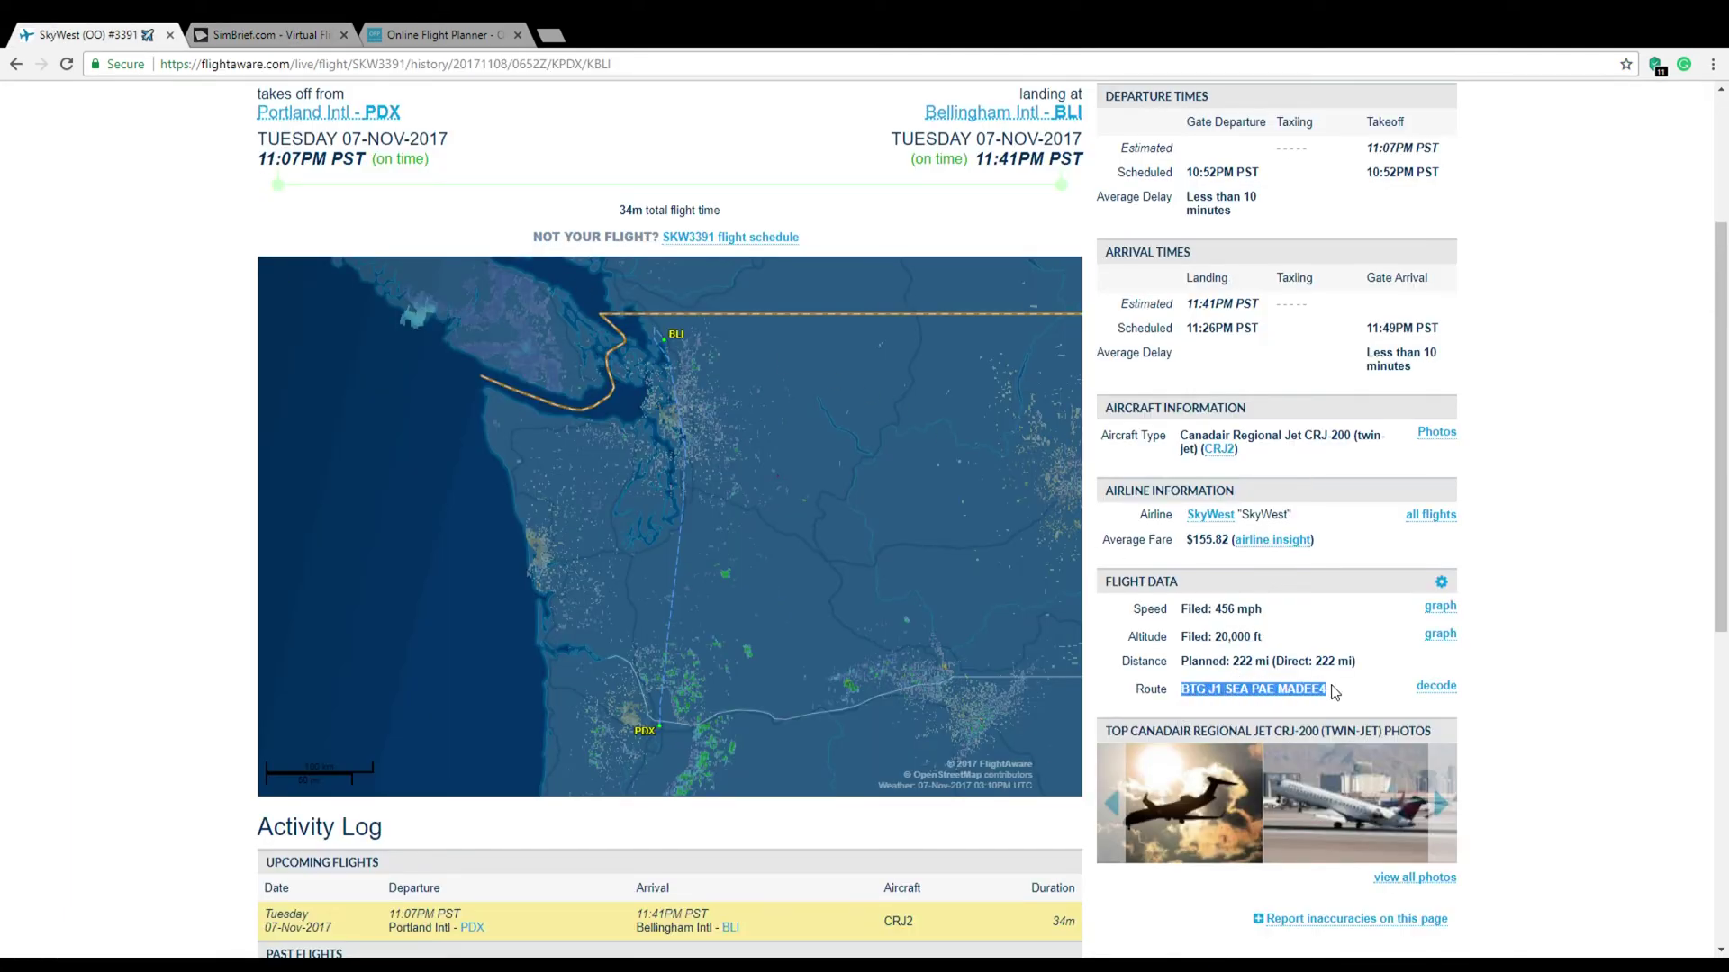
key("ctrl+Tab")
left_click_drag(706, 591, 594, 587)
left_click(284, 577)
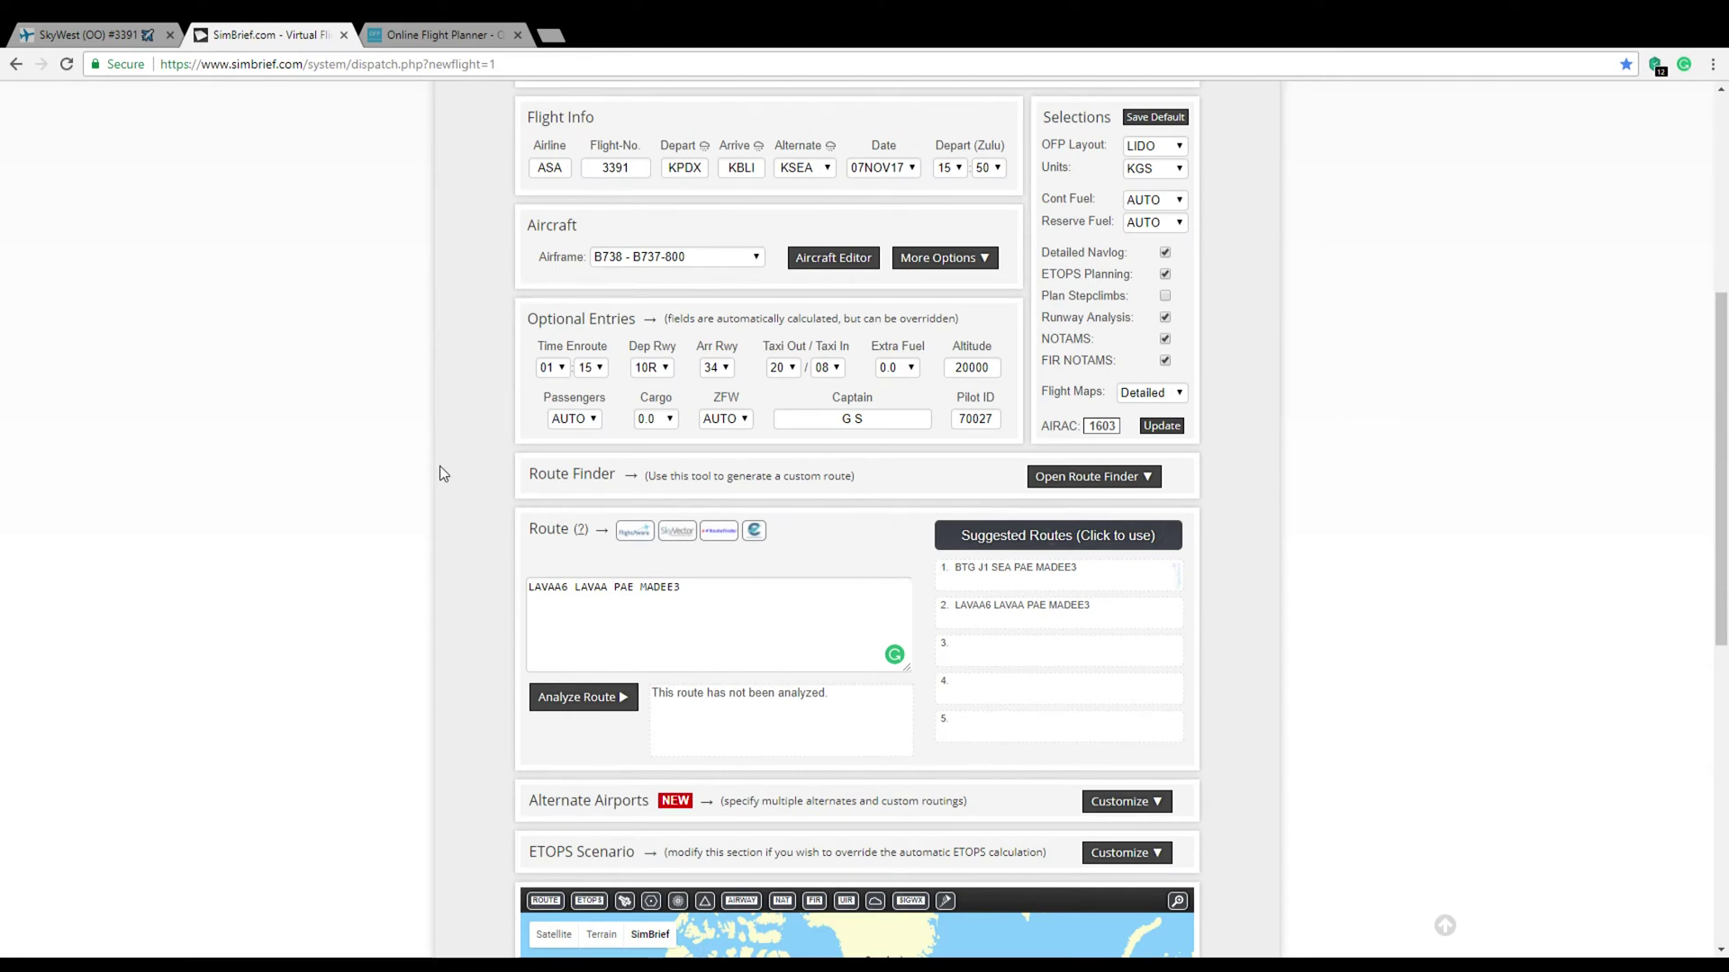
- Restore the route to suggested route 1, BTG J1 SEA PAE MADEE3
scroll(439, 467, "up", 1)
scroll(436, 464, "down", 3)
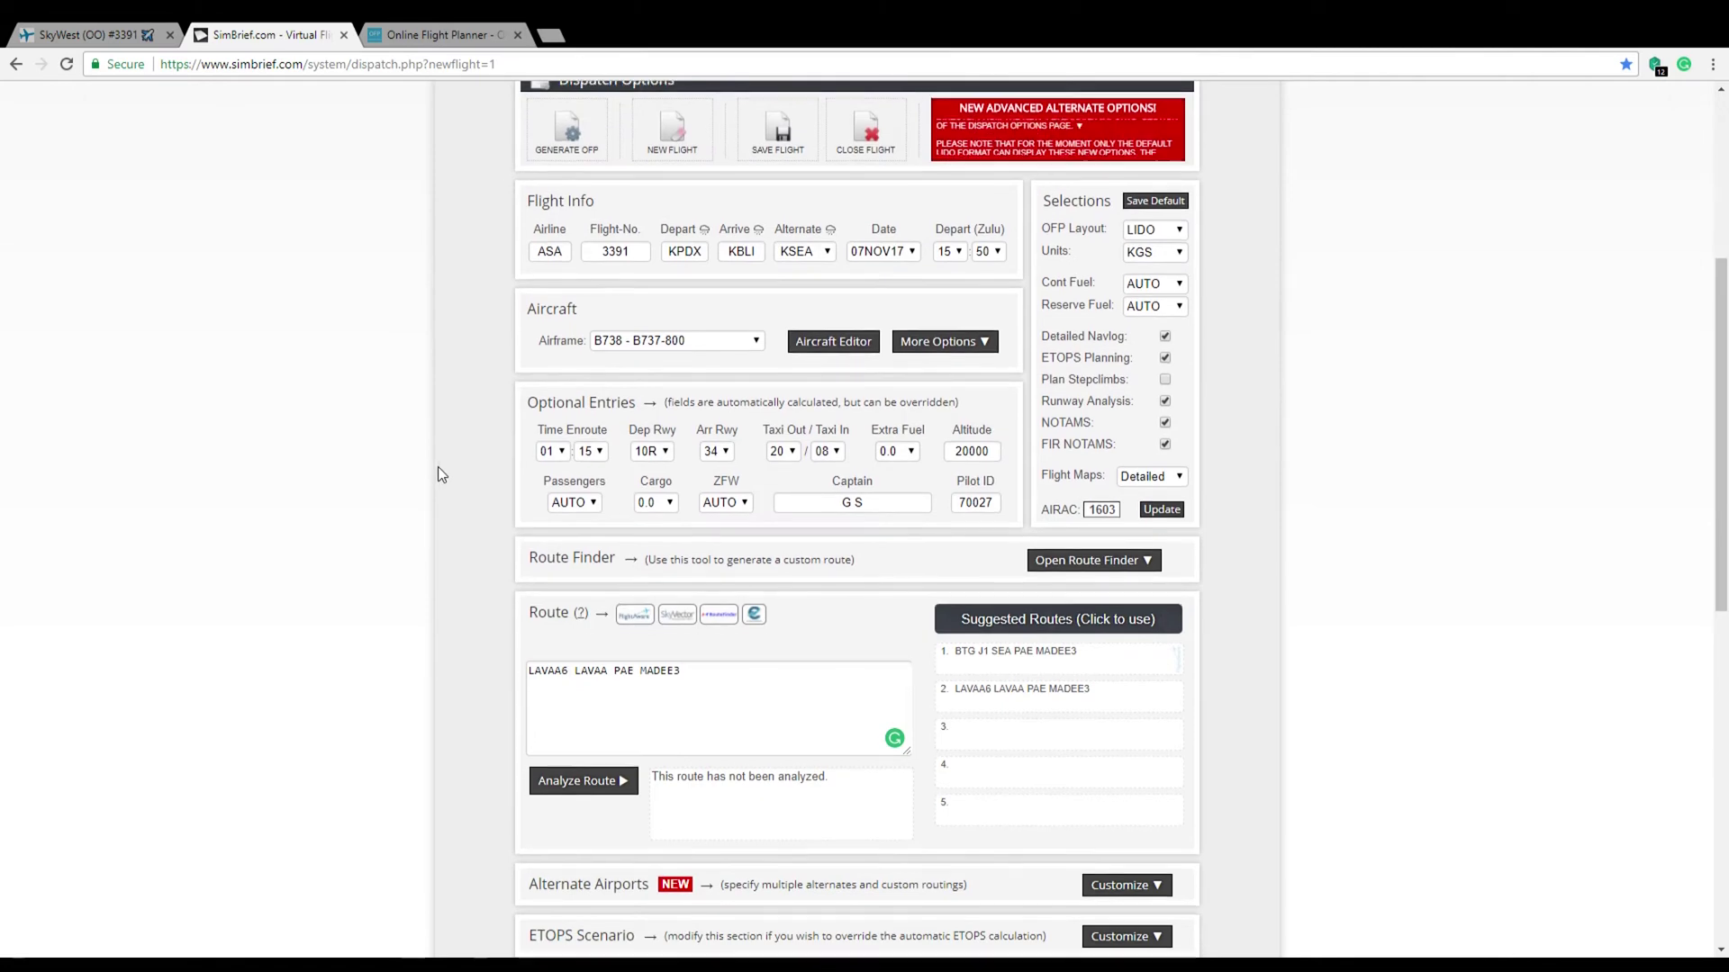
left_click(697, 420)
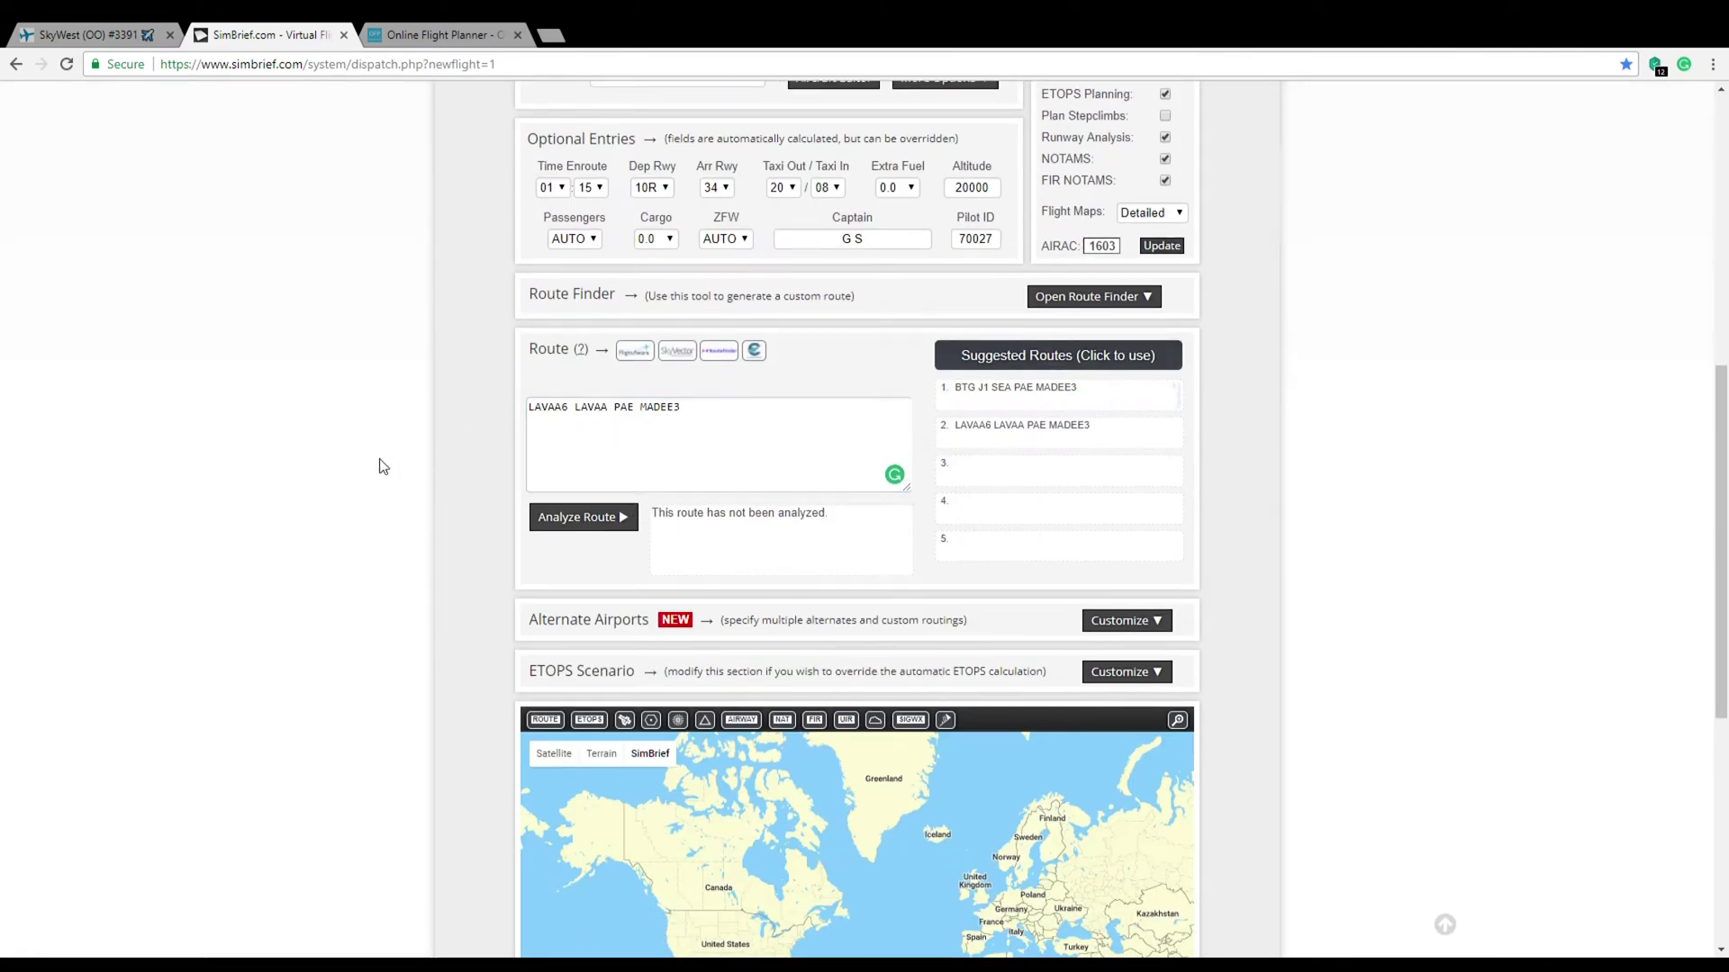
left_click(1016, 388)
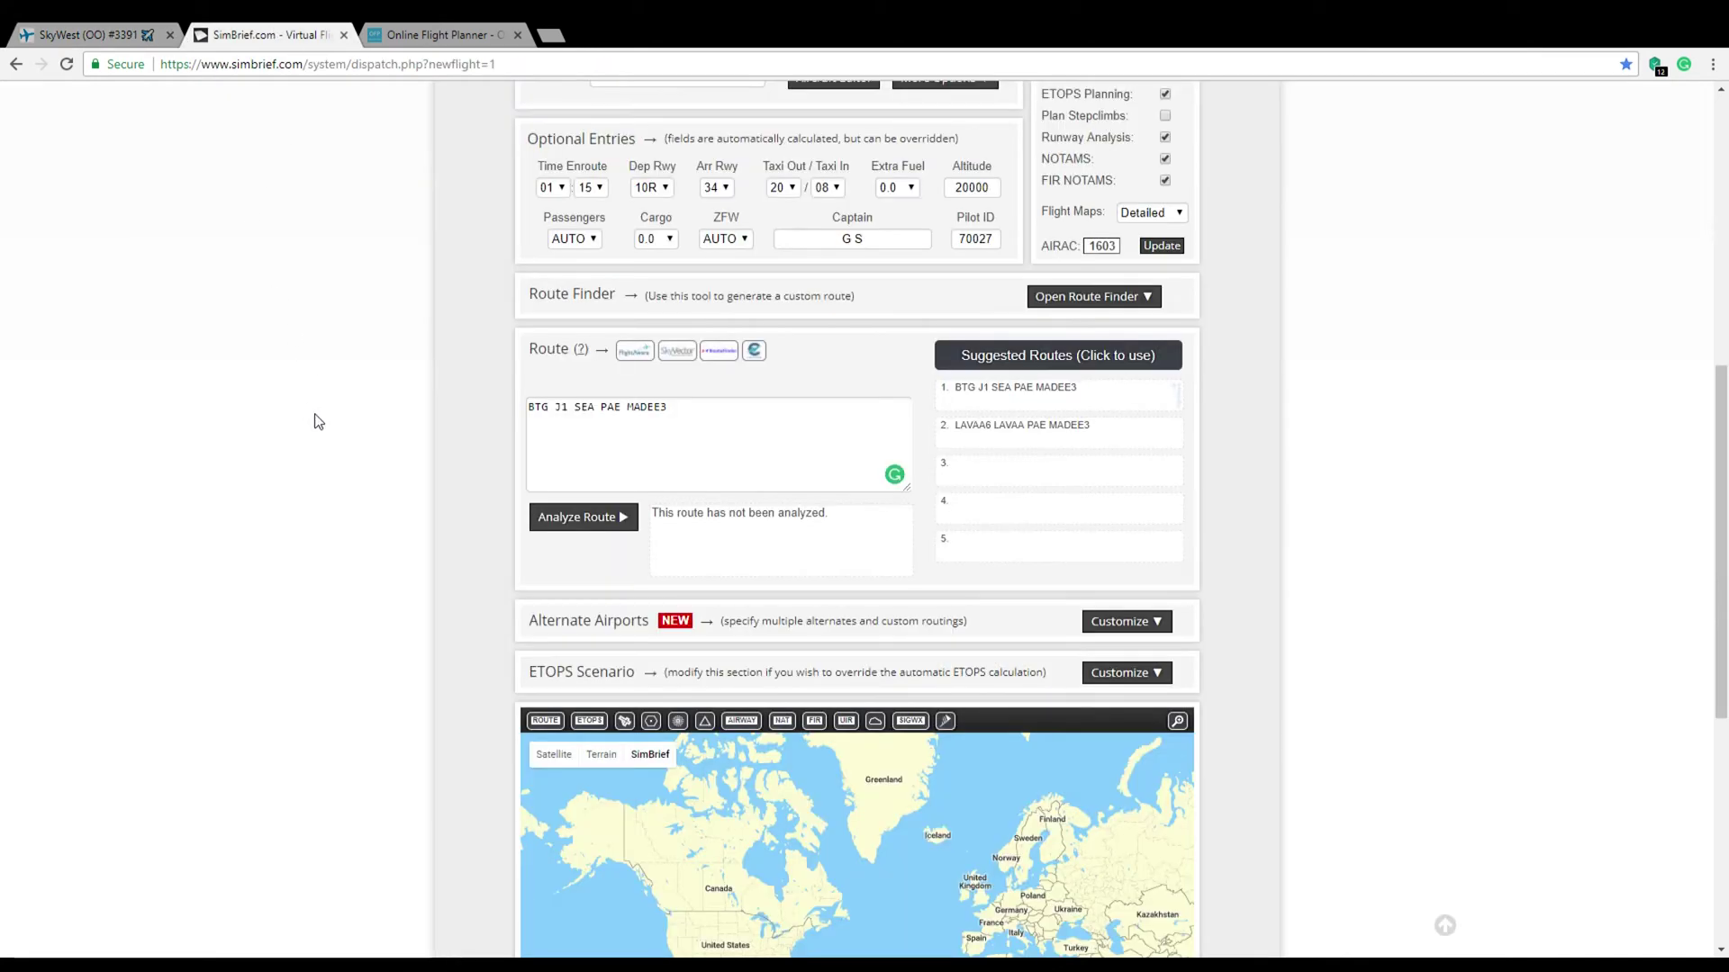
- Generate the OFP and confirm Yes
scroll(324, 428, "up", 6)
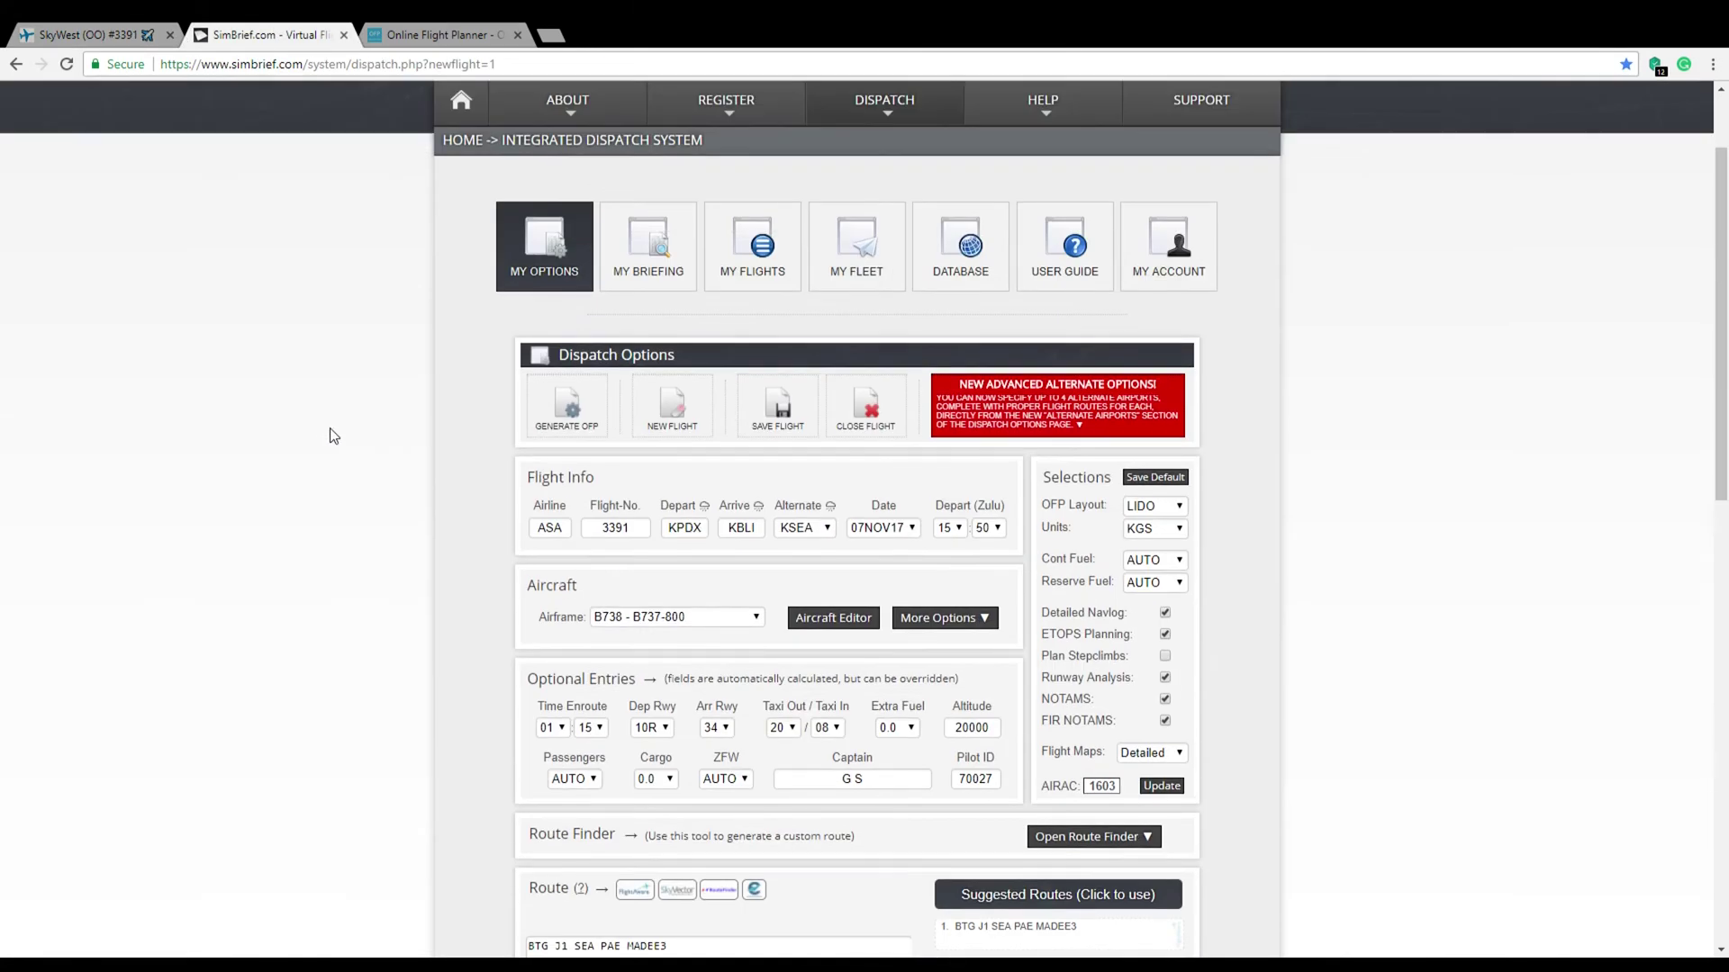
left_click(575, 393)
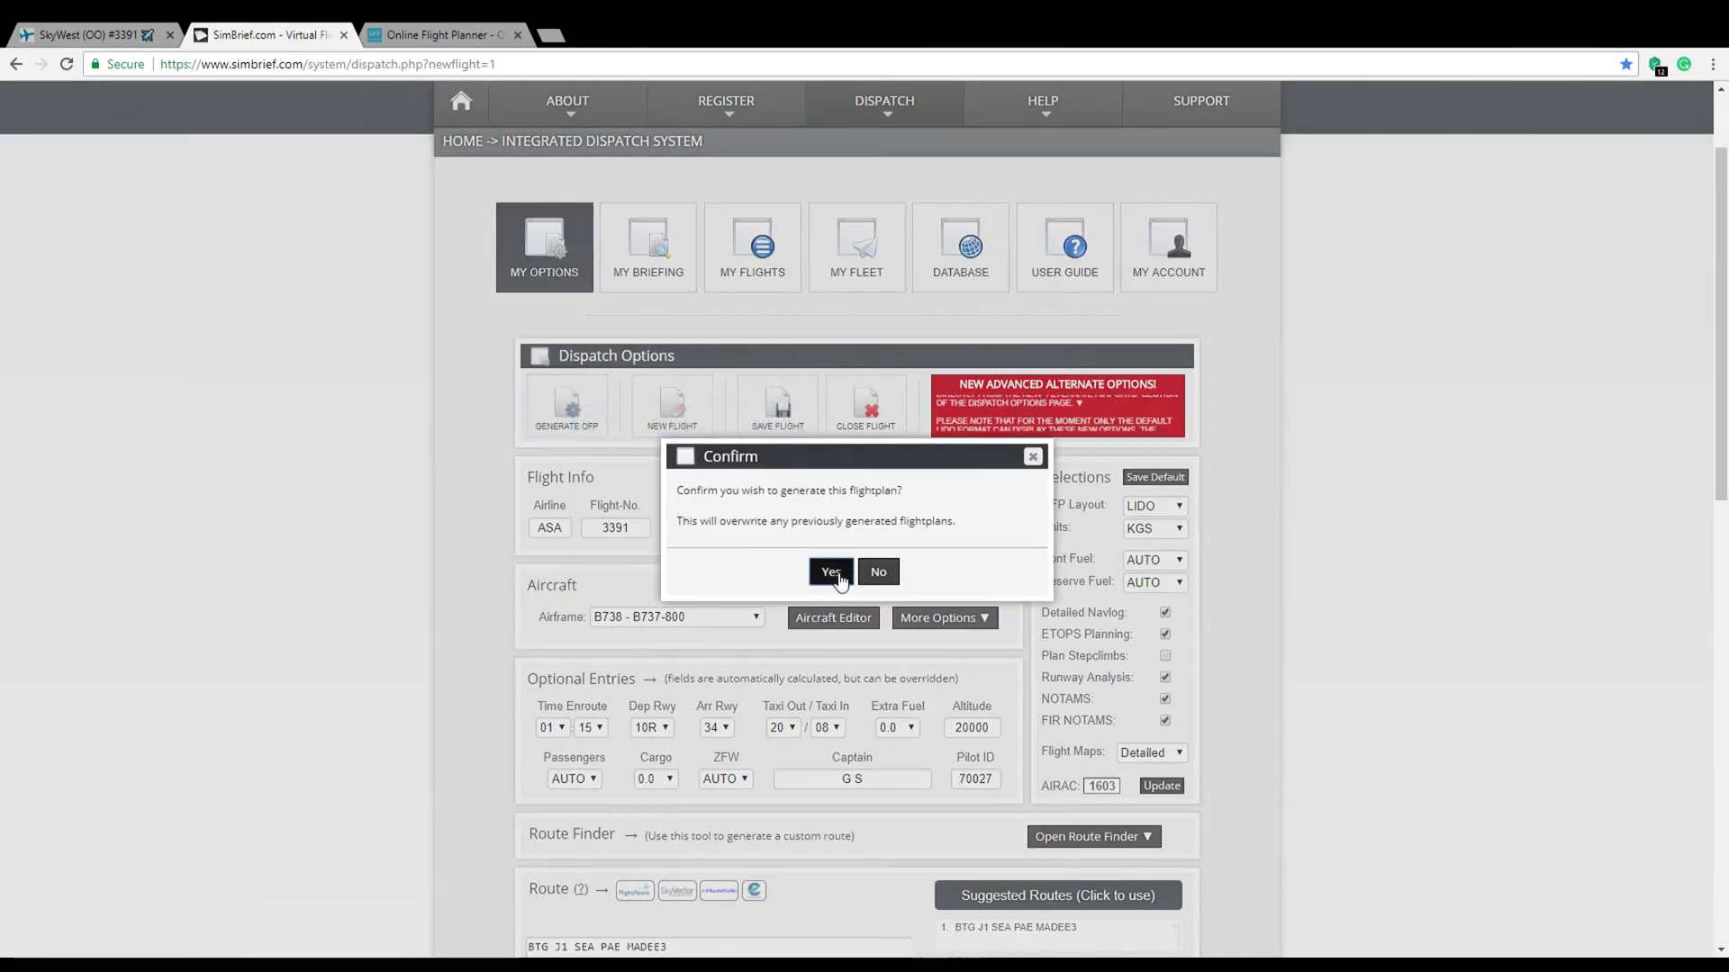
left_click(831, 572)
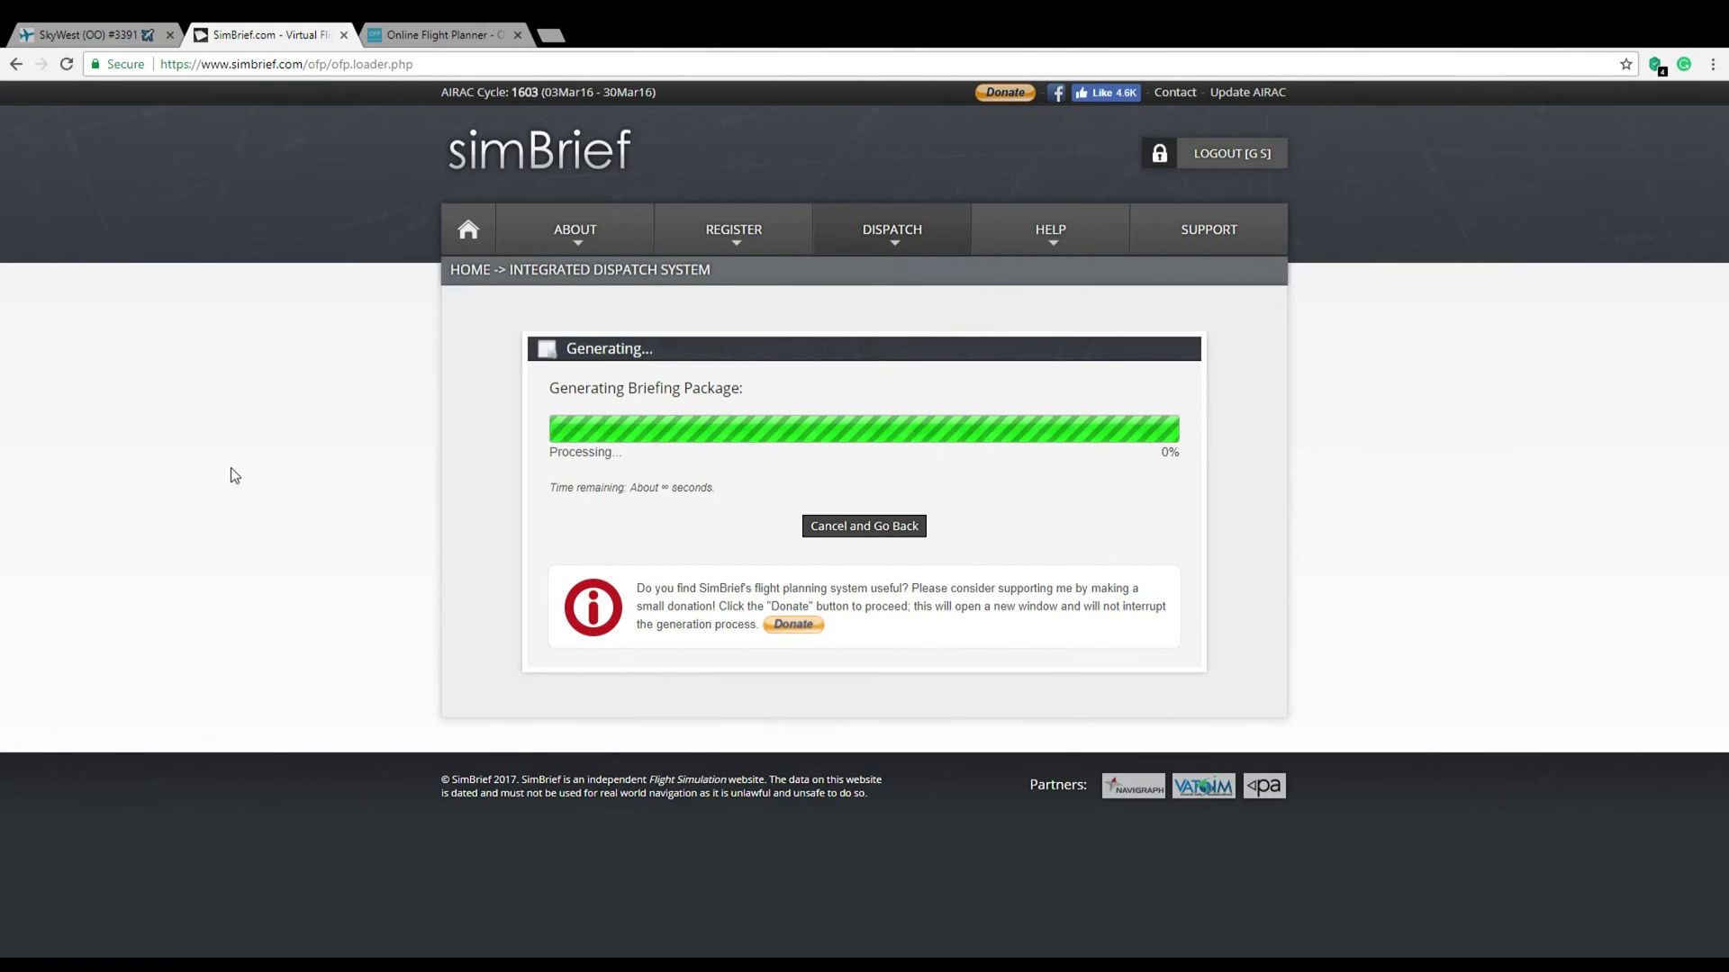
left_click(453, 29)
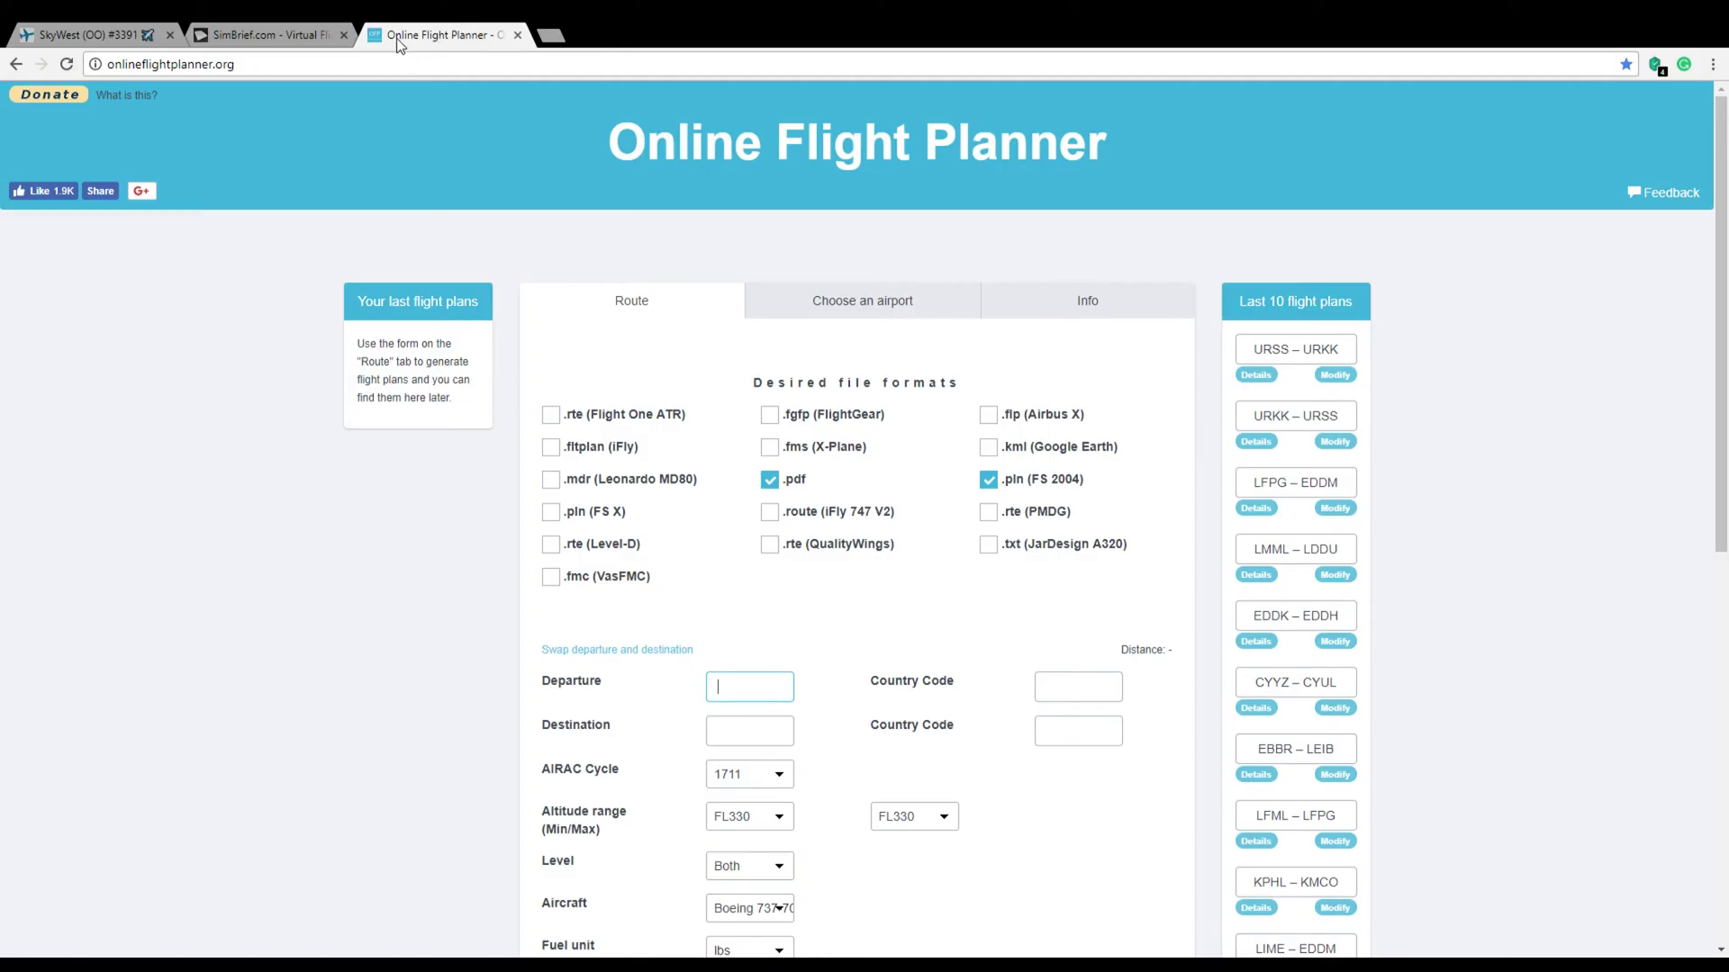
- Create a plan with departure KPDX and destination Bellingham International (KBLI)
scroll(486, 505, "down", 2)
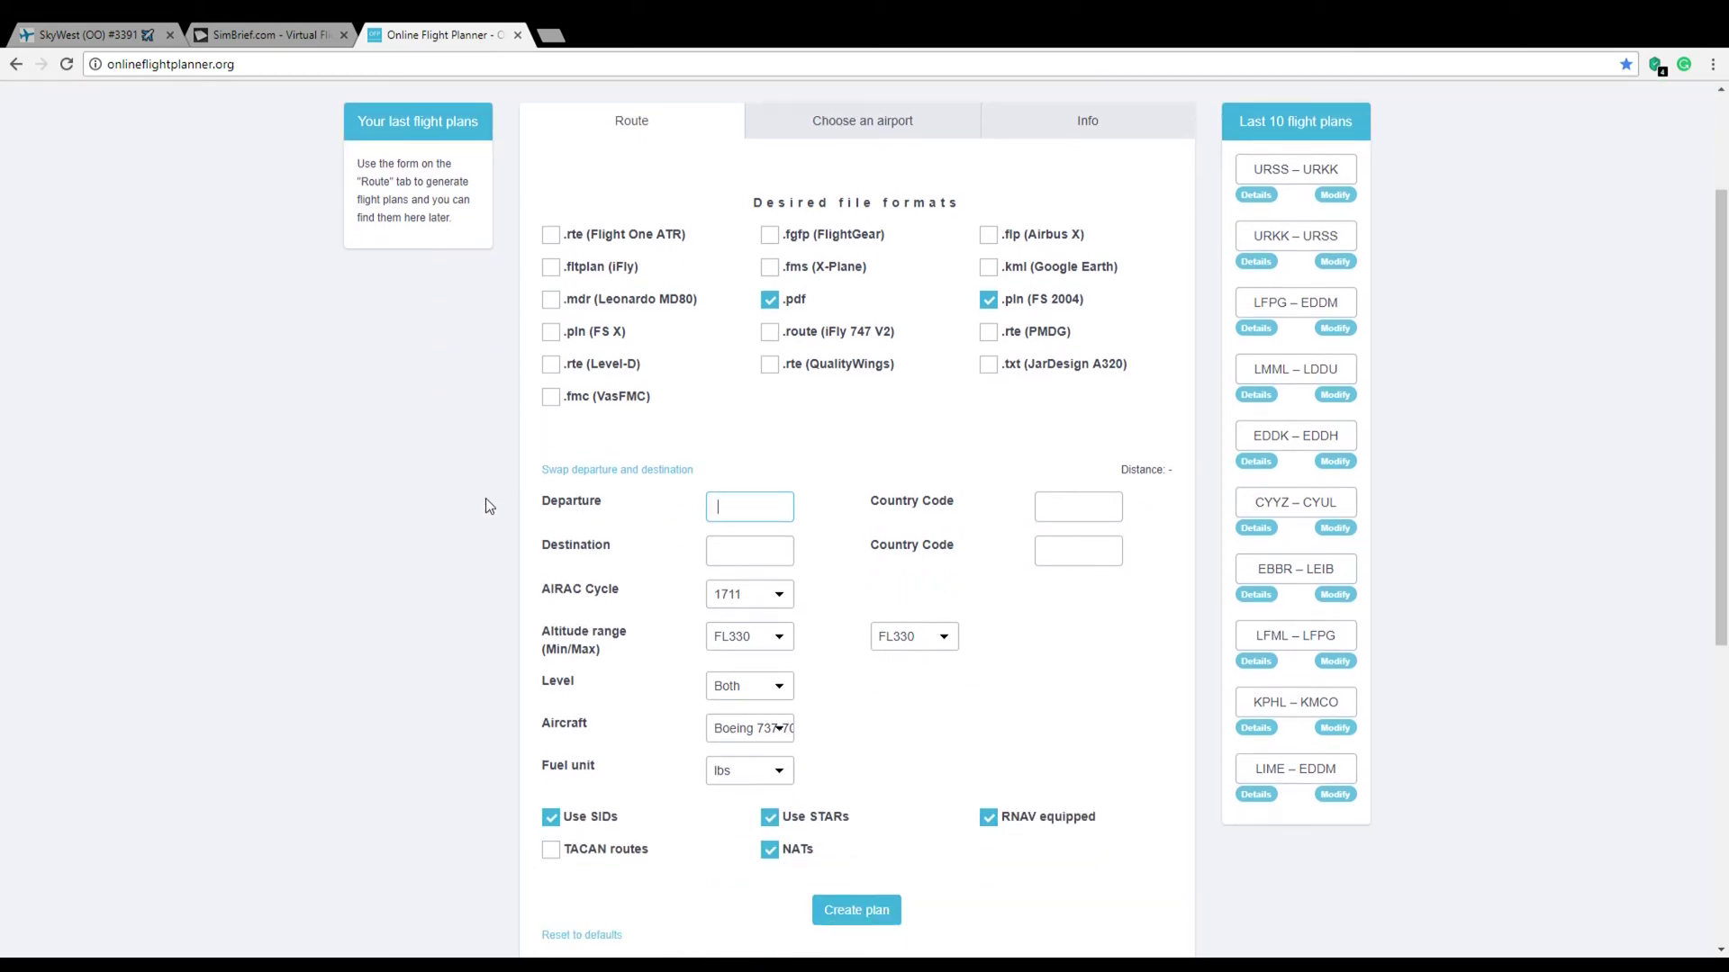
type("KPDX")
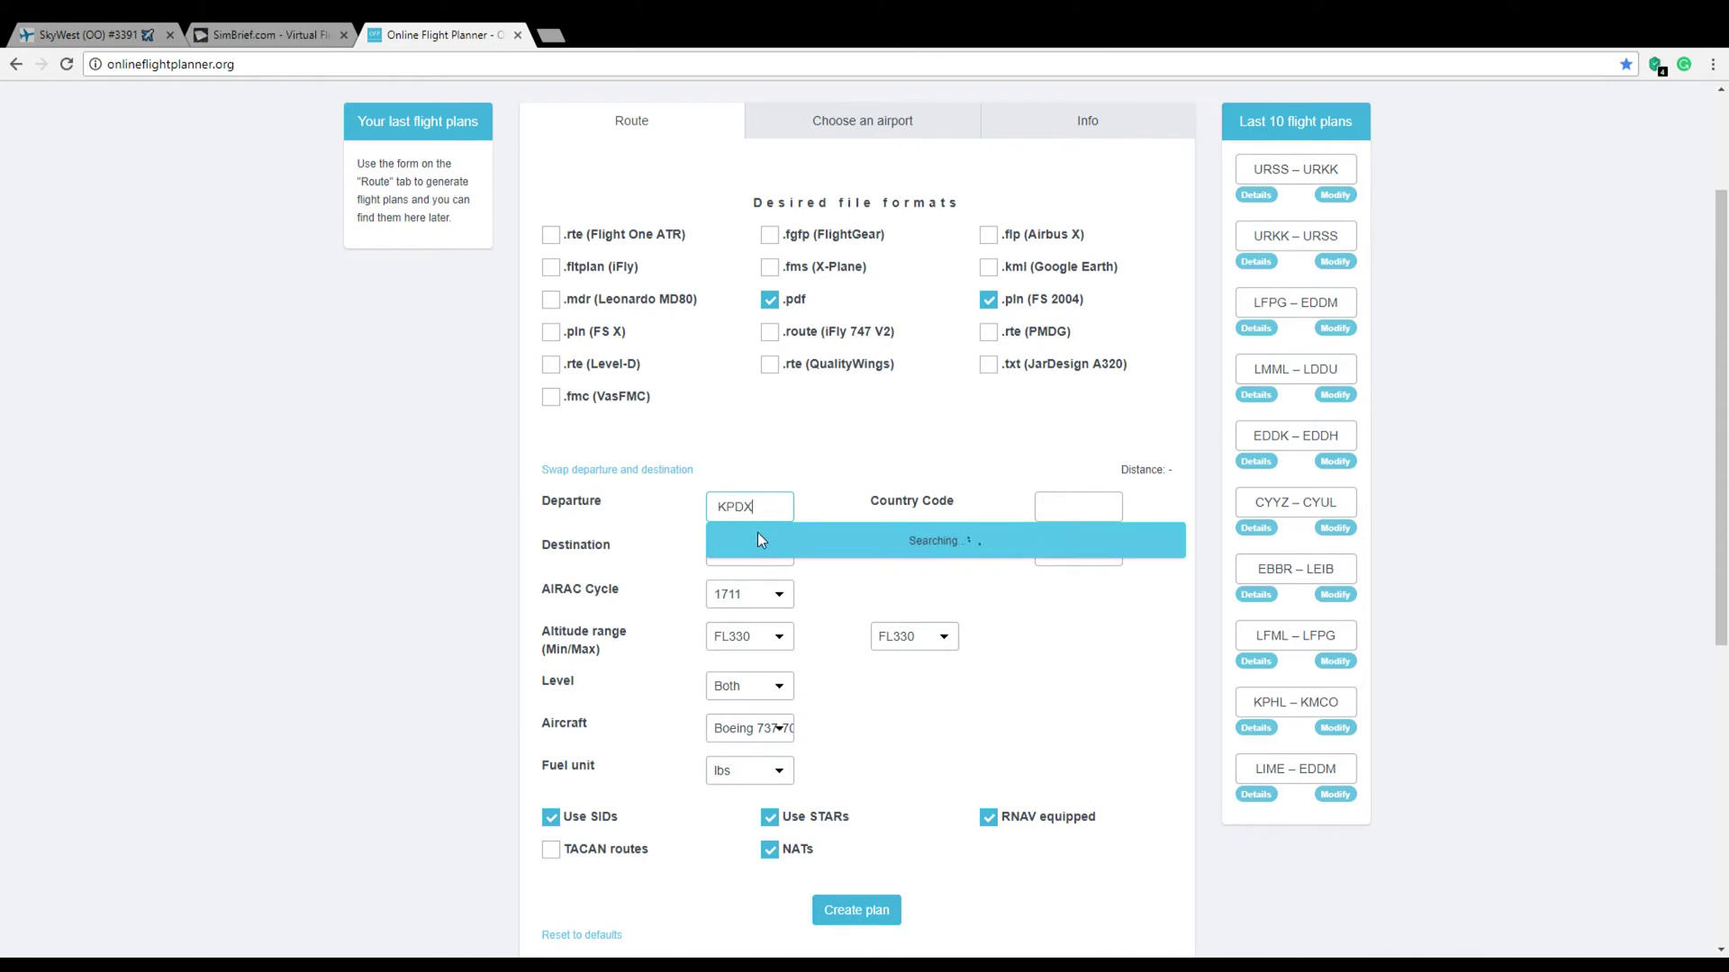
left_click(773, 553)
type("K")
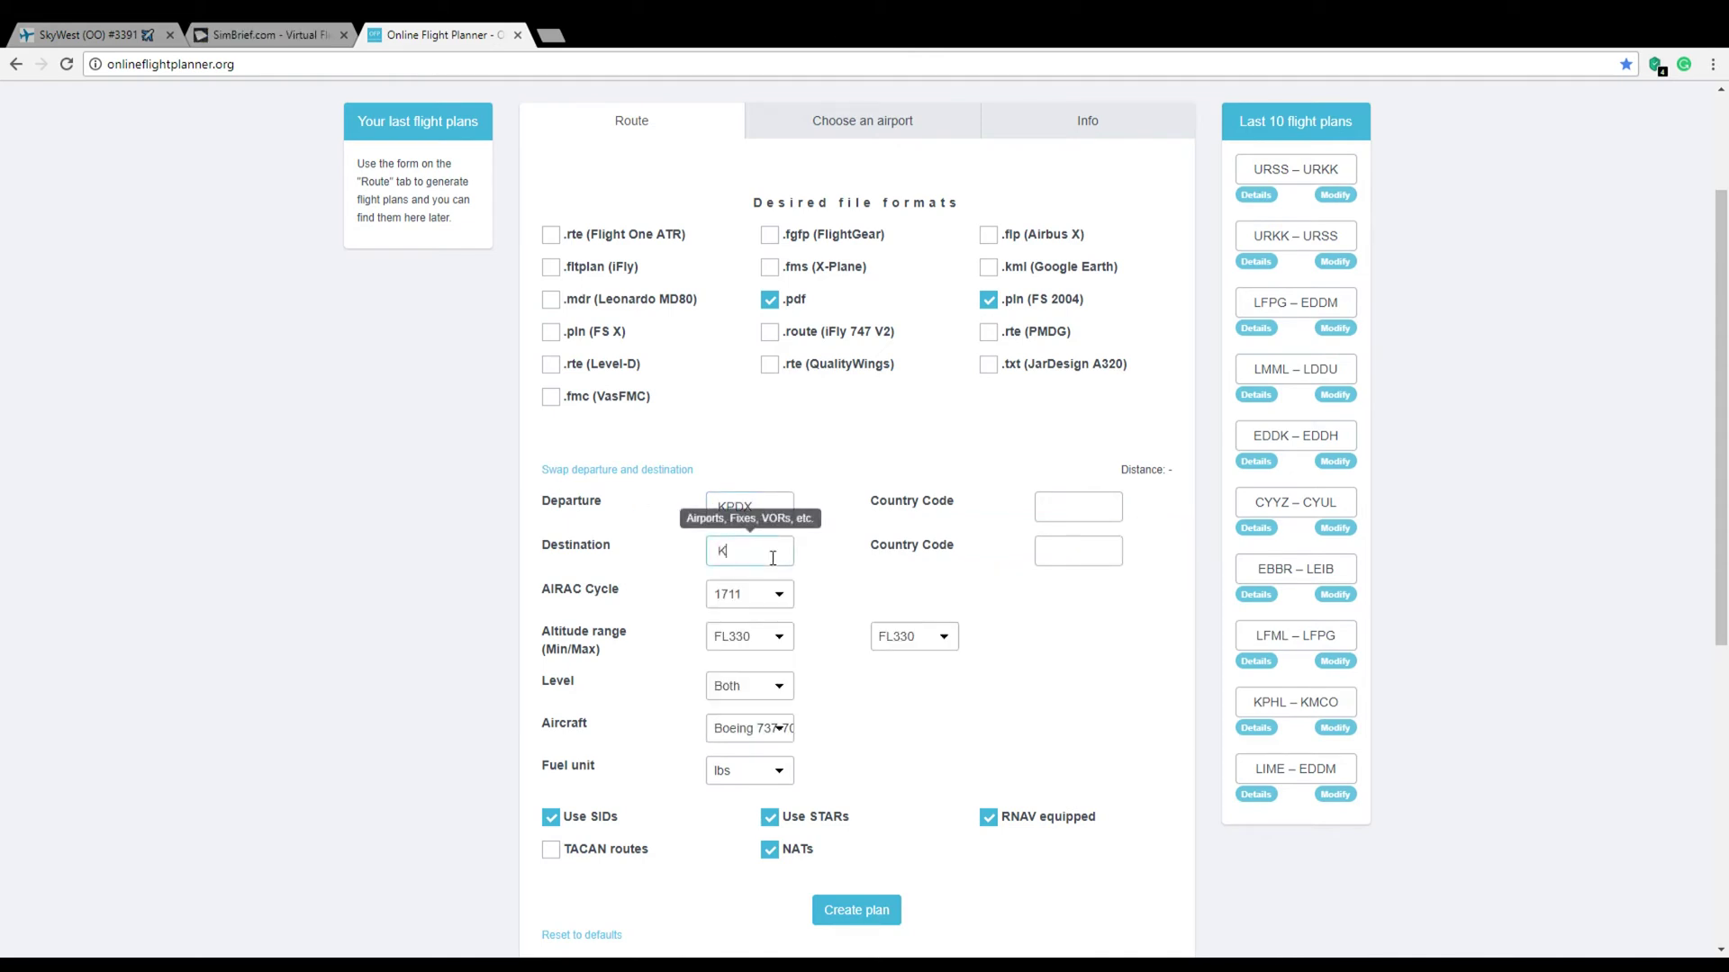
type("BLI")
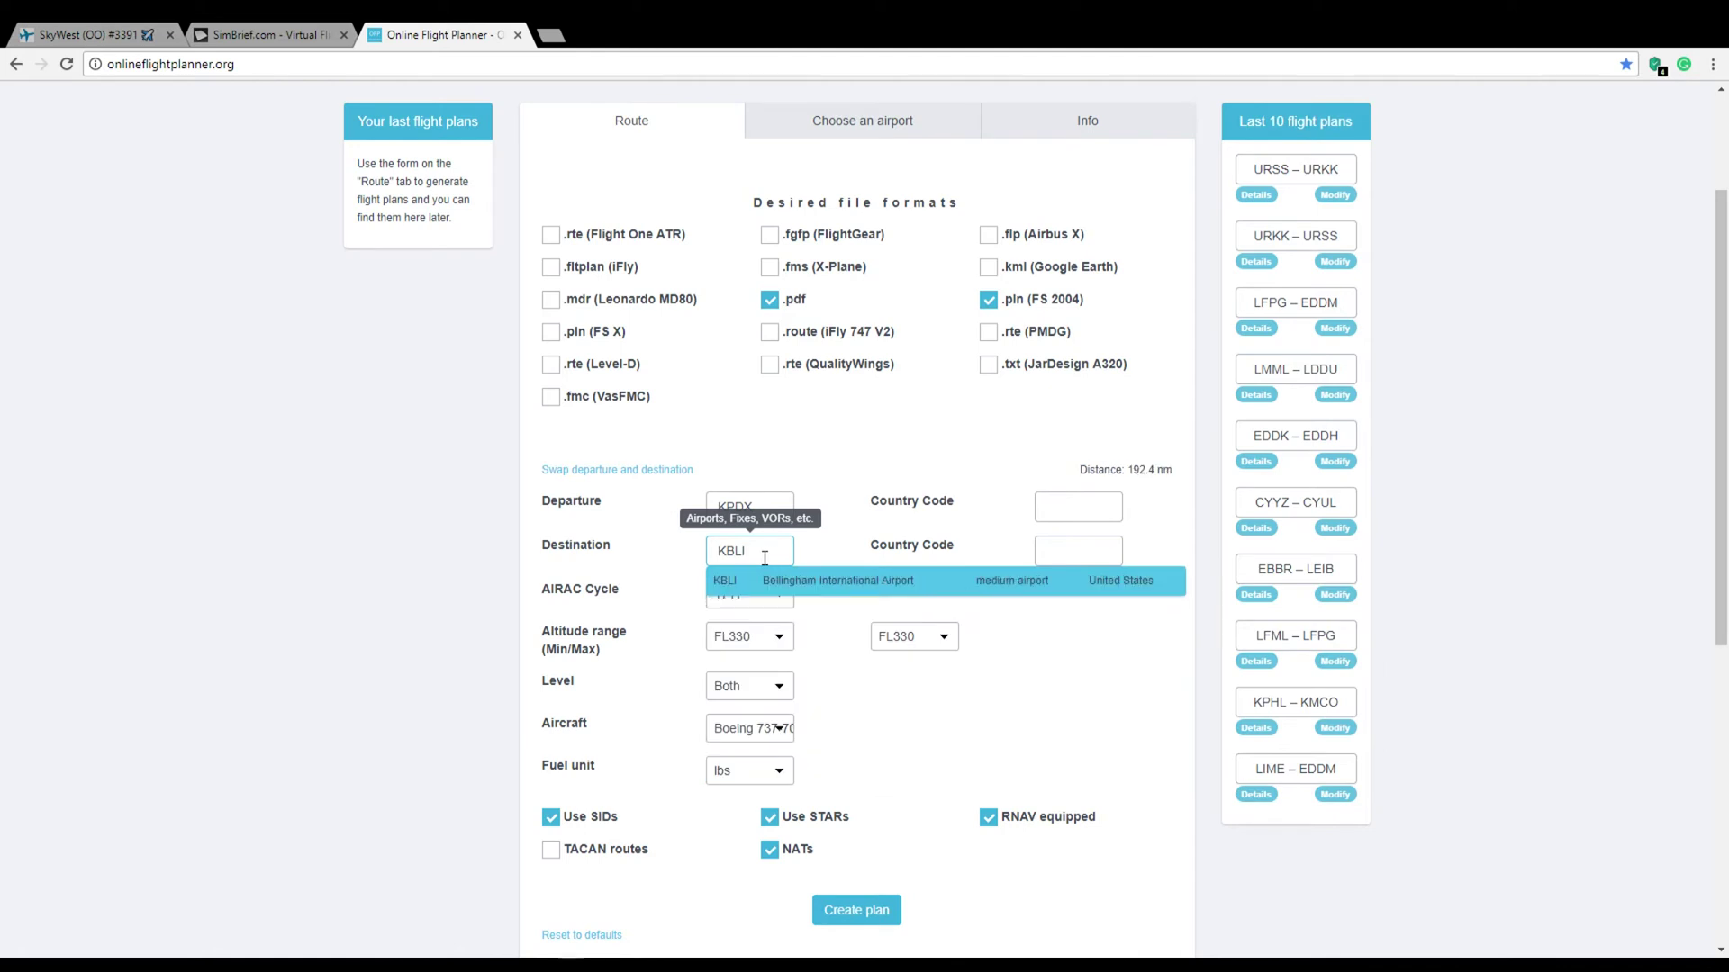
left_click(792, 581)
scroll(823, 622, "down", 3)
left_click(857, 643)
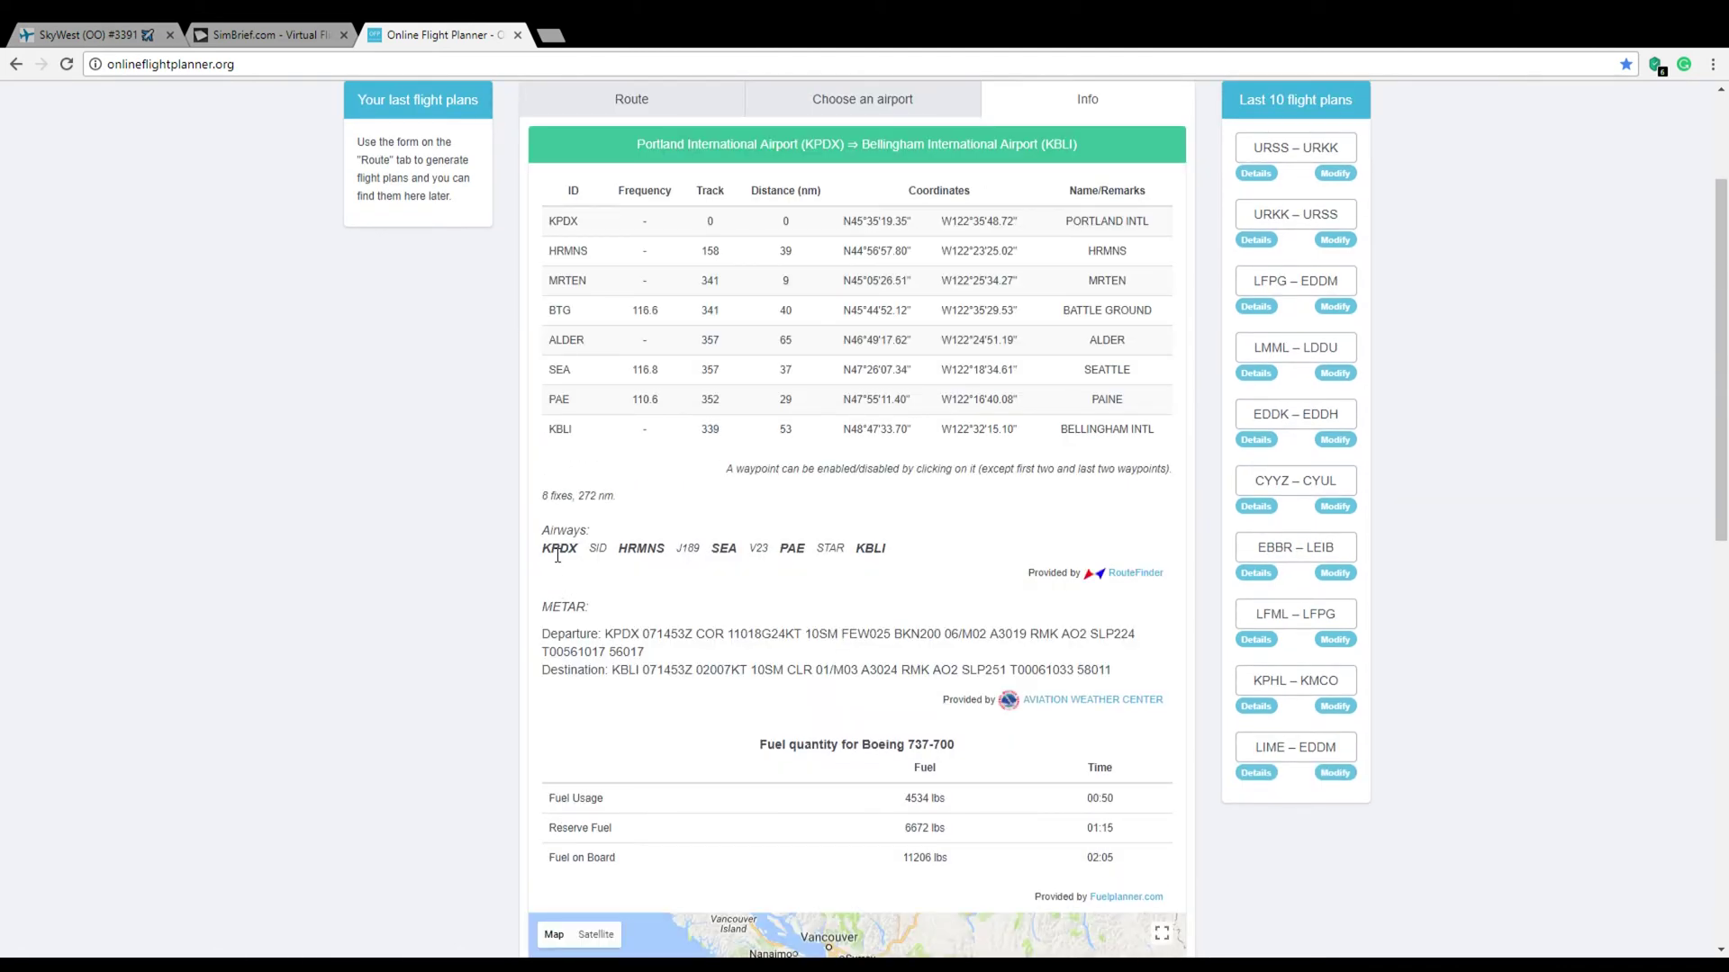
- Review the plan's KPDX–KBLI airways route from the SID through J189
left_click_drag(555, 555, 917, 566)
left_click(691, 565)
left_click_drag(553, 559, 670, 558)
left_click(580, 482)
scroll(581, 482, "down", 1)
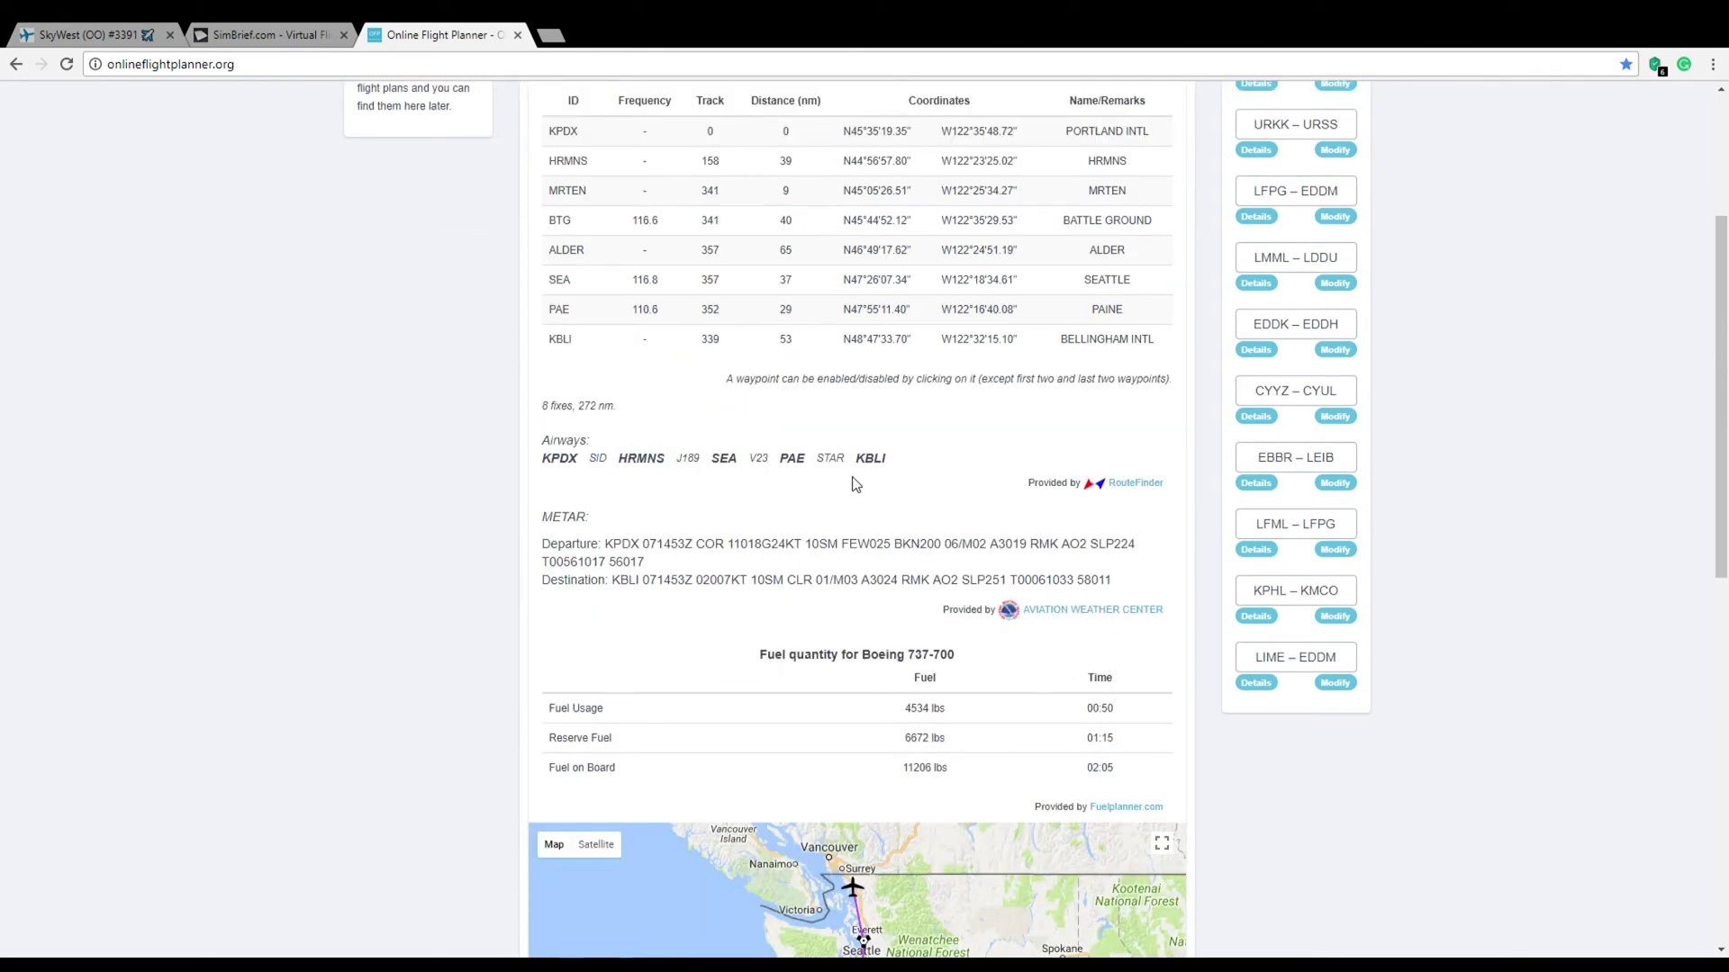
left_click_drag(597, 468, 701, 472)
left_click(708, 483)
- Check the 11206 lbs fuel on board and 8 fixes, 272 nm summary
left_click_drag(903, 768, 958, 771)
left_click(580, 497)
left_click_drag(604, 417, 625, 416)
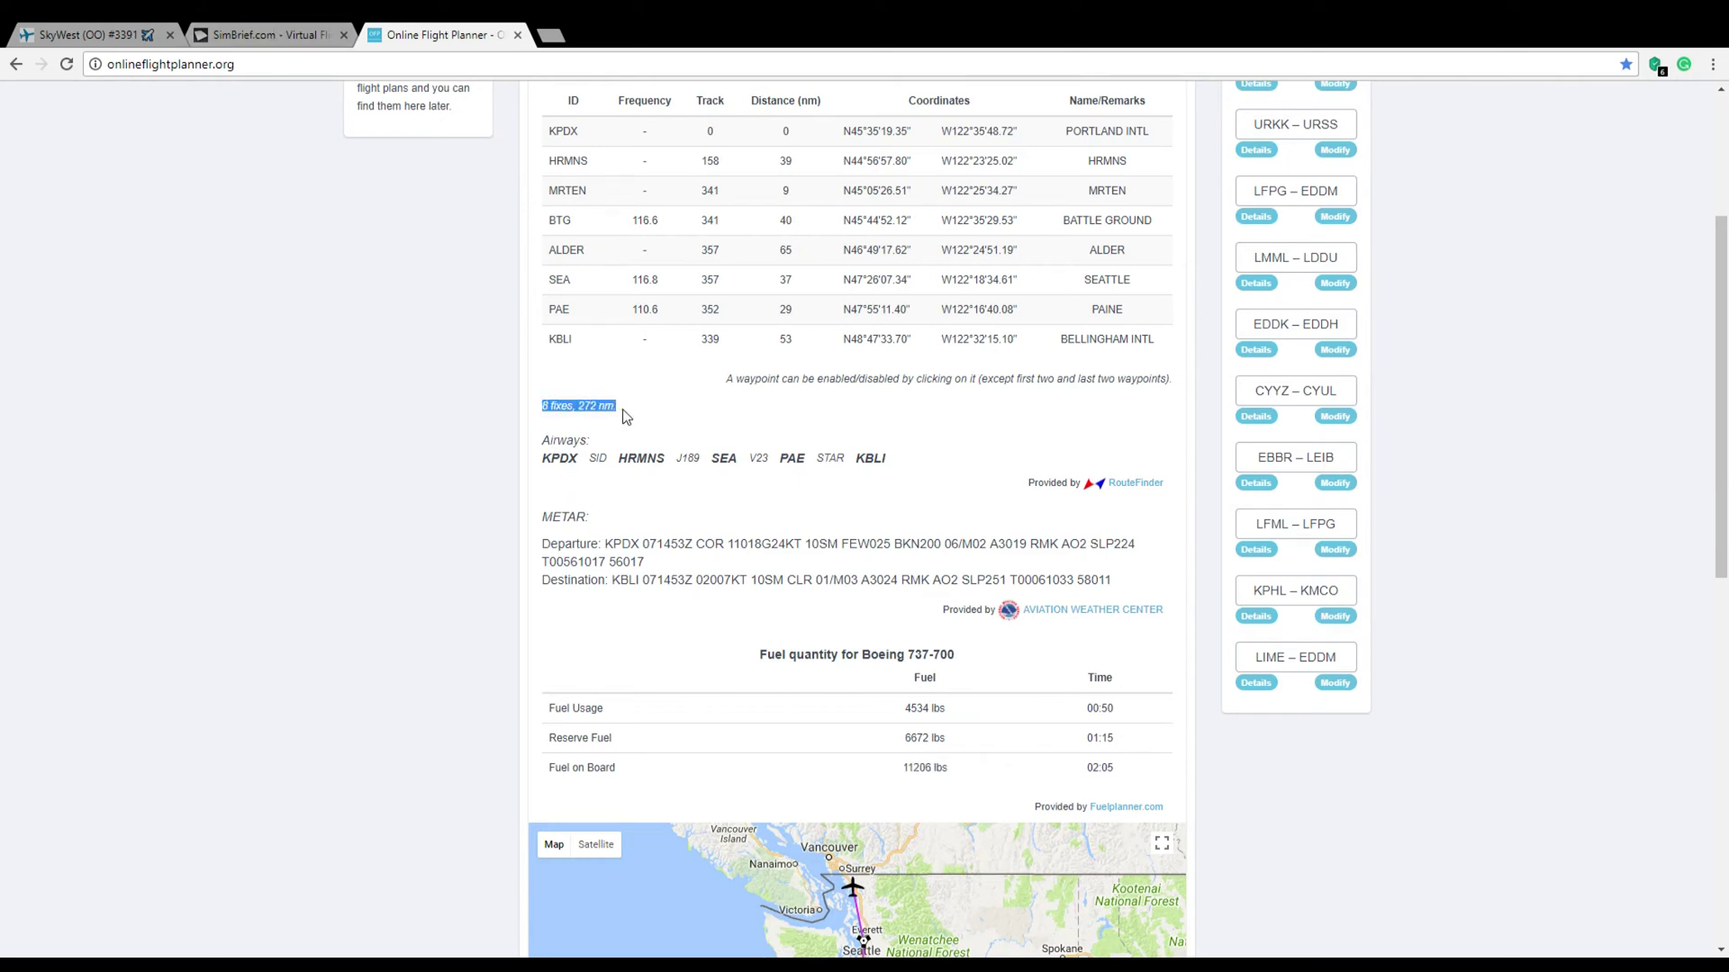
left_click(570, 426)
left_click(274, 32)
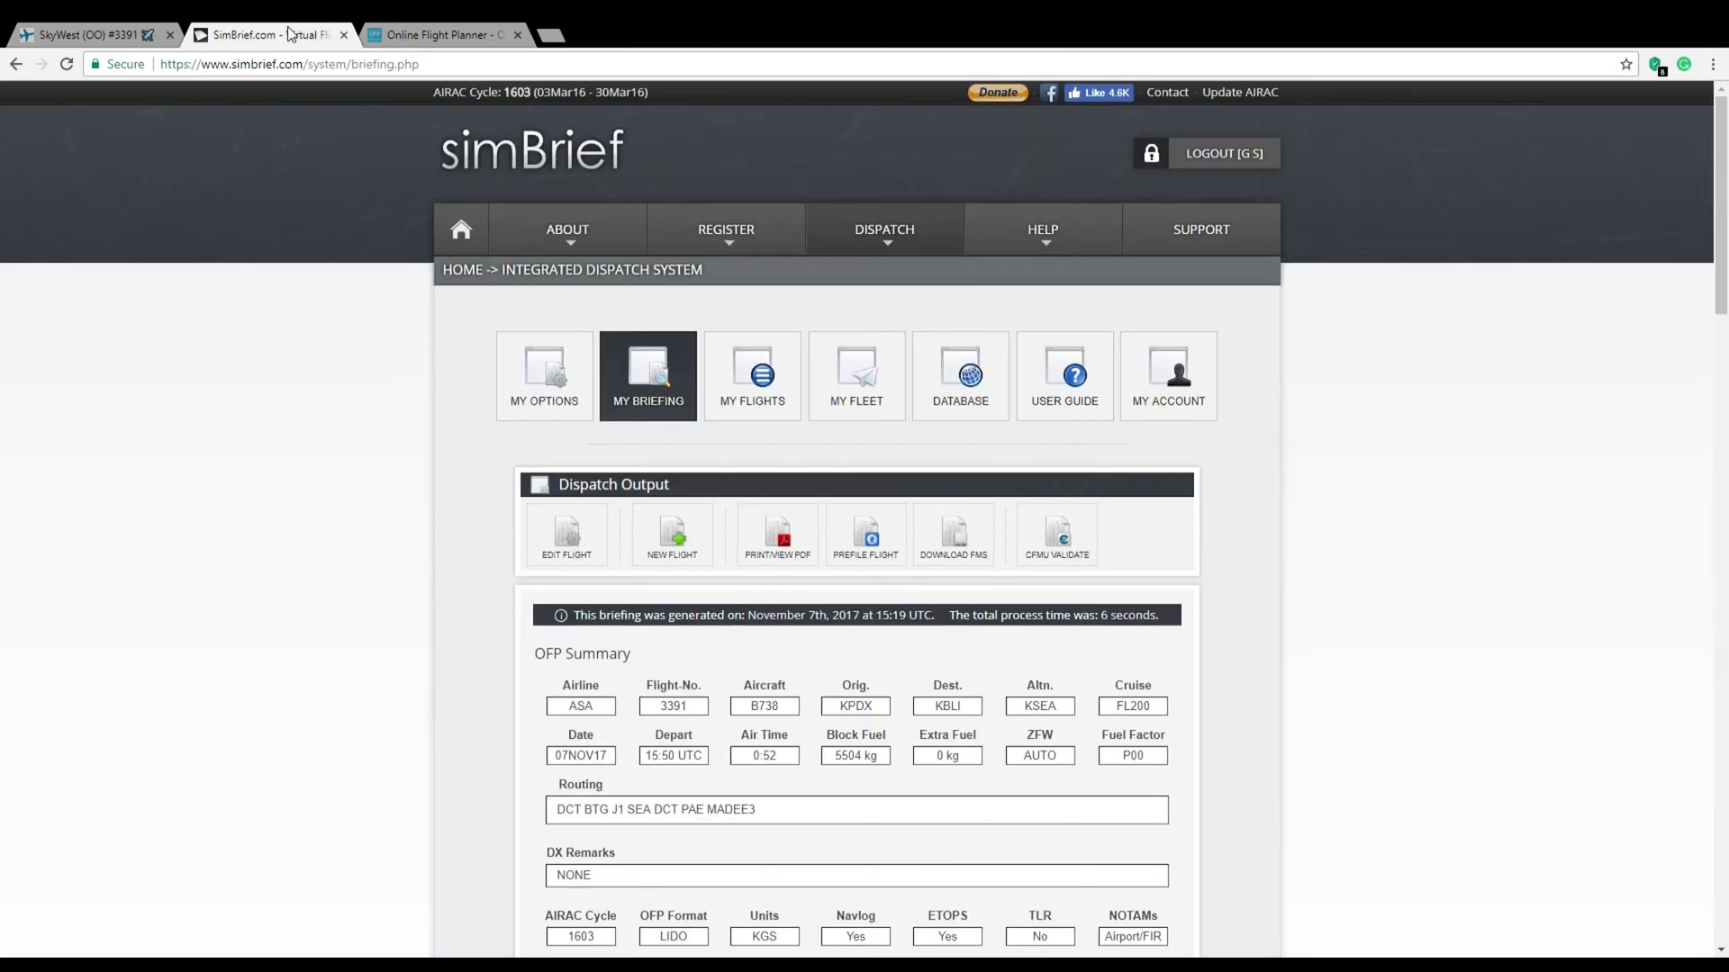
left_click(427, 32)
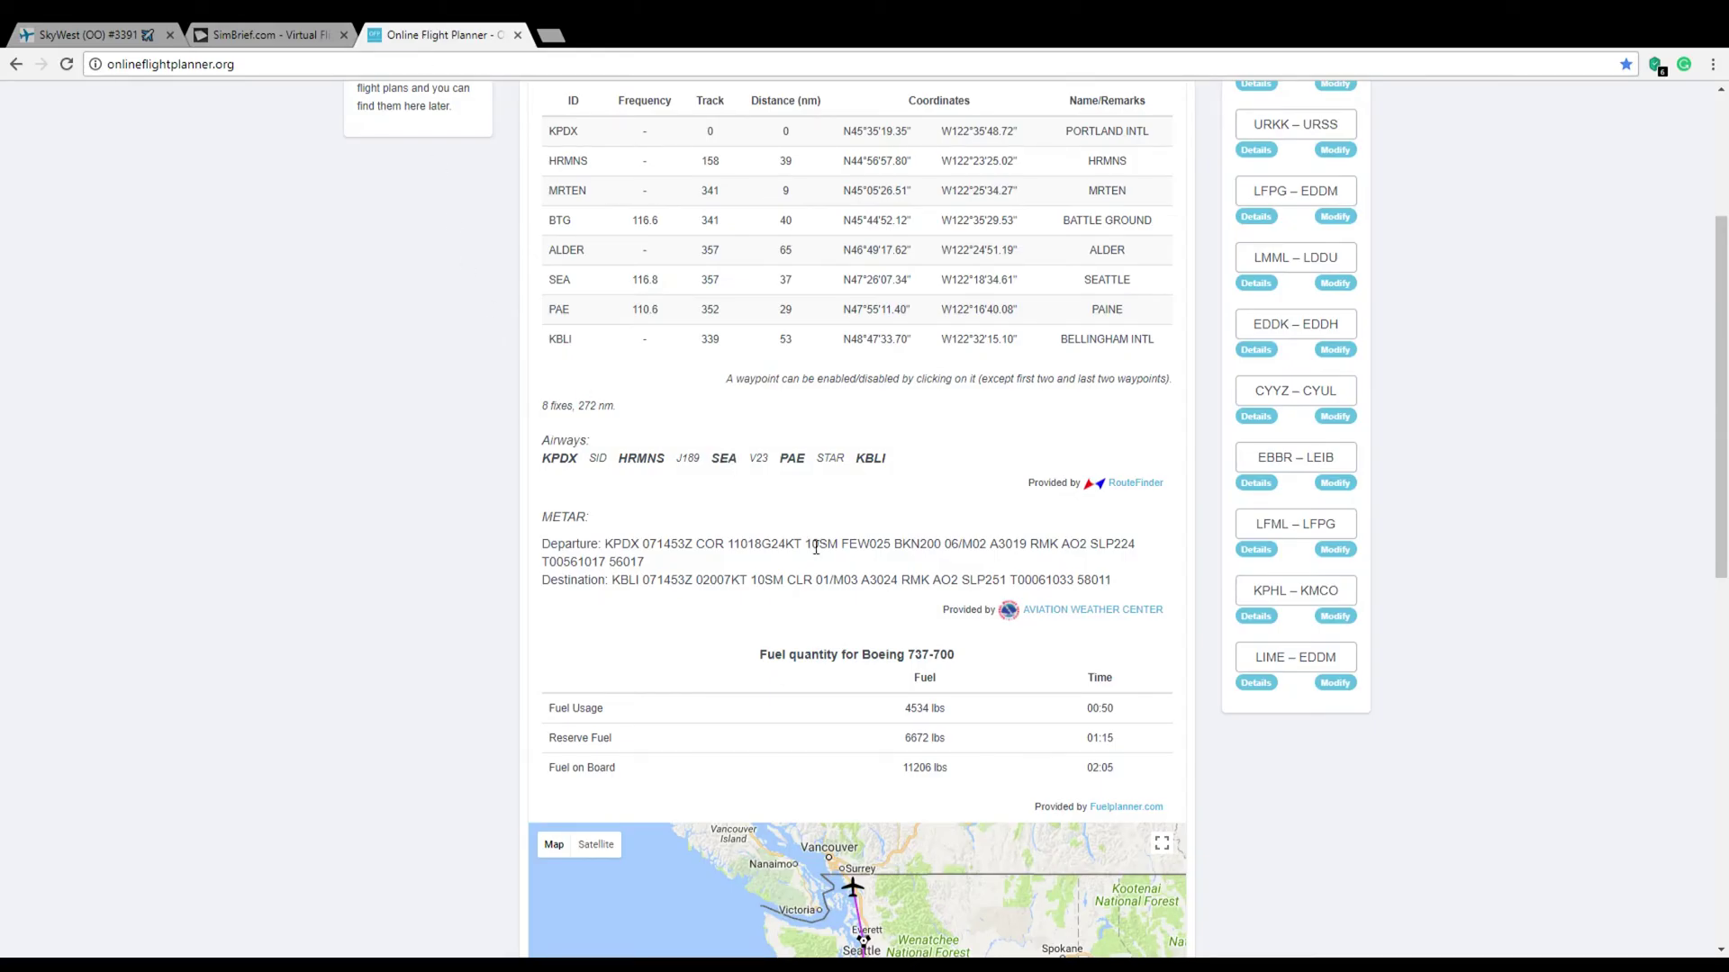
left_click(846, 512)
left_click(260, 431)
left_click(274, 32)
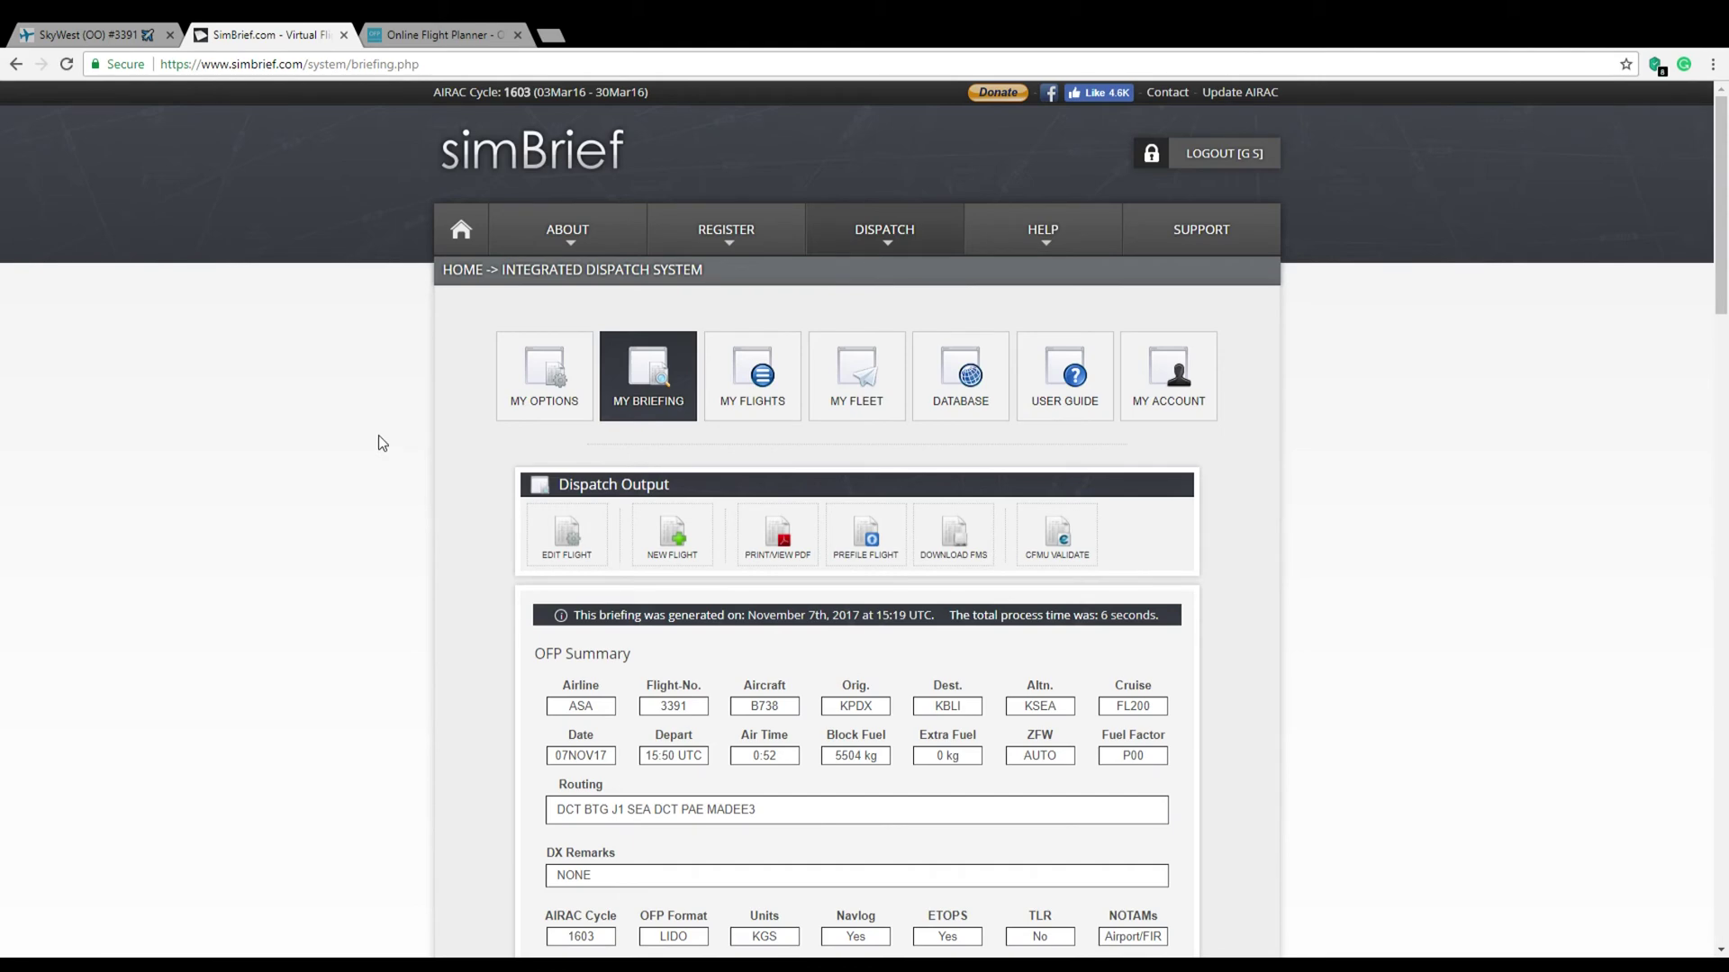
- Review the briefing's WEIGHTS section: 181 passengers, payload 18.9, fuel 5.5
scroll(382, 441, "down", 15)
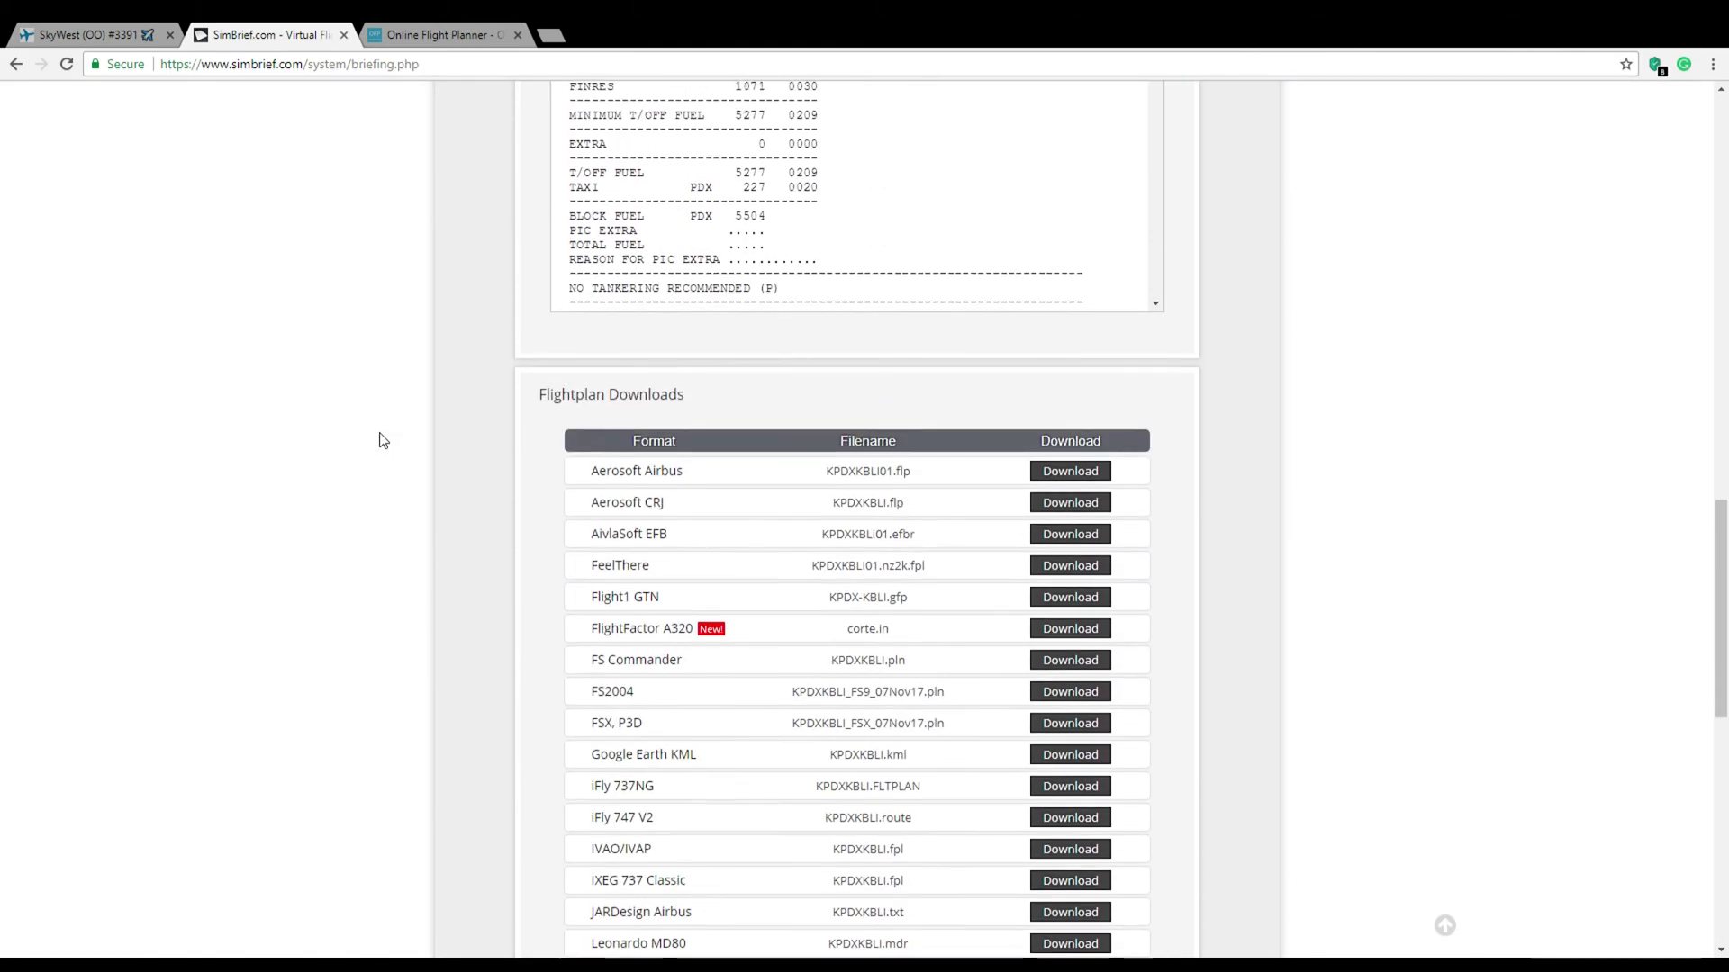
scroll(383, 441, "up", 5)
scroll(792, 500, "down", 10)
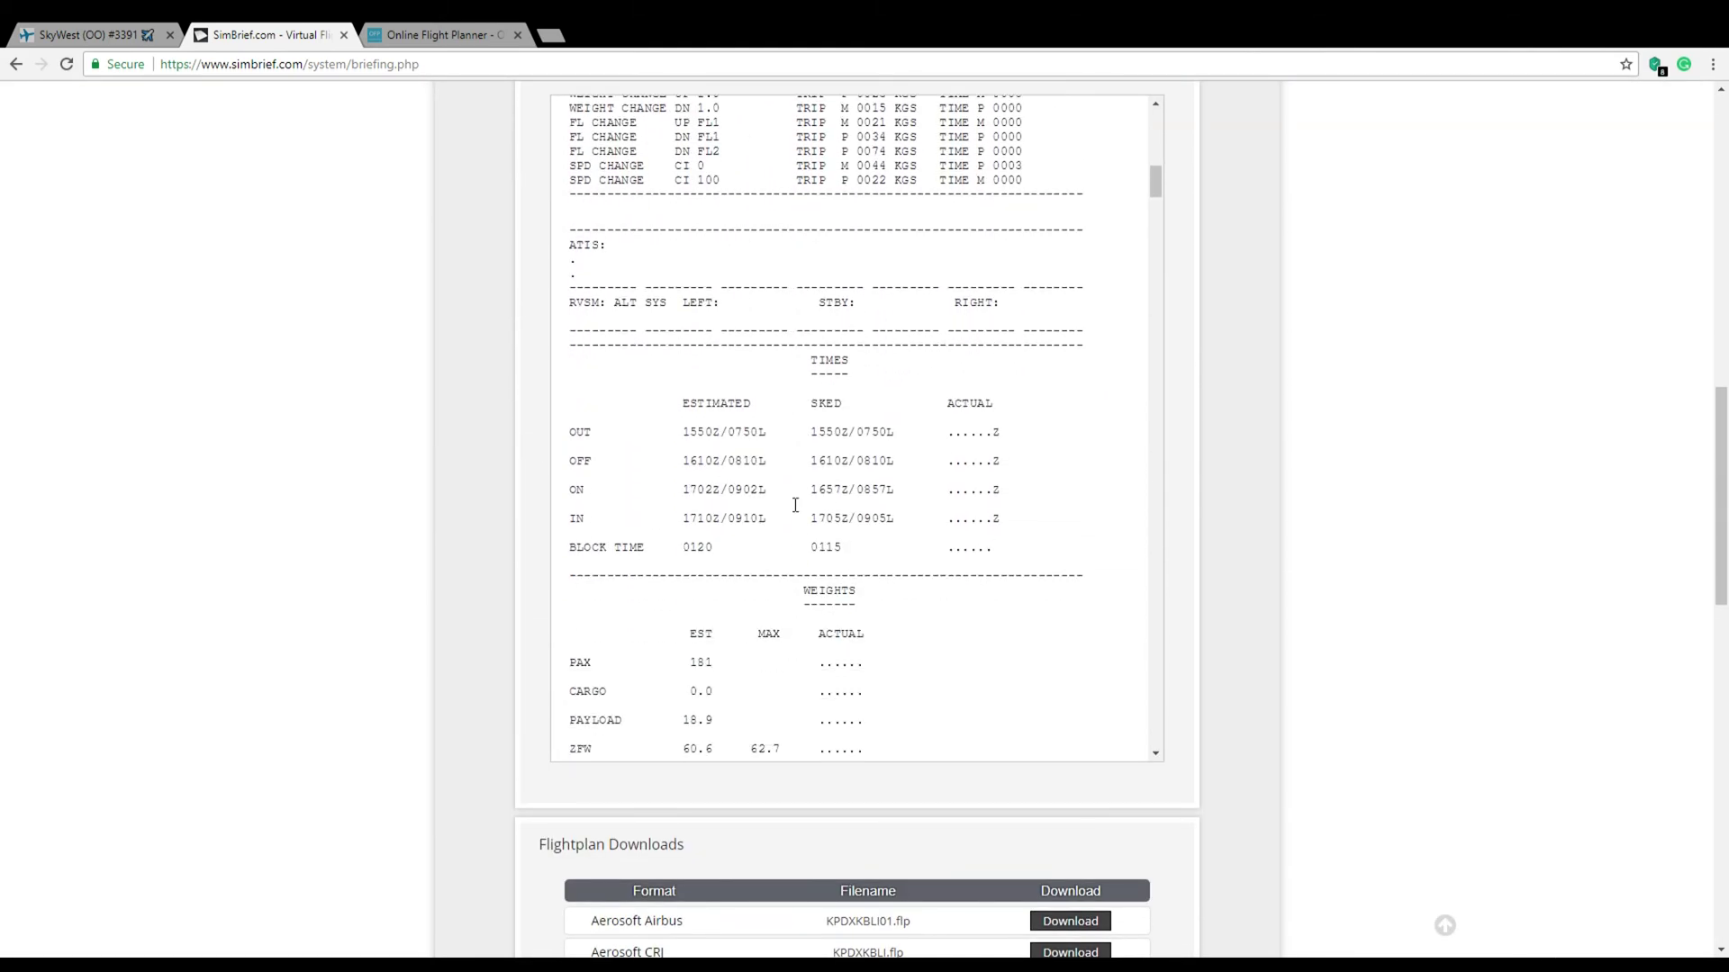
scroll(795, 505, "down", 7)
scroll(617, 389, "up", 3)
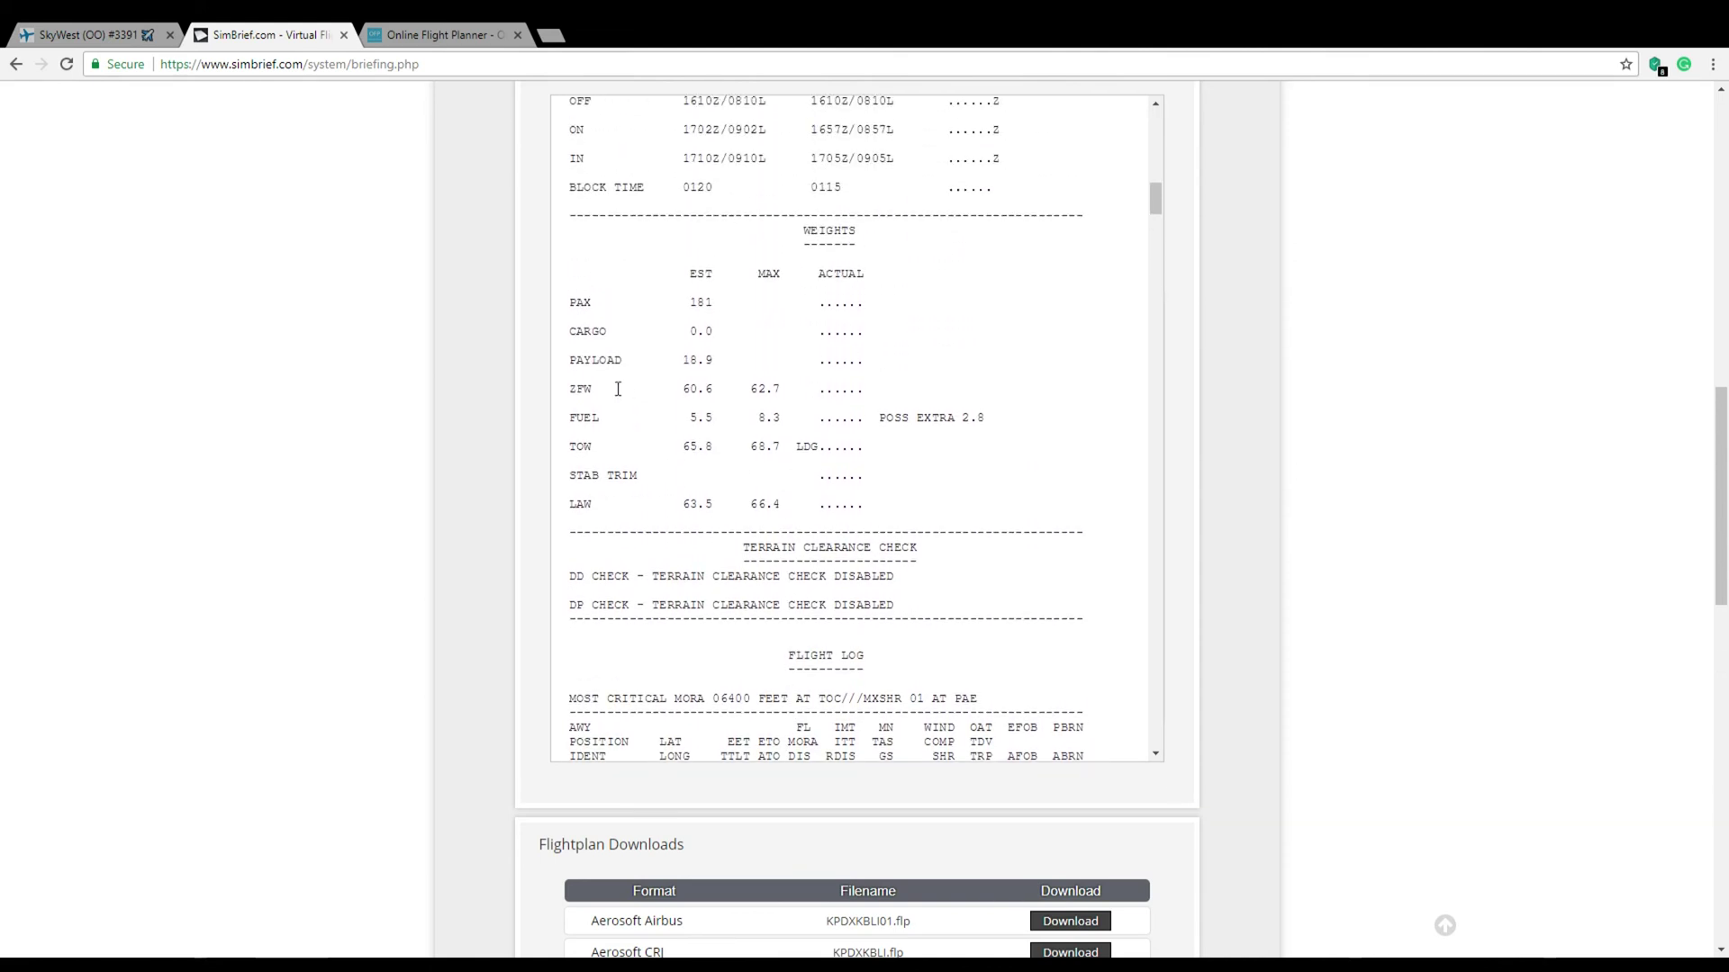
left_click_drag(799, 232, 1035, 509)
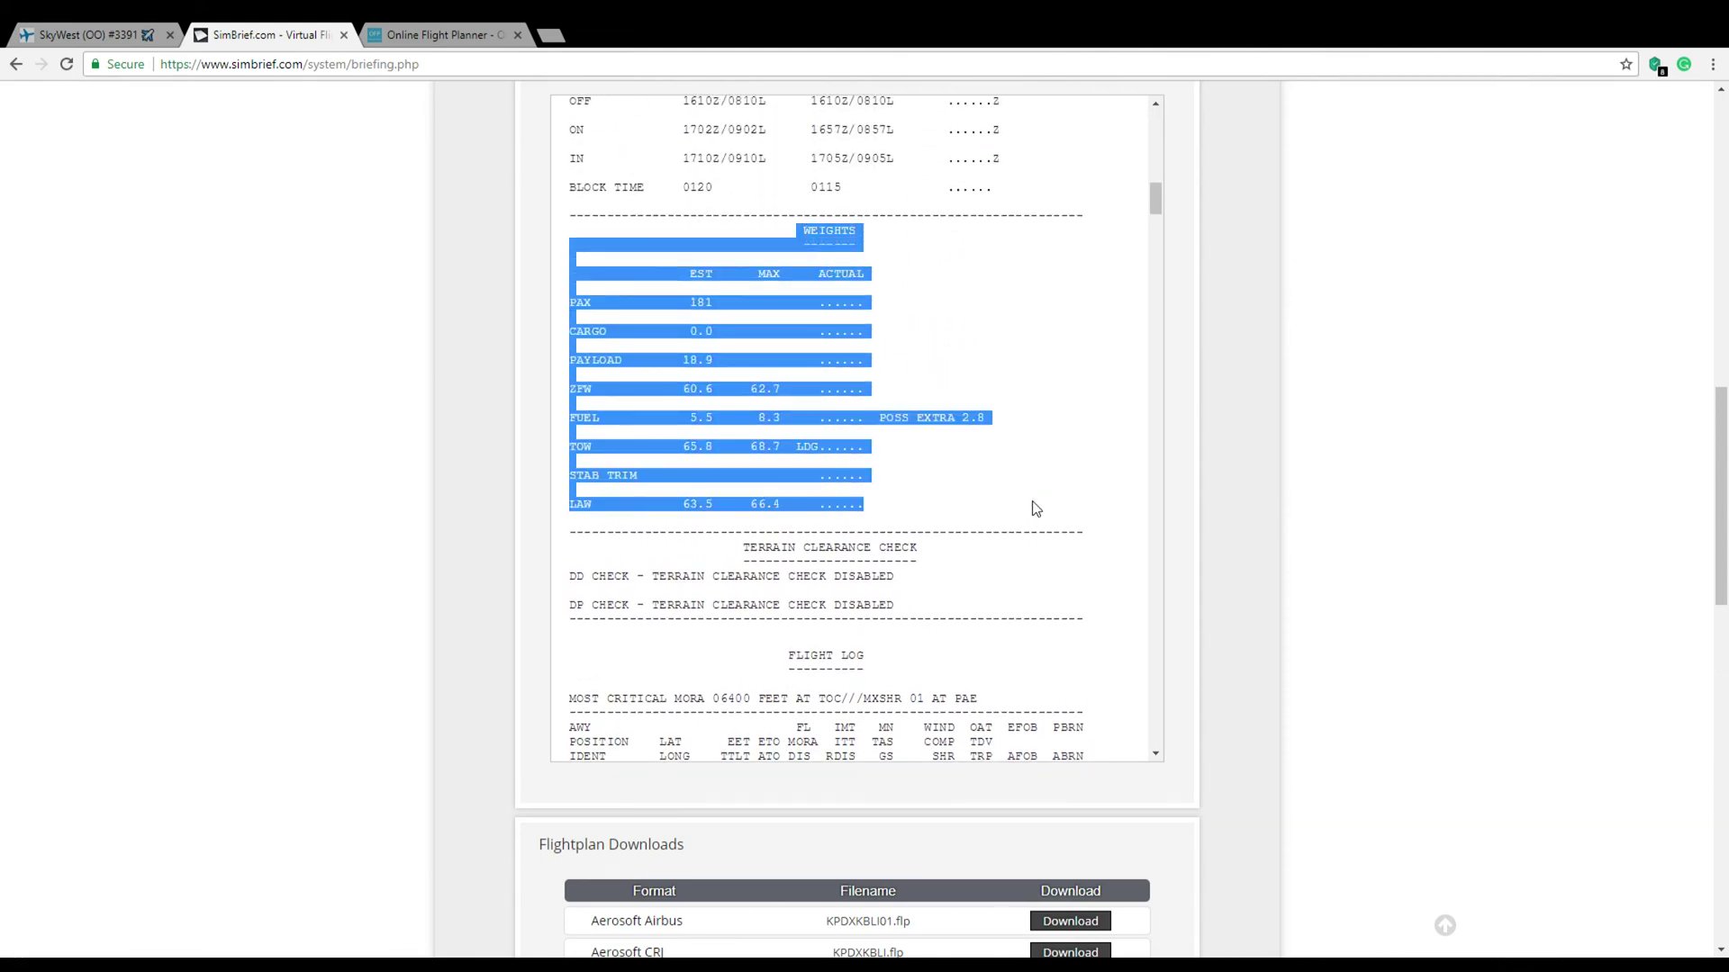
left_click(327, 353)
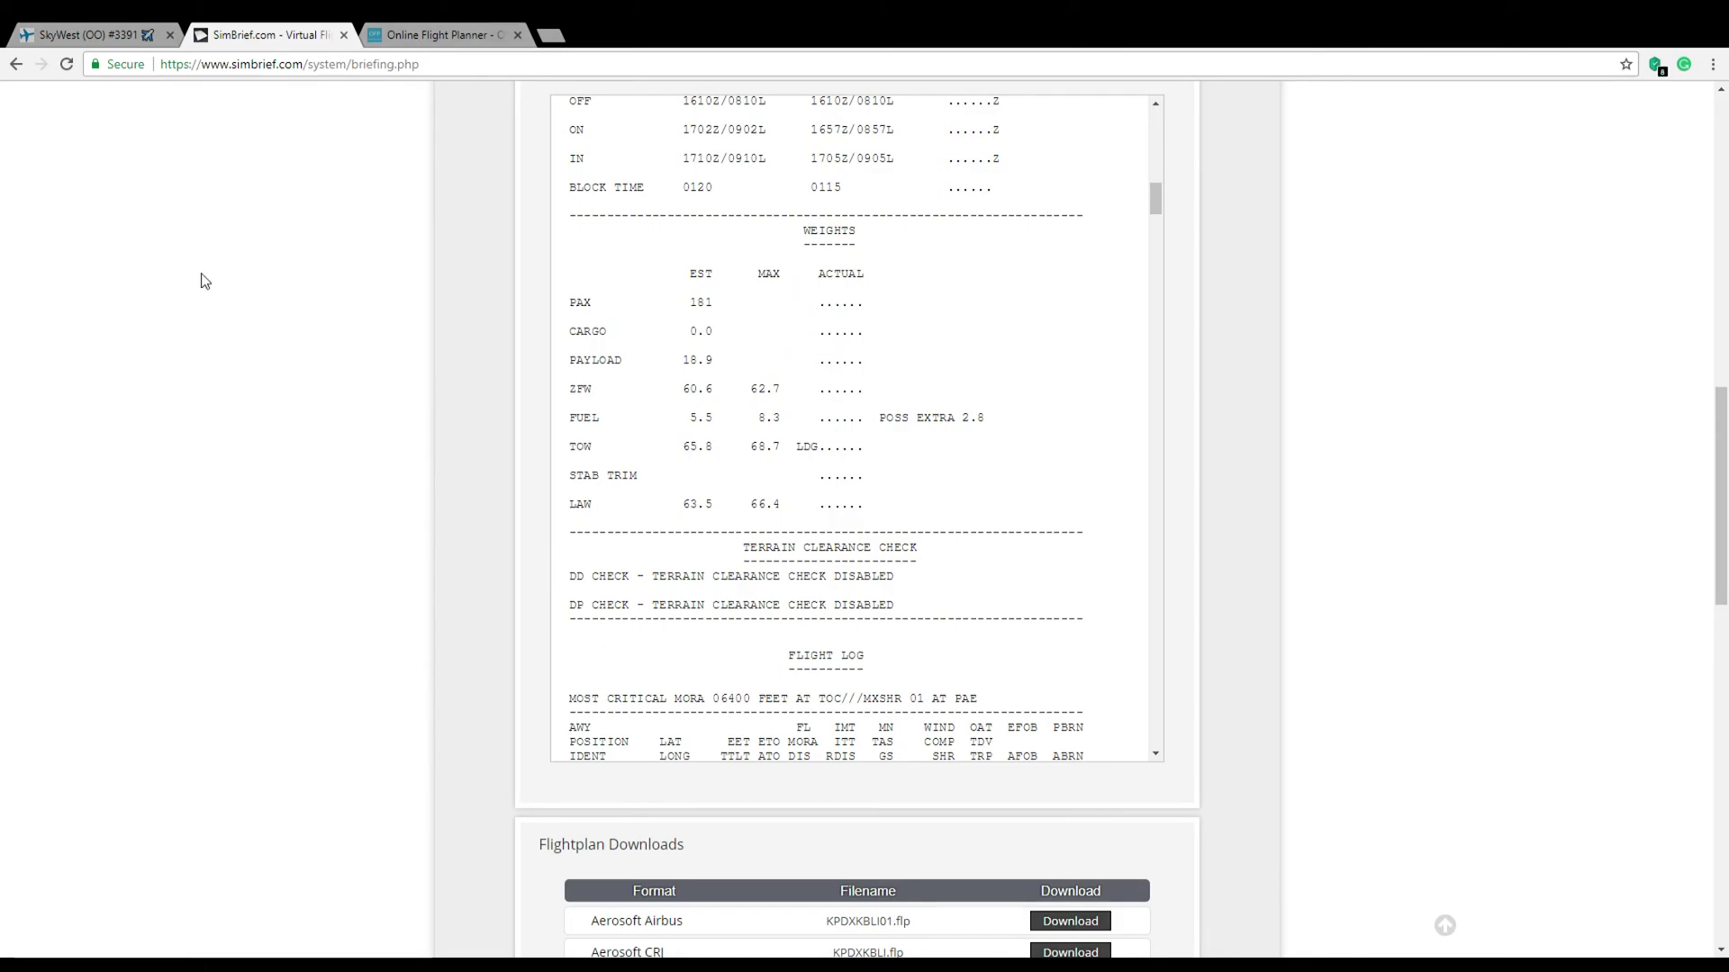
scroll(367, 498, "up", 12)
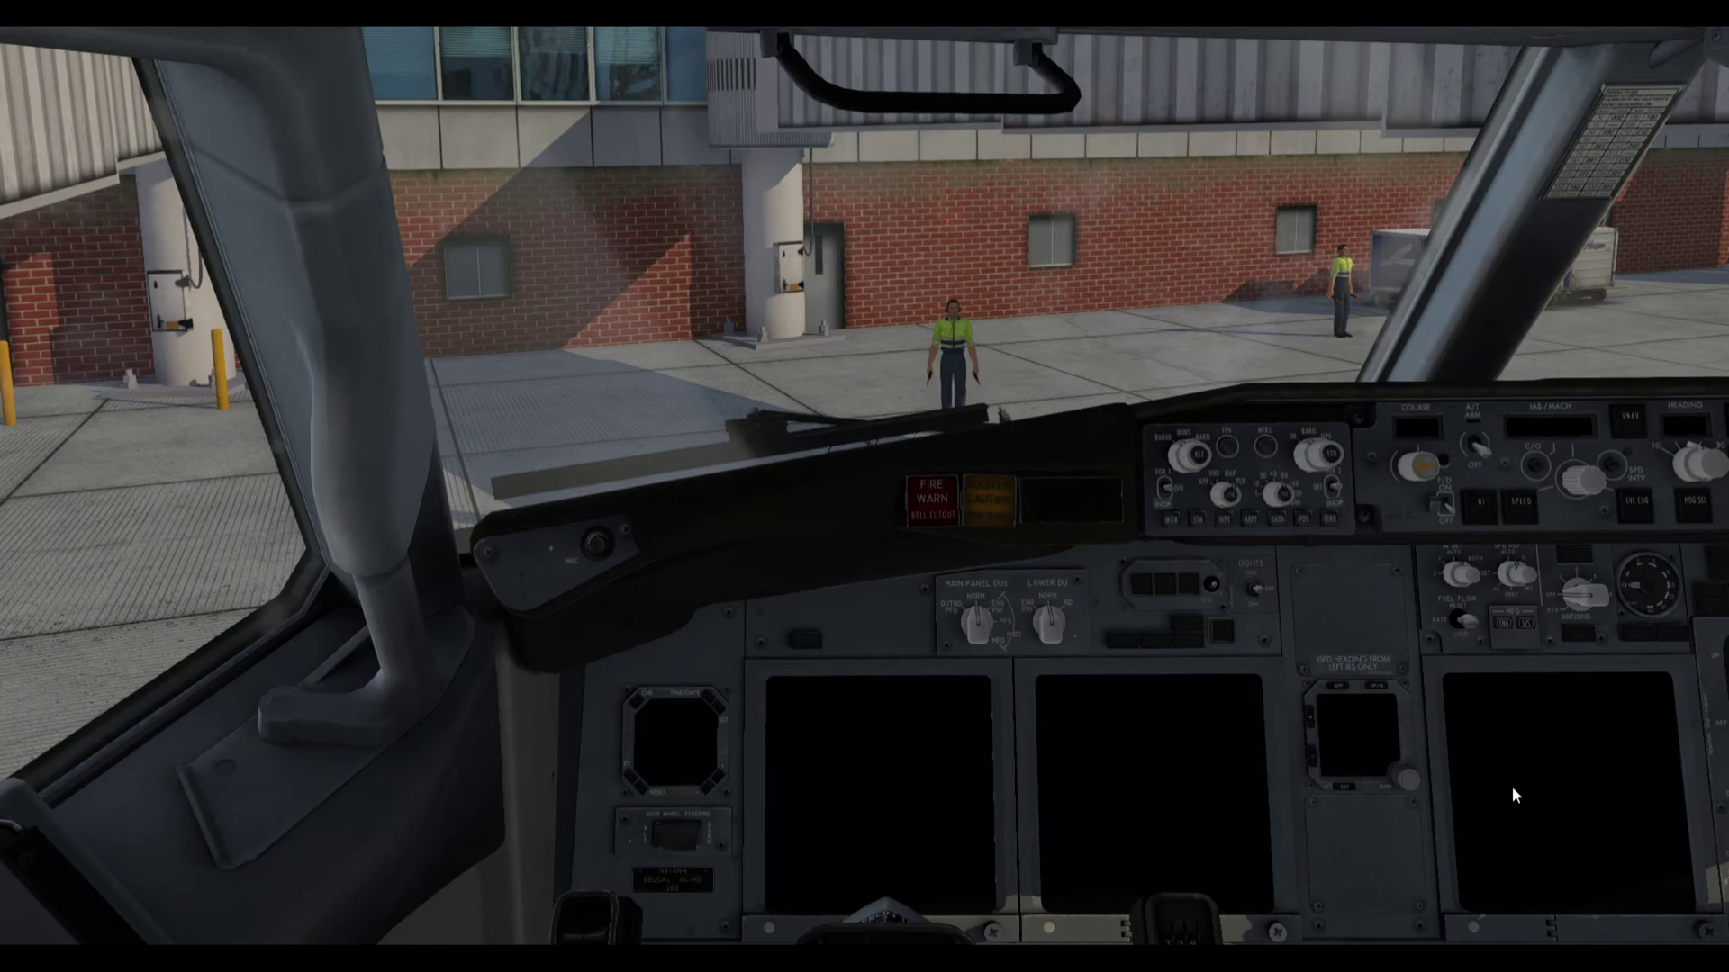
- Look around the cockpit: overhead panel, side window, main panel and throttles
left_click_drag(1251, 739, 1201, 781)
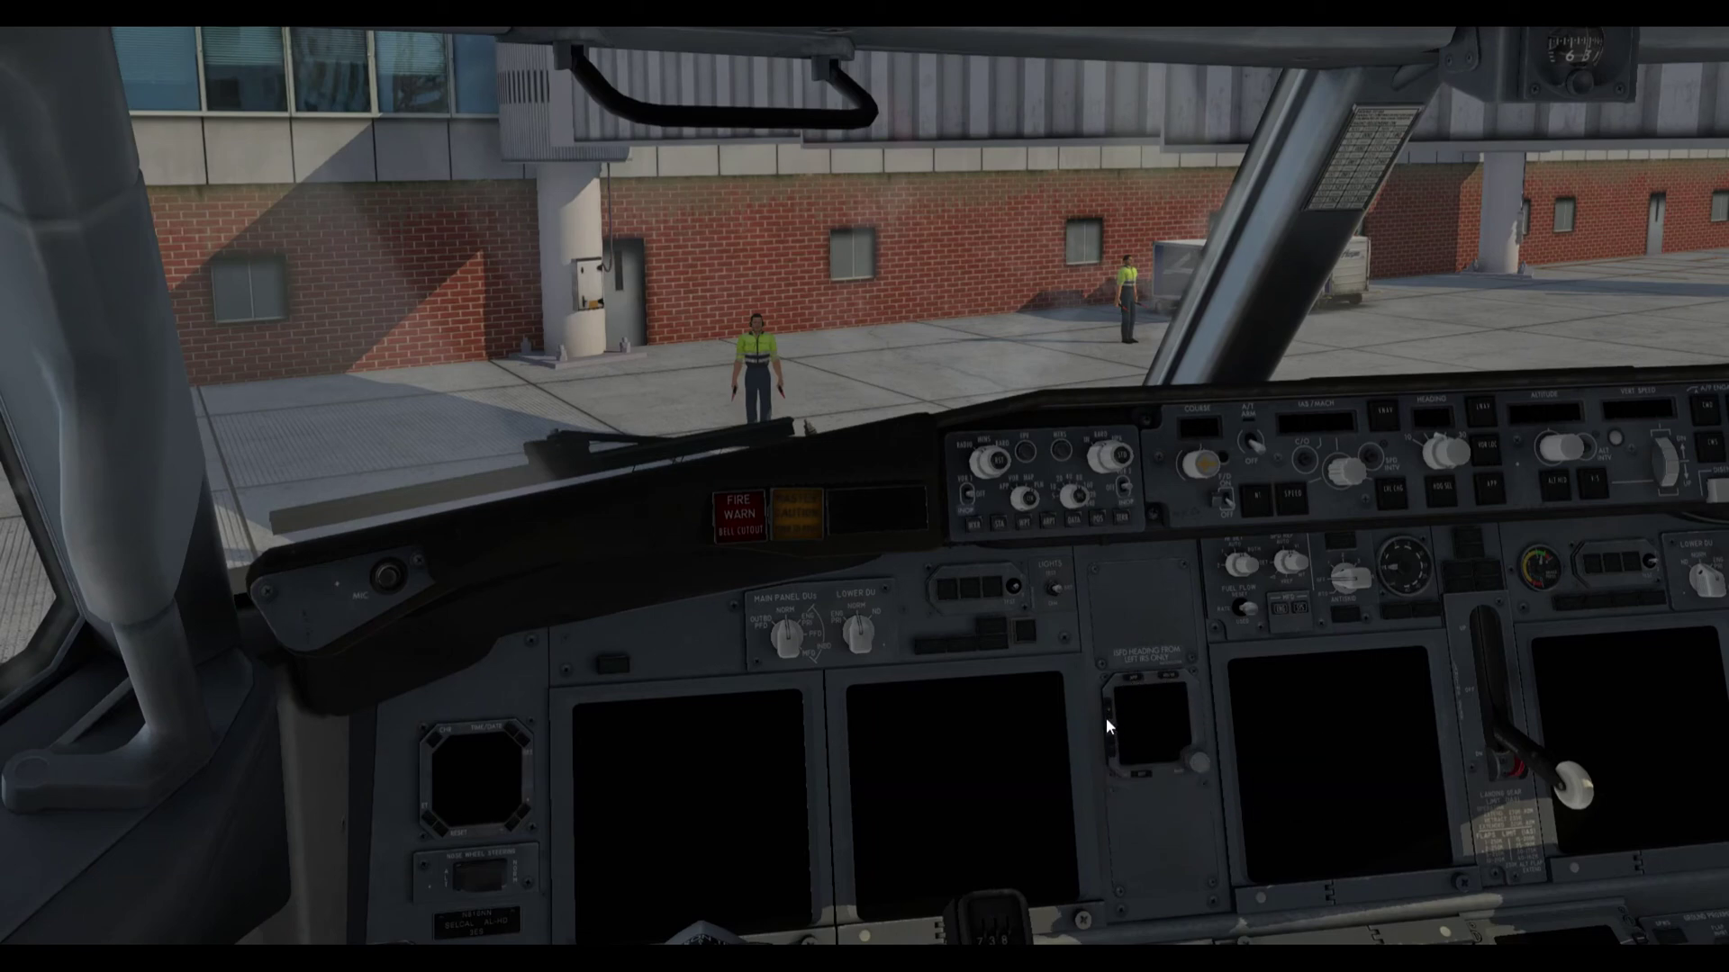
left_click_drag(1105, 716, 1052, 721)
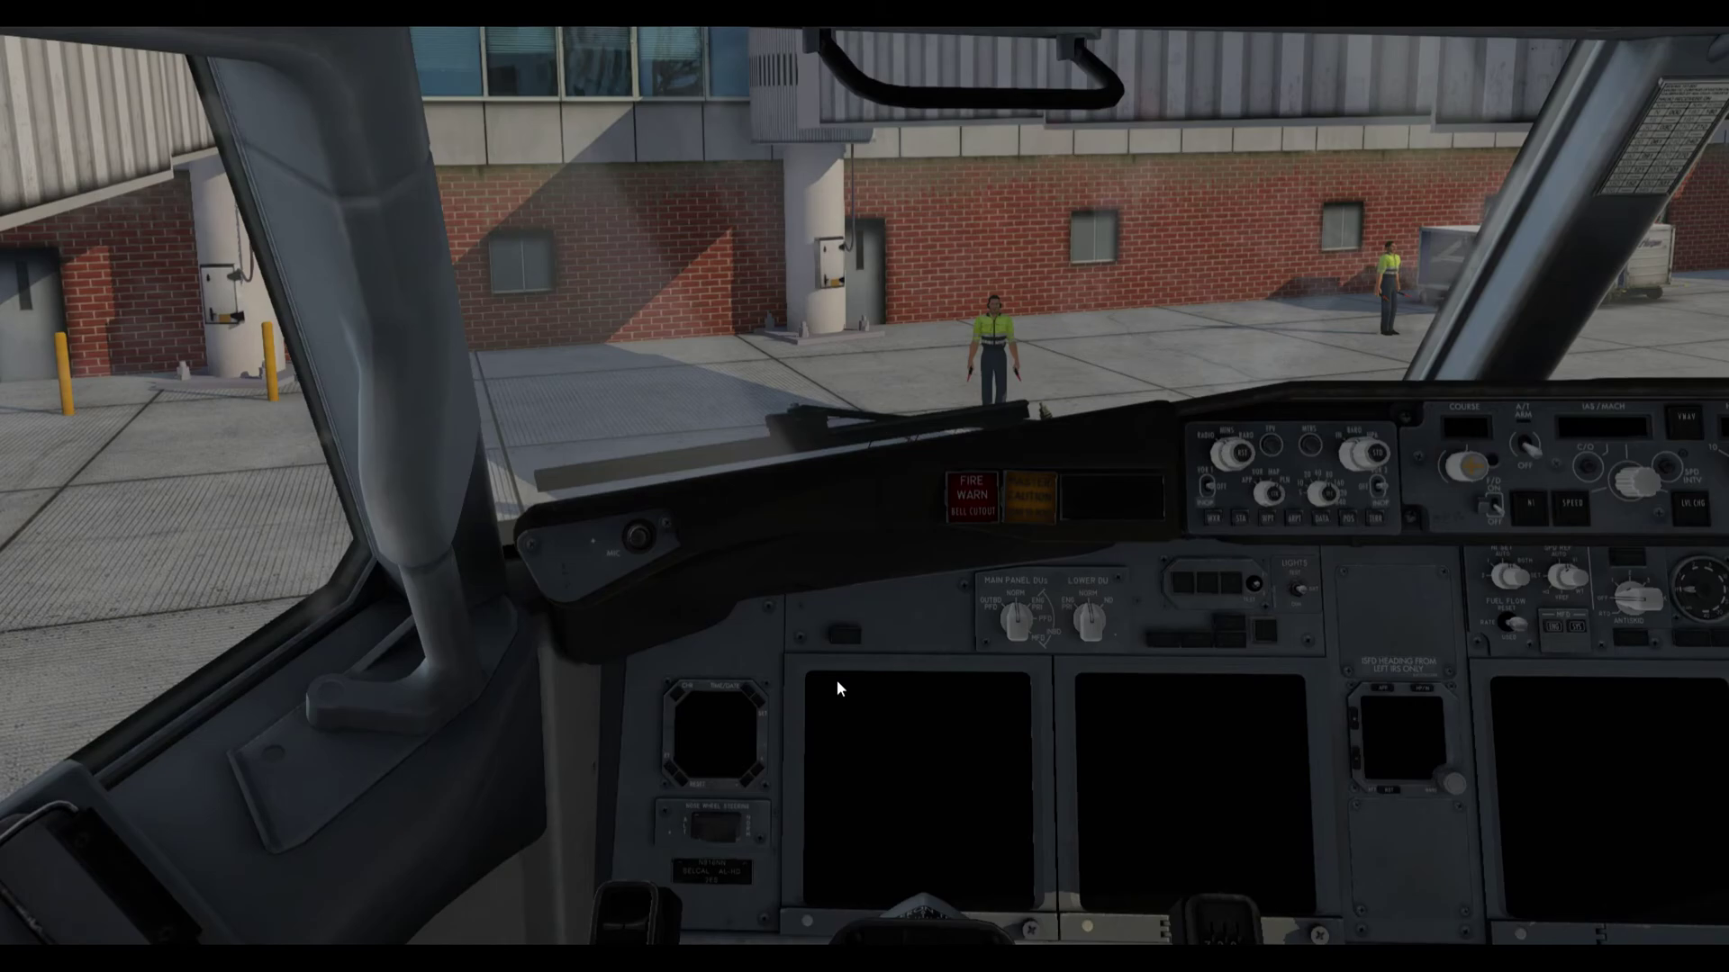
left_click_drag(762, 484, 911, 681)
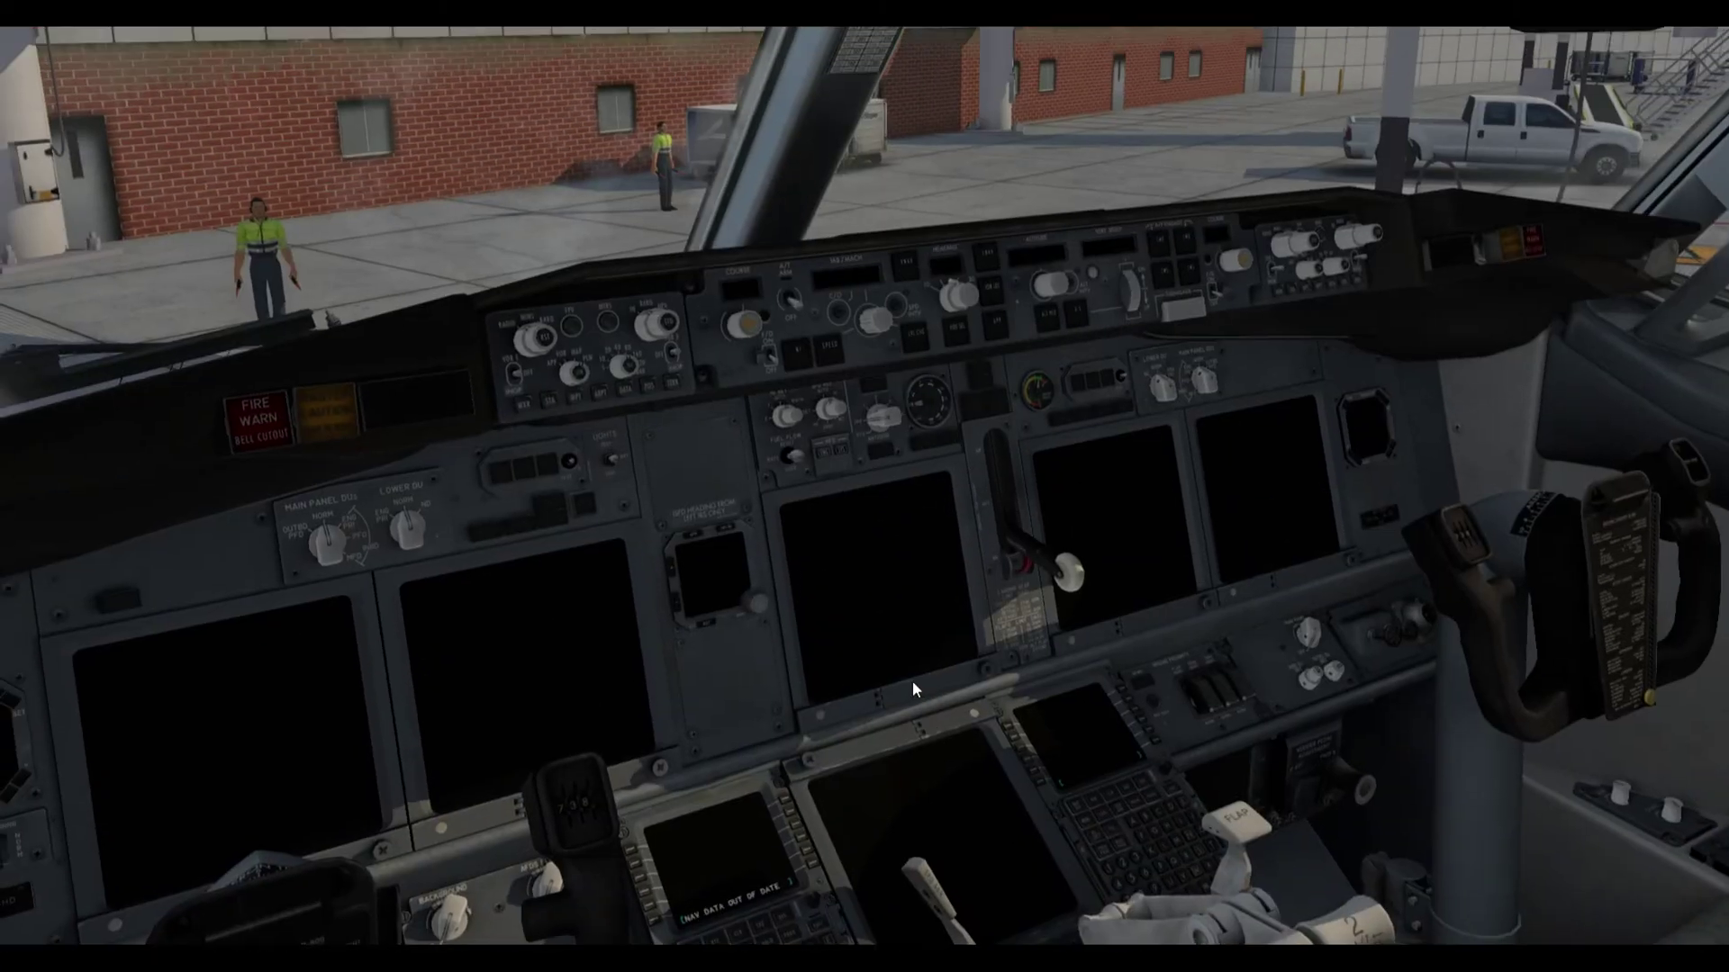
left_click_drag(911, 579, 1009, 720)
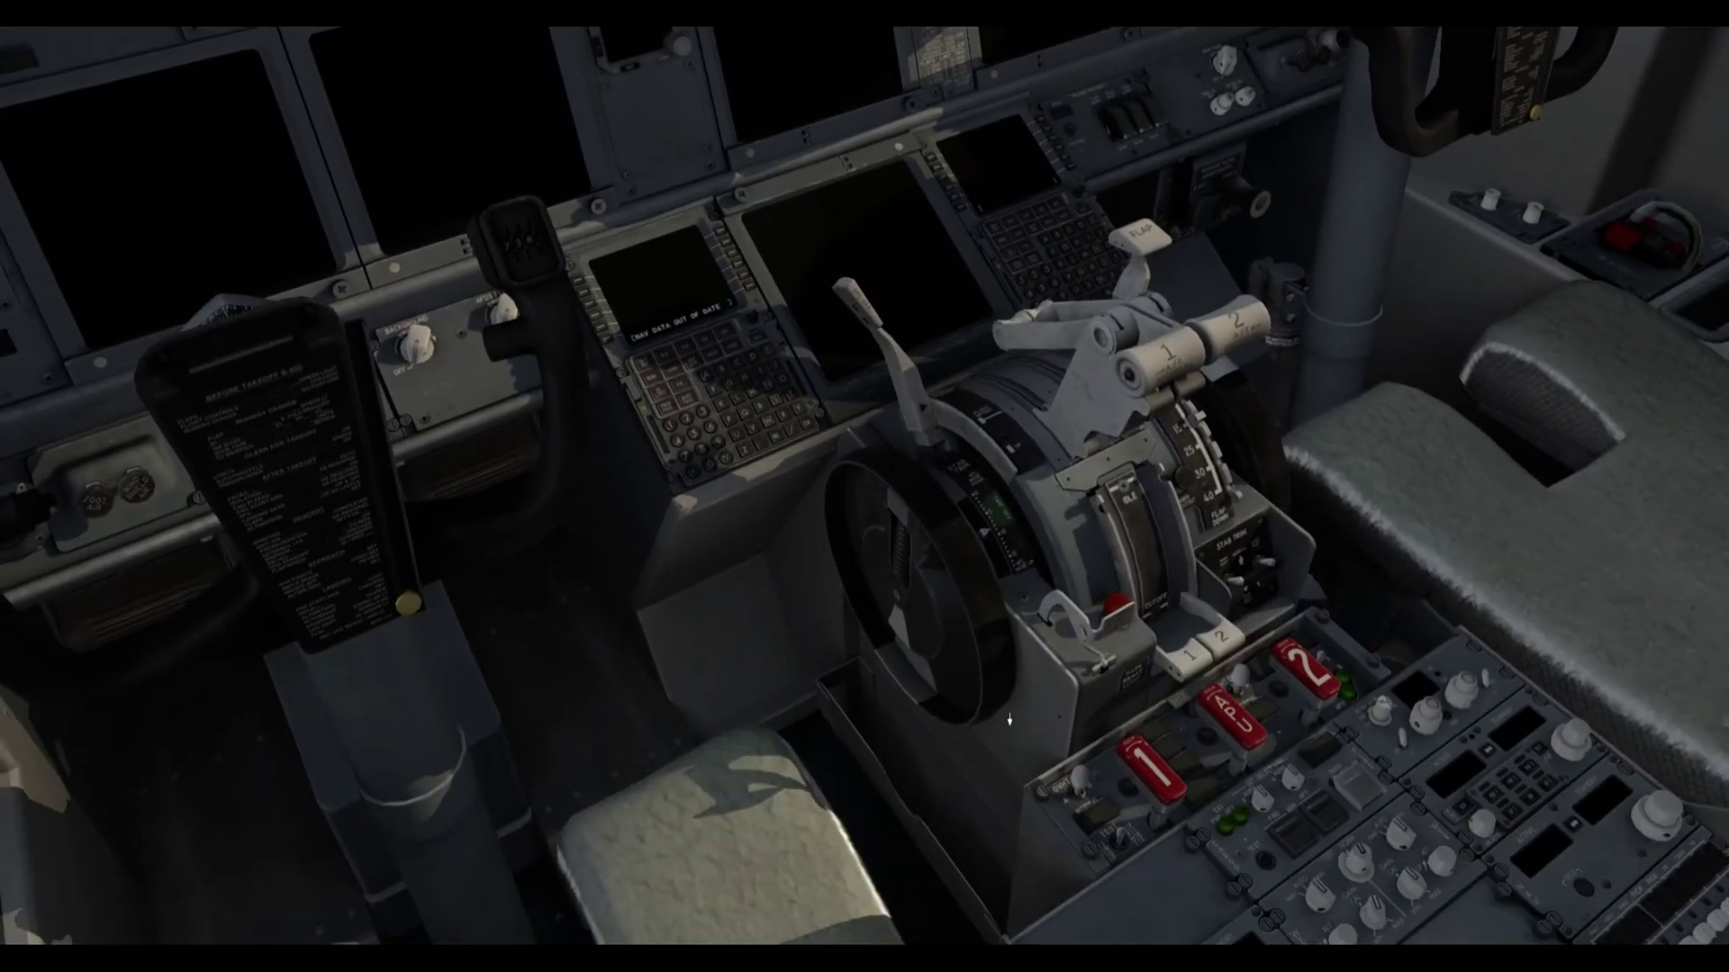
left_click_drag(1120, 645, 1078, 421)
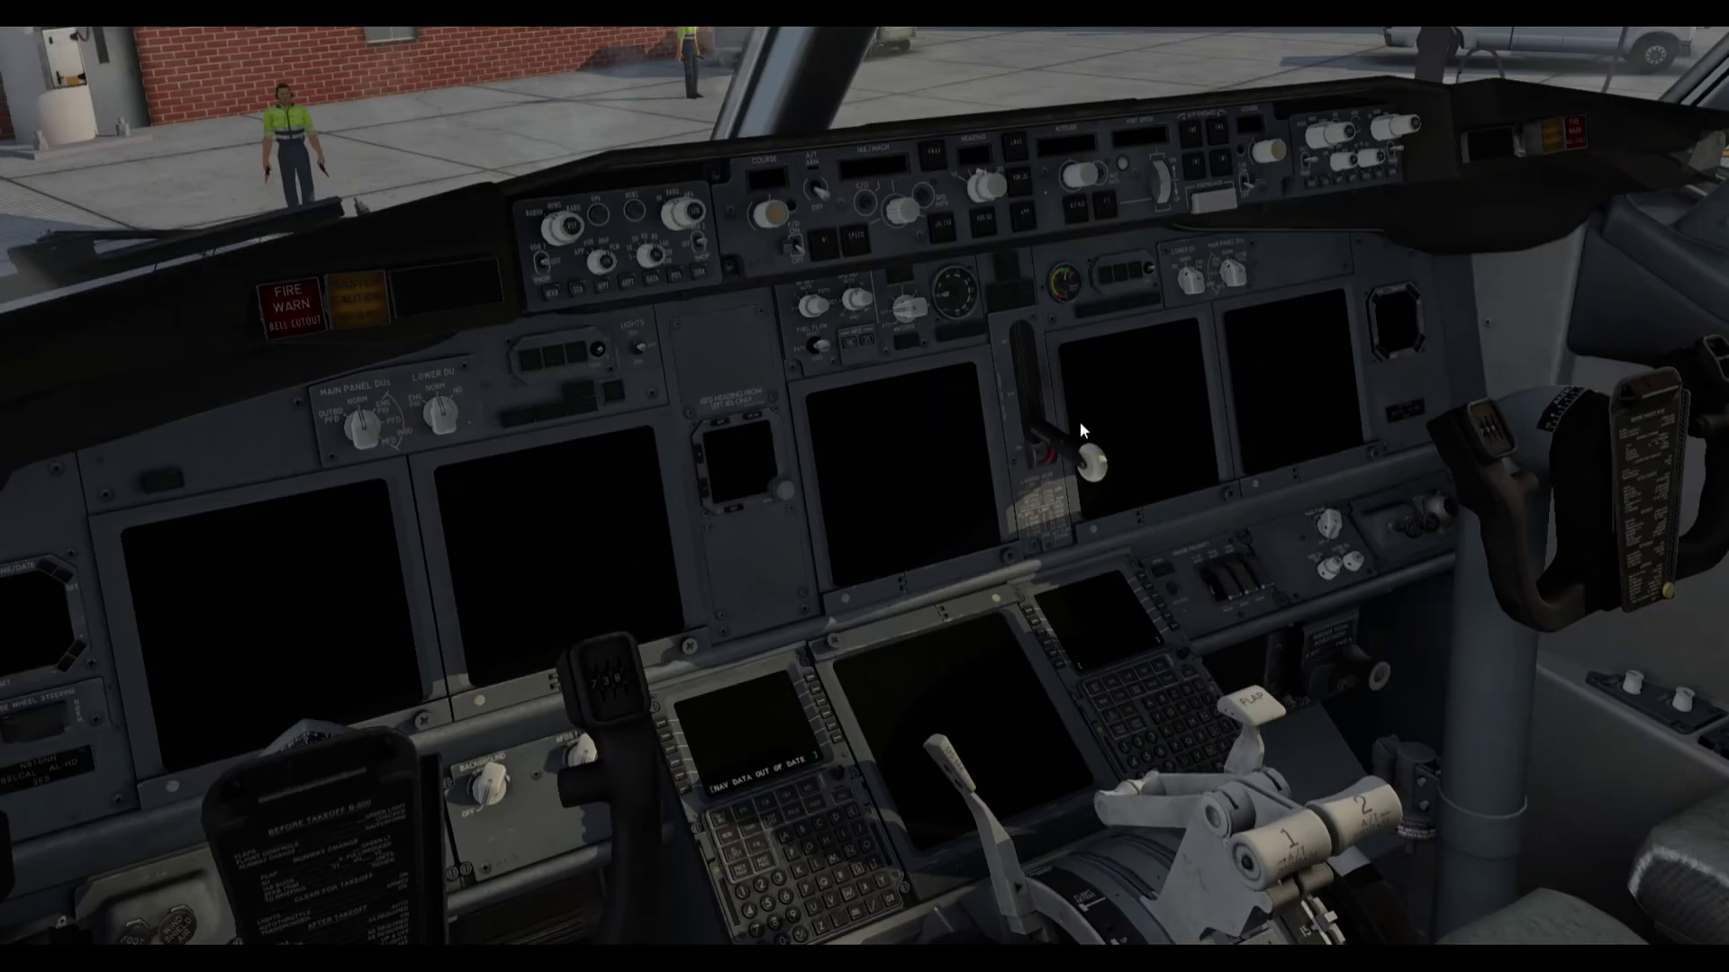
left_click_drag(967, 789, 948, 728)
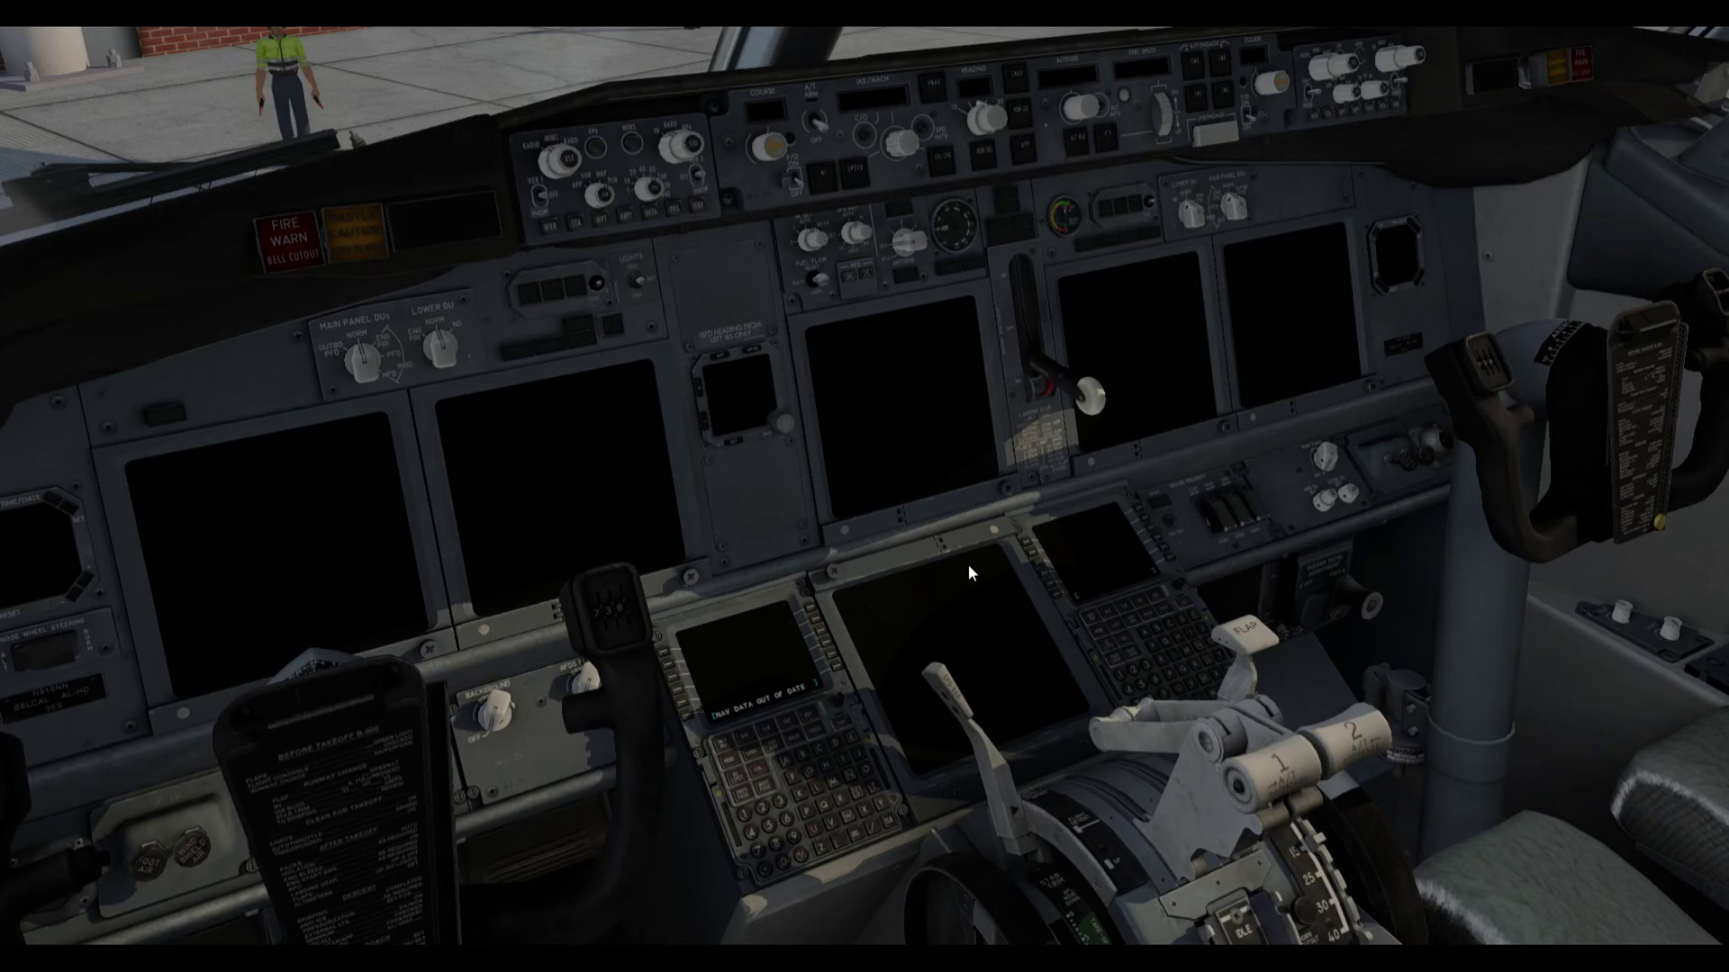
- Reset to the forward view and open Flight > Edit Weight & Balance
key("KP_1")
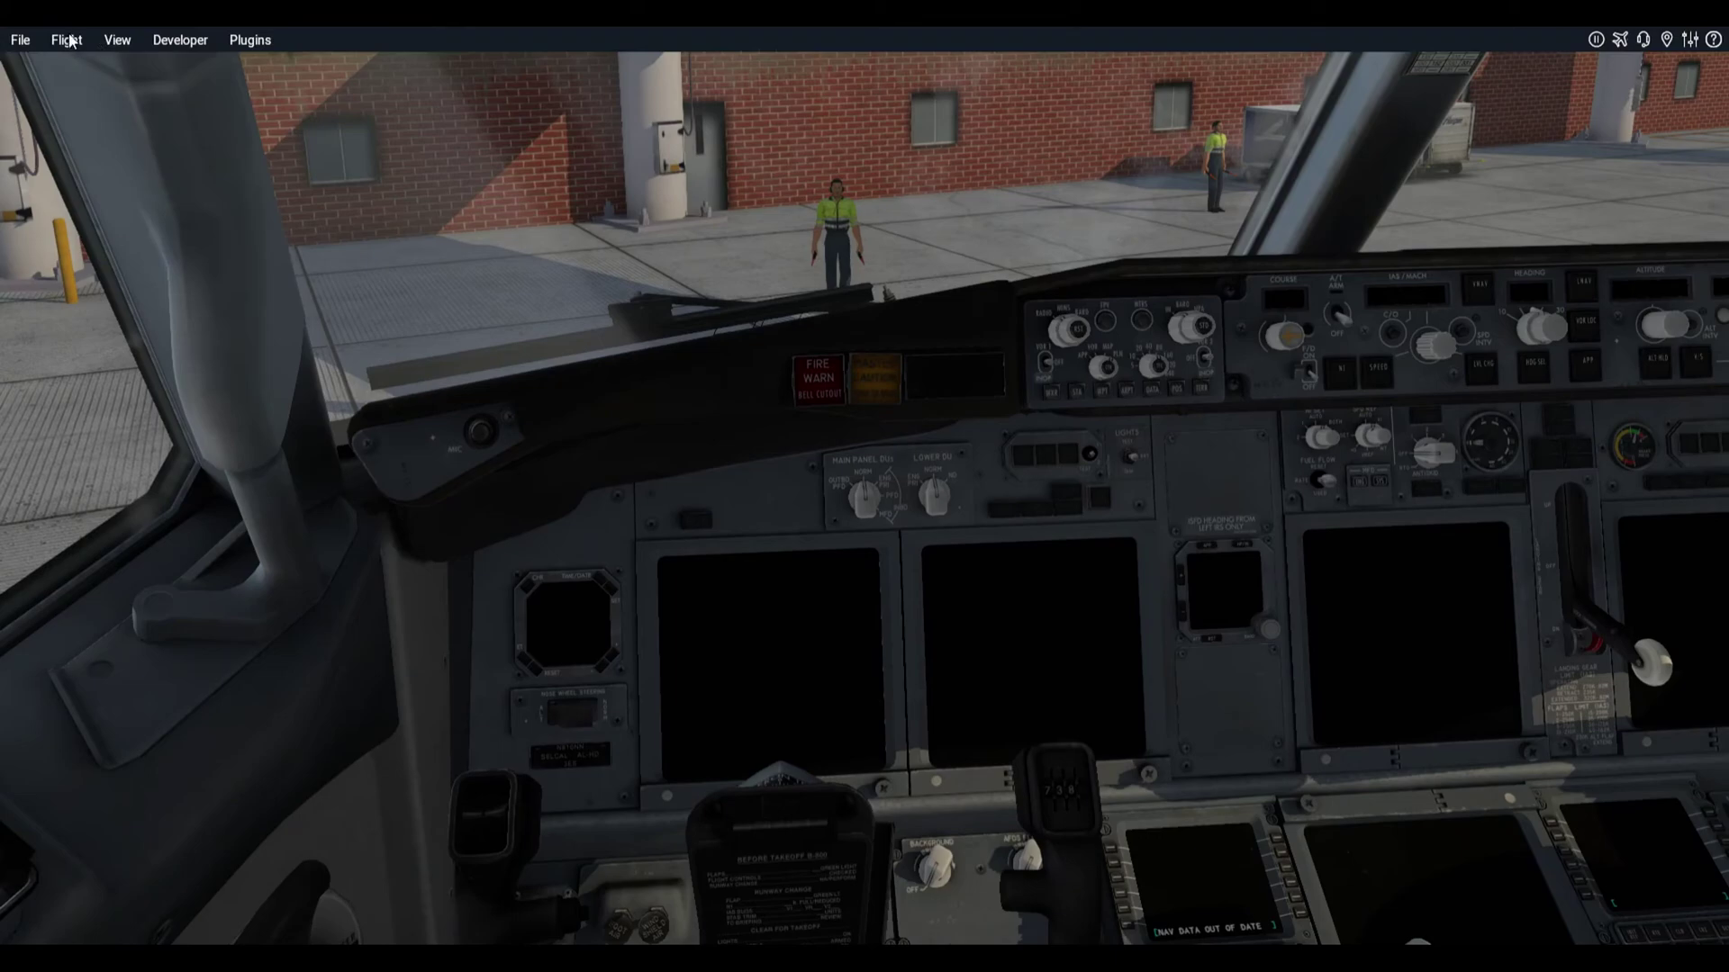
left_click(69, 40)
left_click(110, 83)
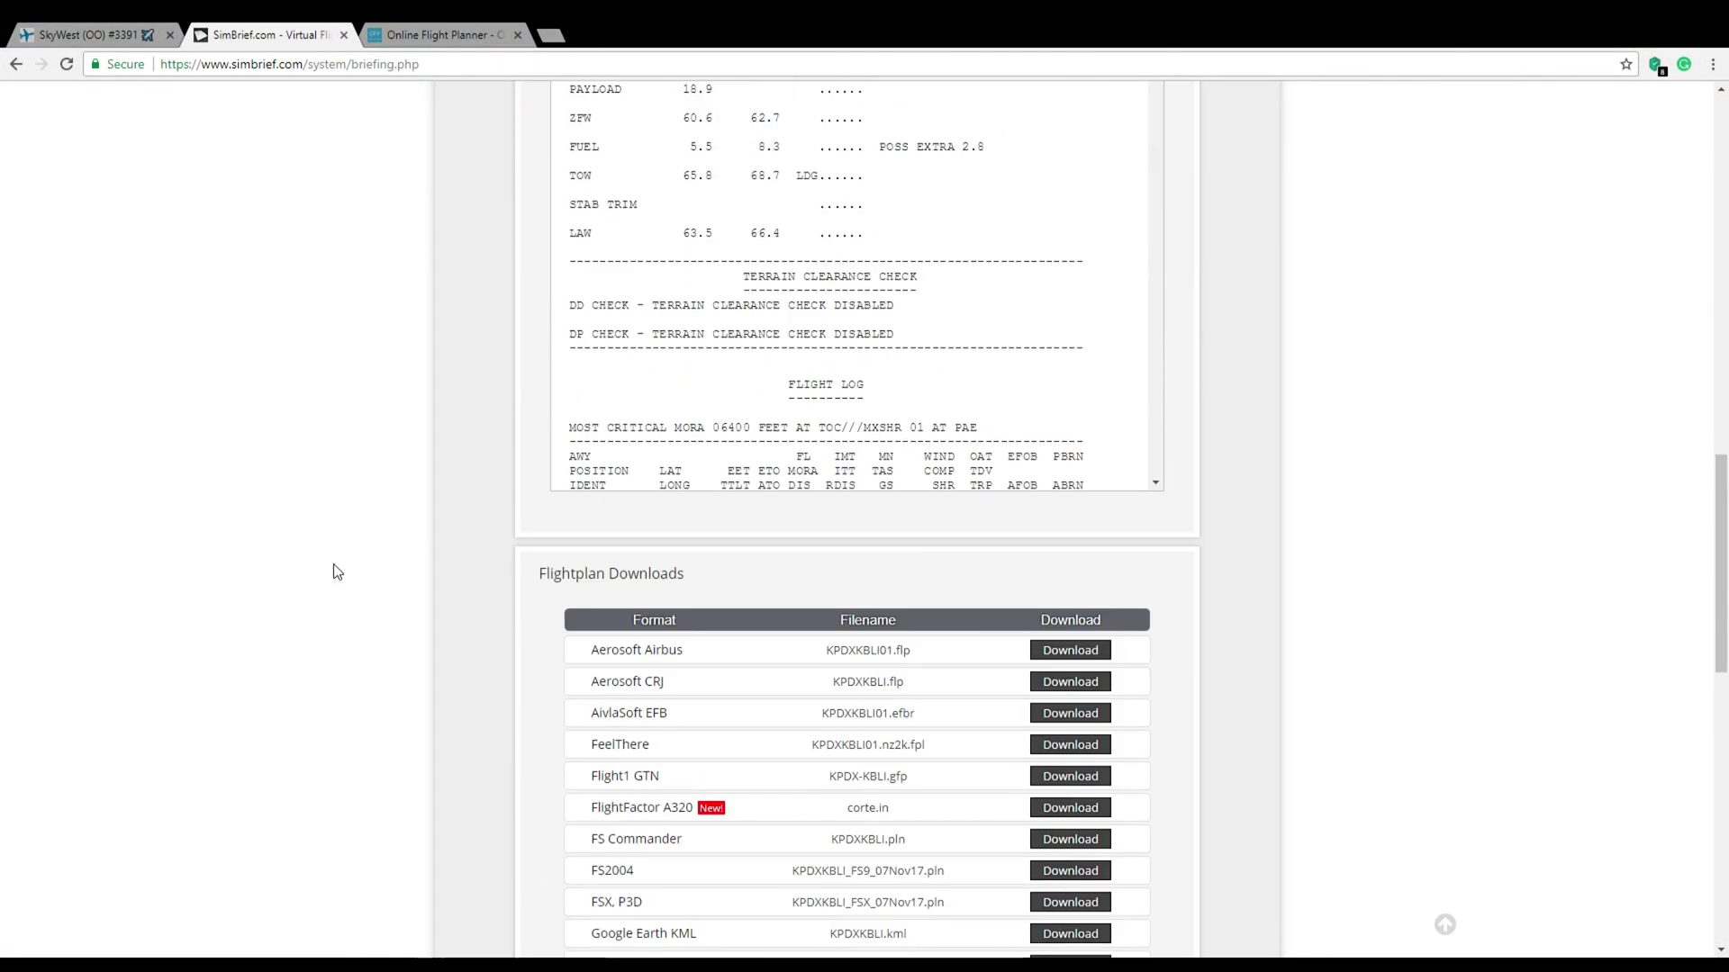
- In the briefing's WEIGHTS block, highlight the planned PAYLOAD 18.9 and PAX count 181
scroll(334, 572, "up", 5)
scroll(333, 573, "up", 1)
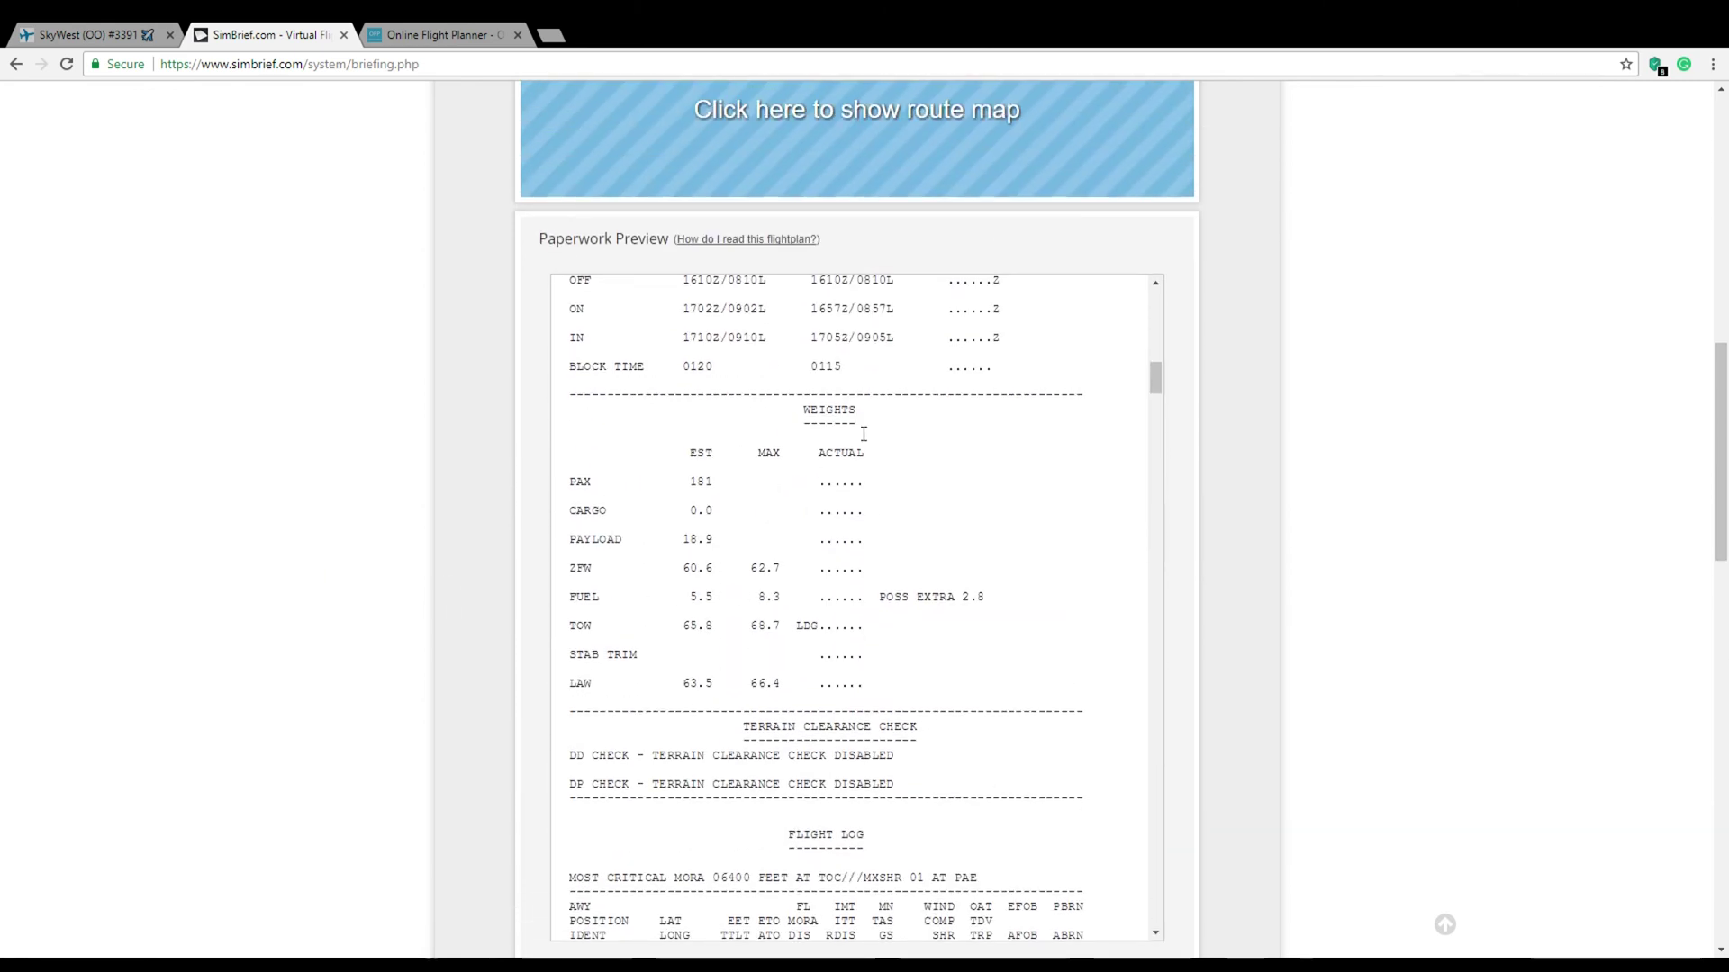
left_click_drag(799, 409, 1072, 583)
left_click(518, 518)
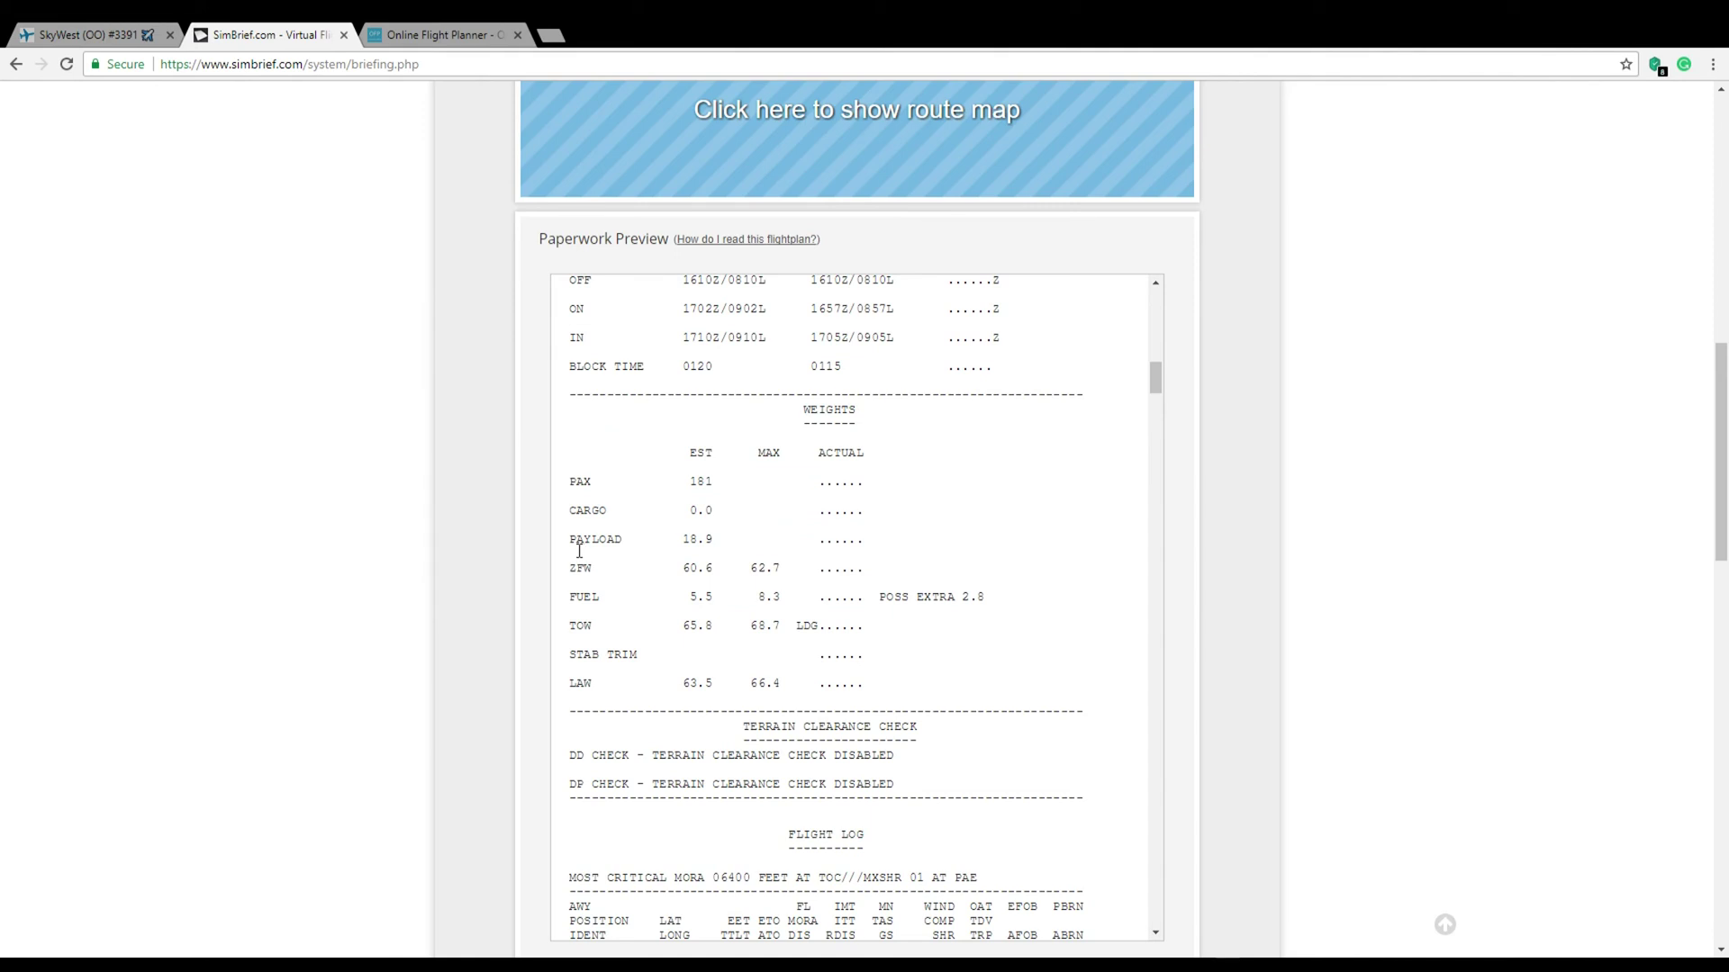
left_click_drag(569, 540, 725, 553)
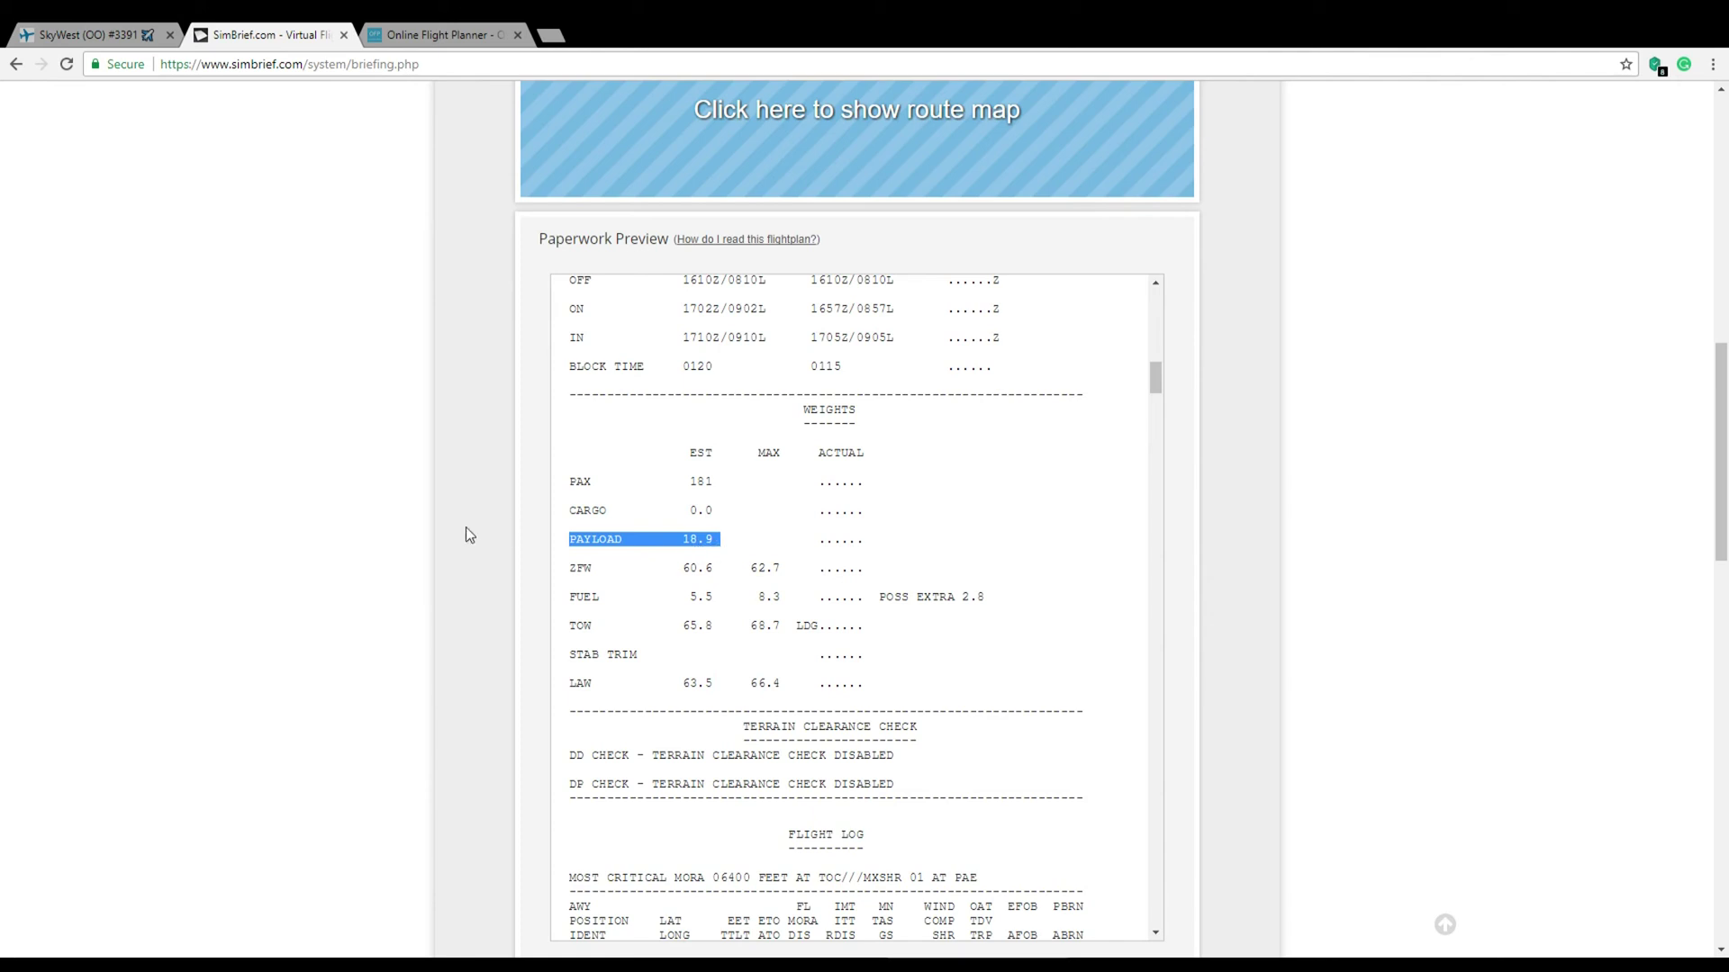
left_click(392, 535)
double_click(697, 484)
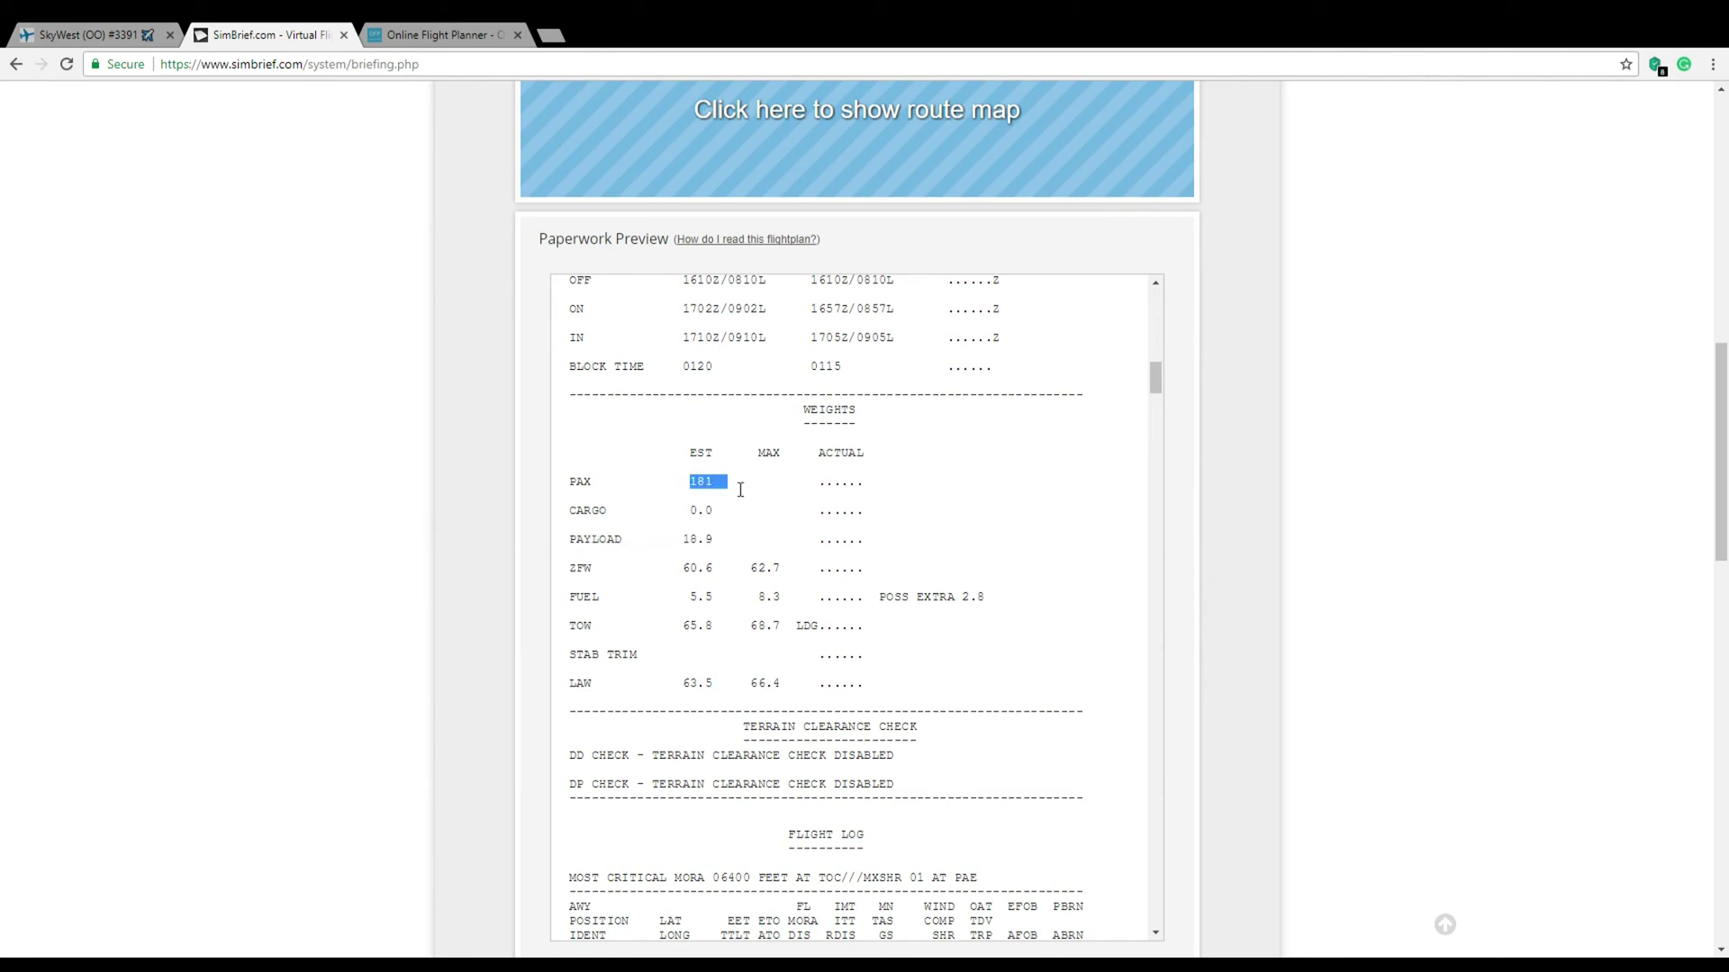
left_click(527, 487)
double_click(576, 483)
left_click(335, 473)
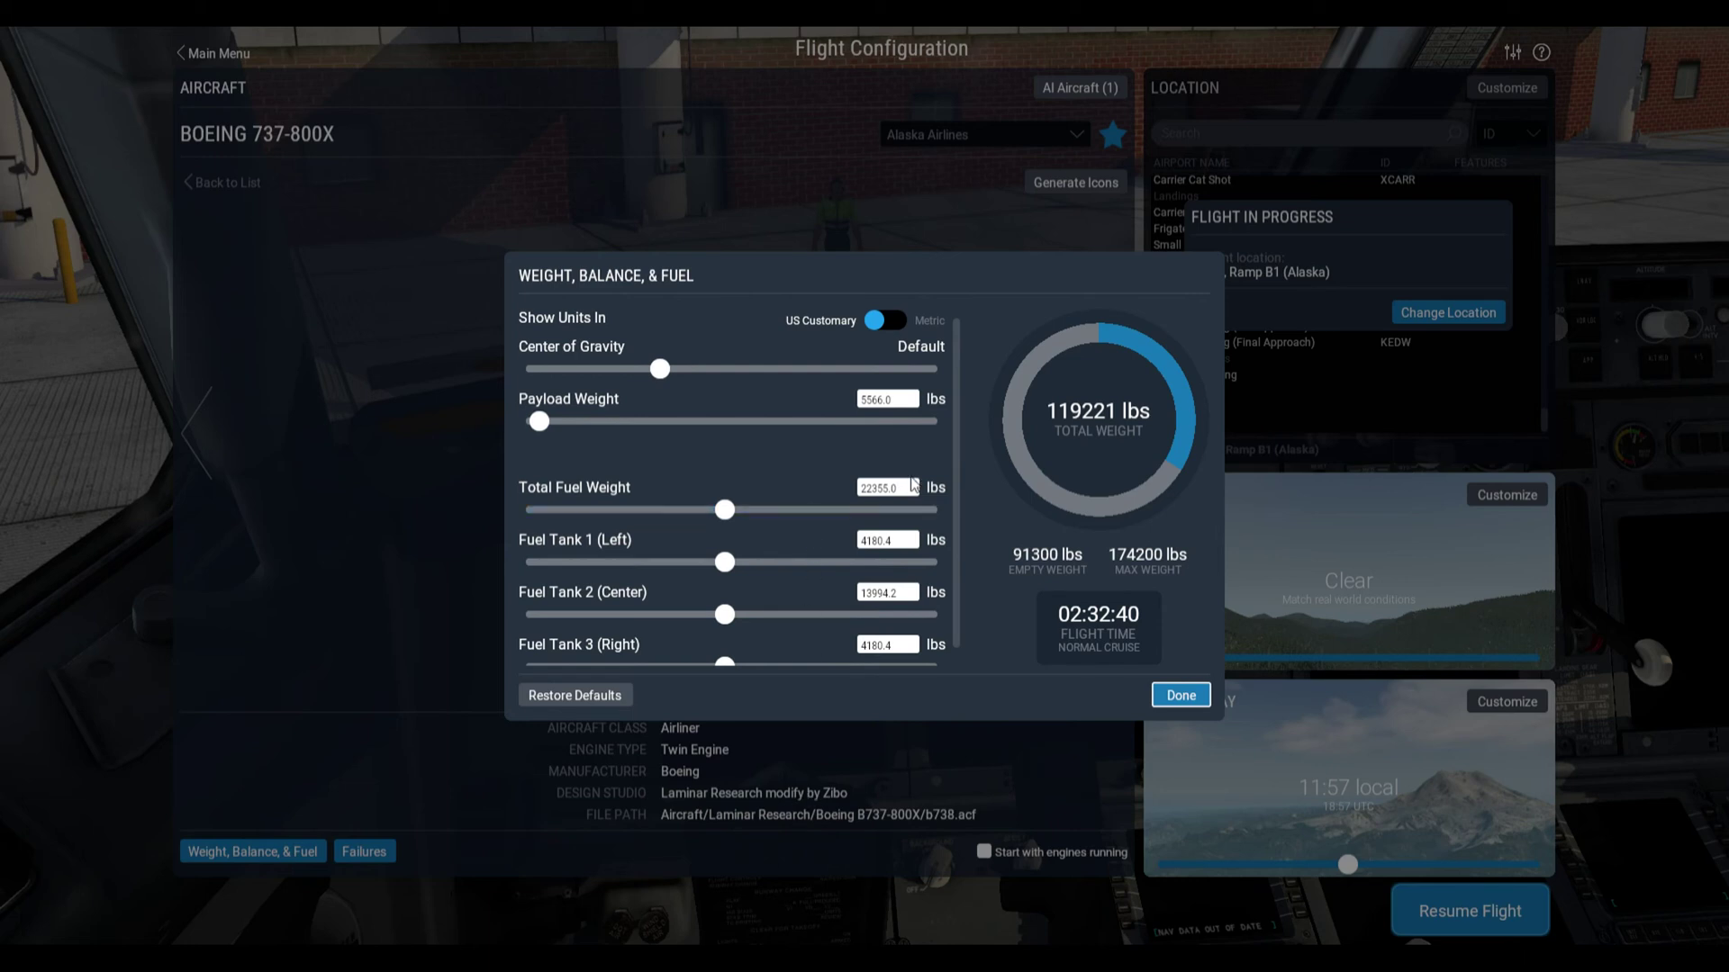
- Enter 18900 lbs as the 737-800X Payload Weight
left_click(899, 399)
type("18900")
key("Return")
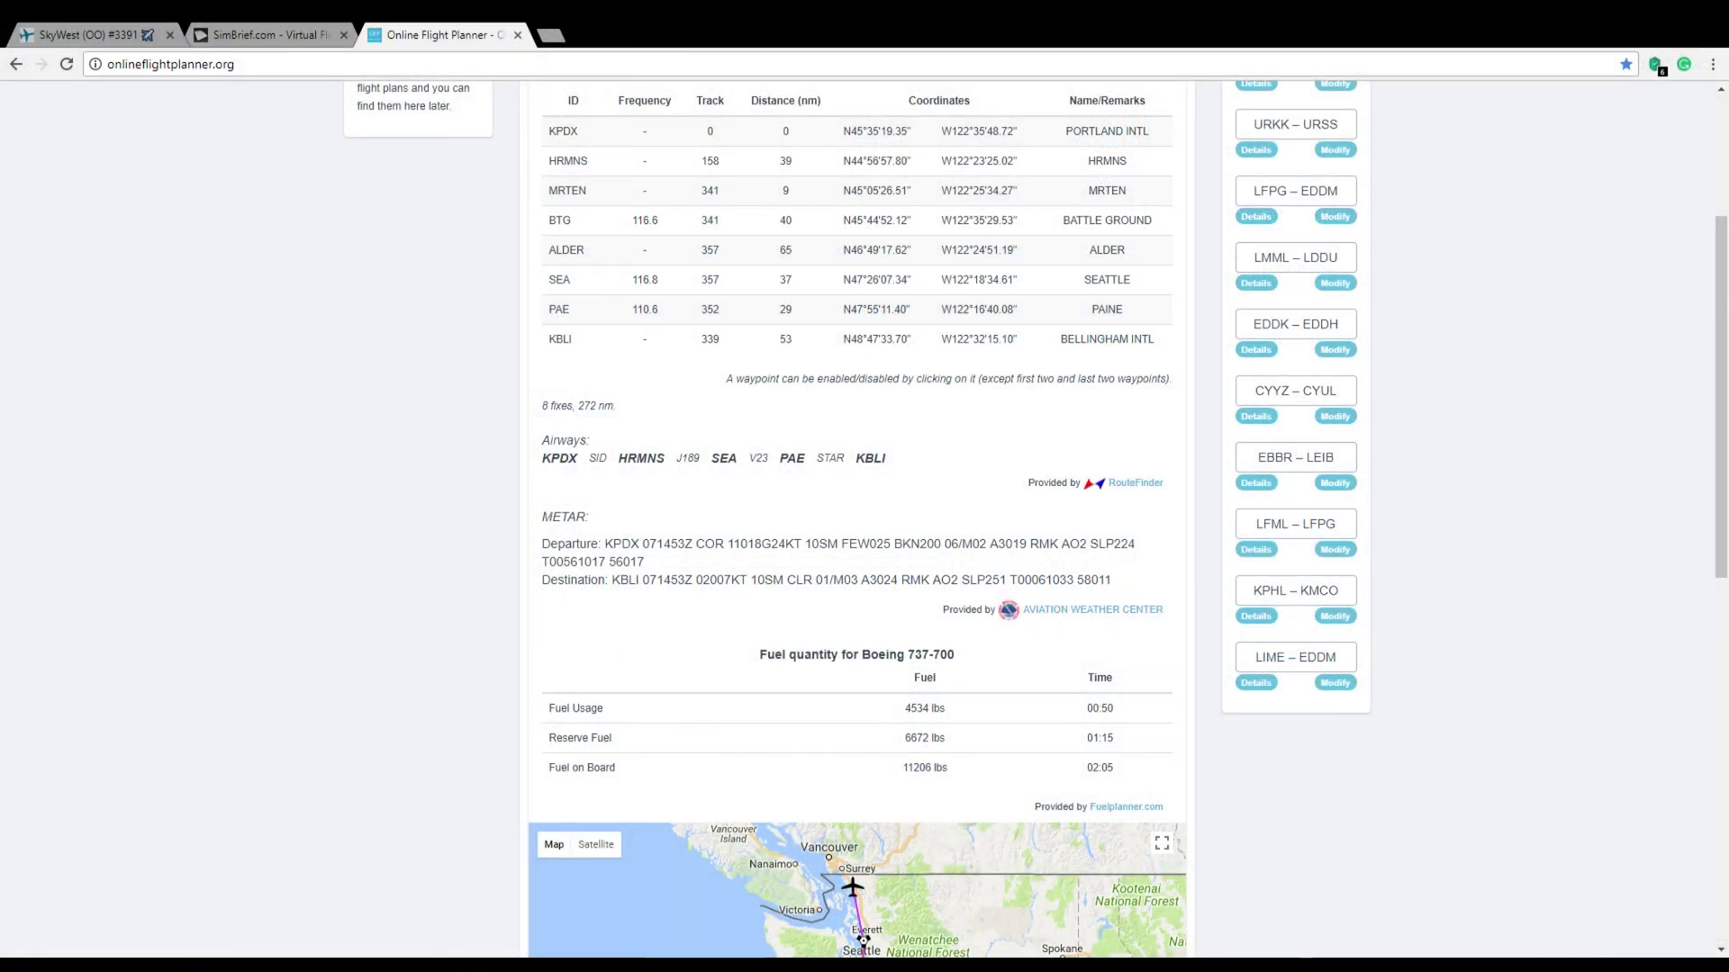
- Highlight the 11206 lbs Fuel on Board figure in the 737-700 fuel plan
double_click(924, 770)
left_click(837, 785)
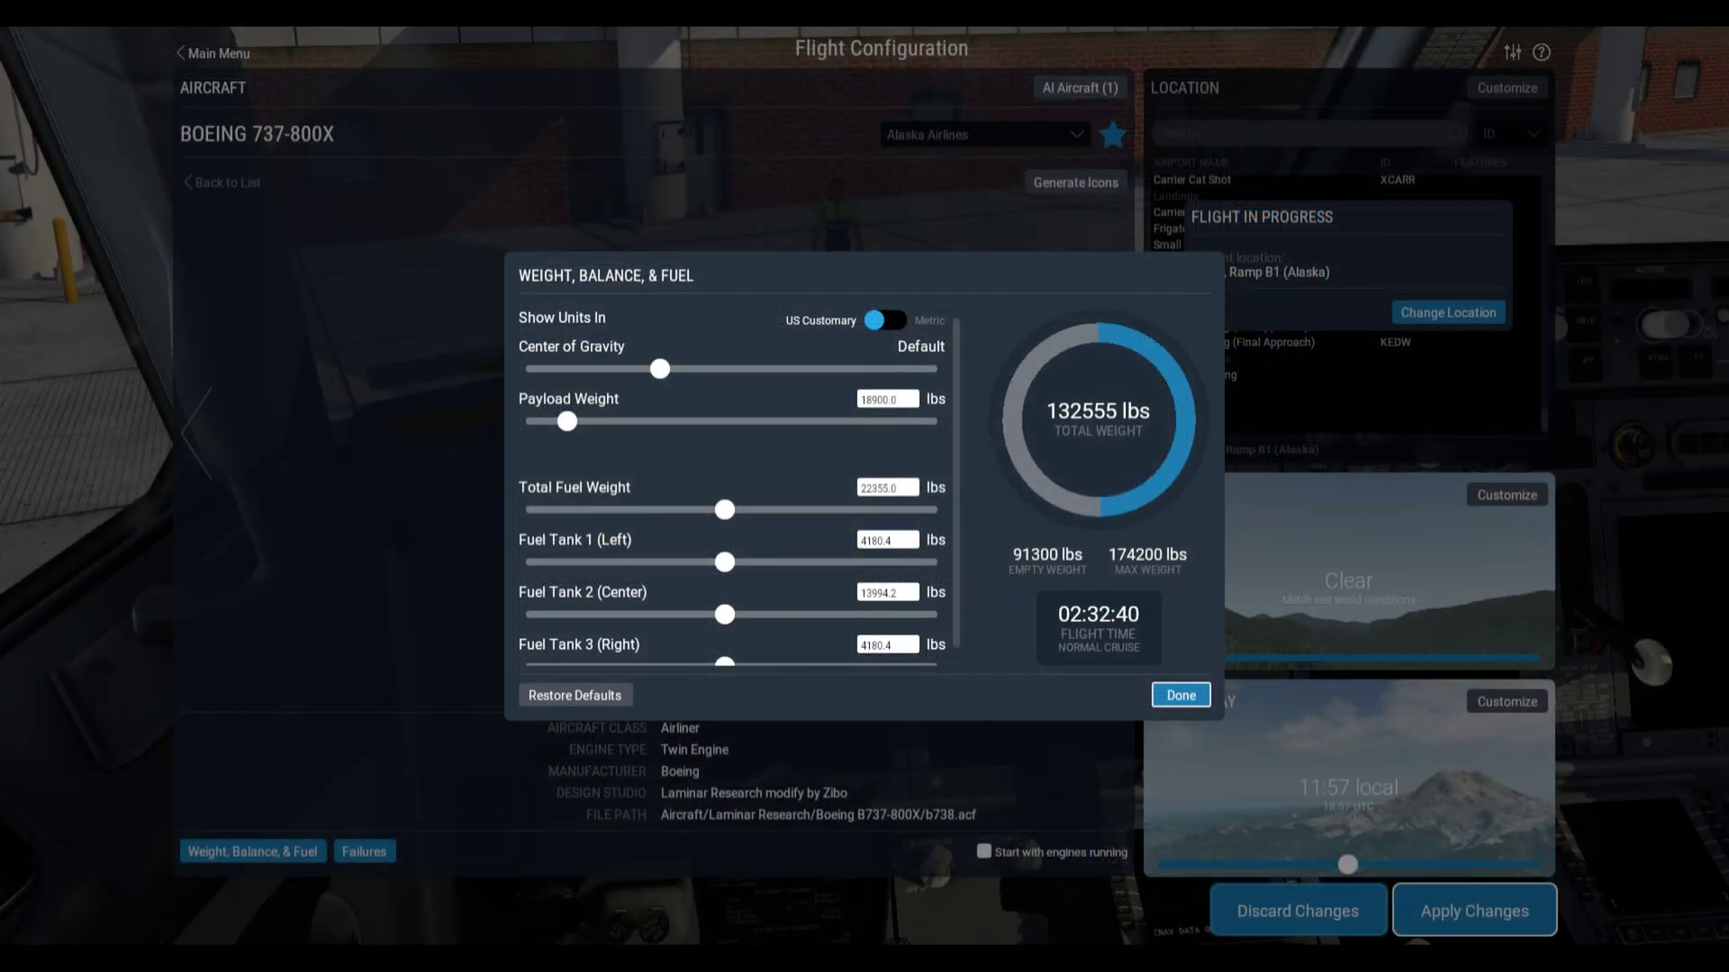
- Set Total Fuel Weight to 11206 lbs and close the weight, balance and fuel dialog
double_click(887, 487)
type("11206")
key("Return")
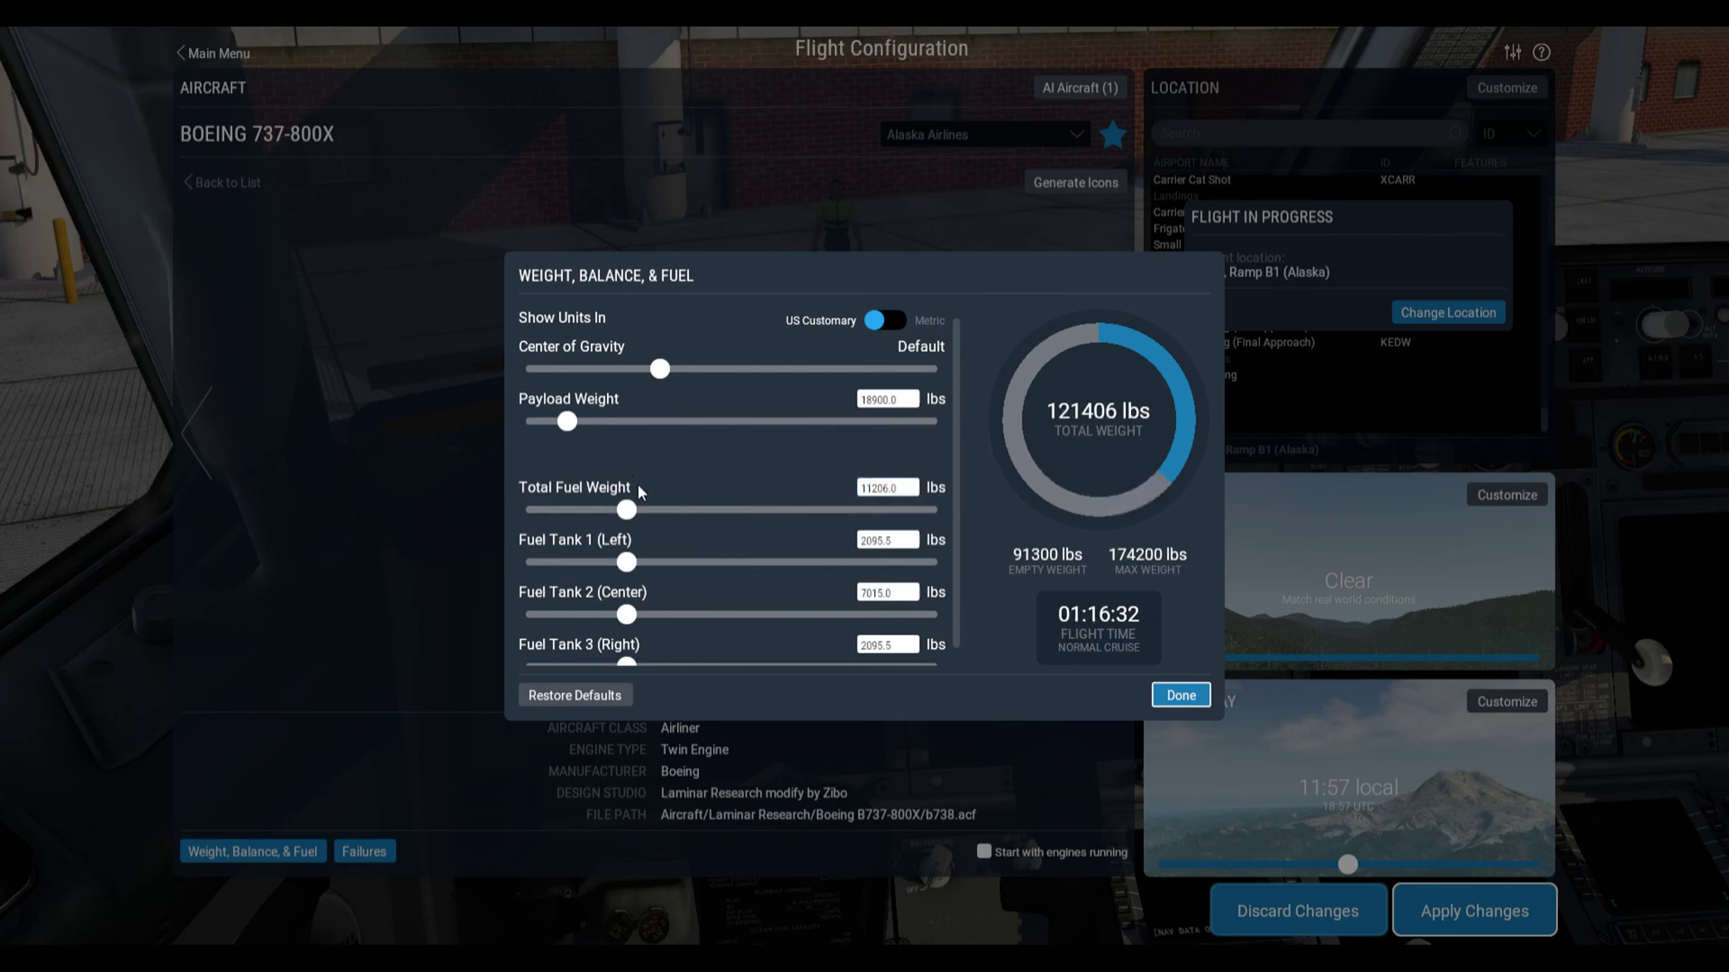
scroll(540, 549, "down", 1)
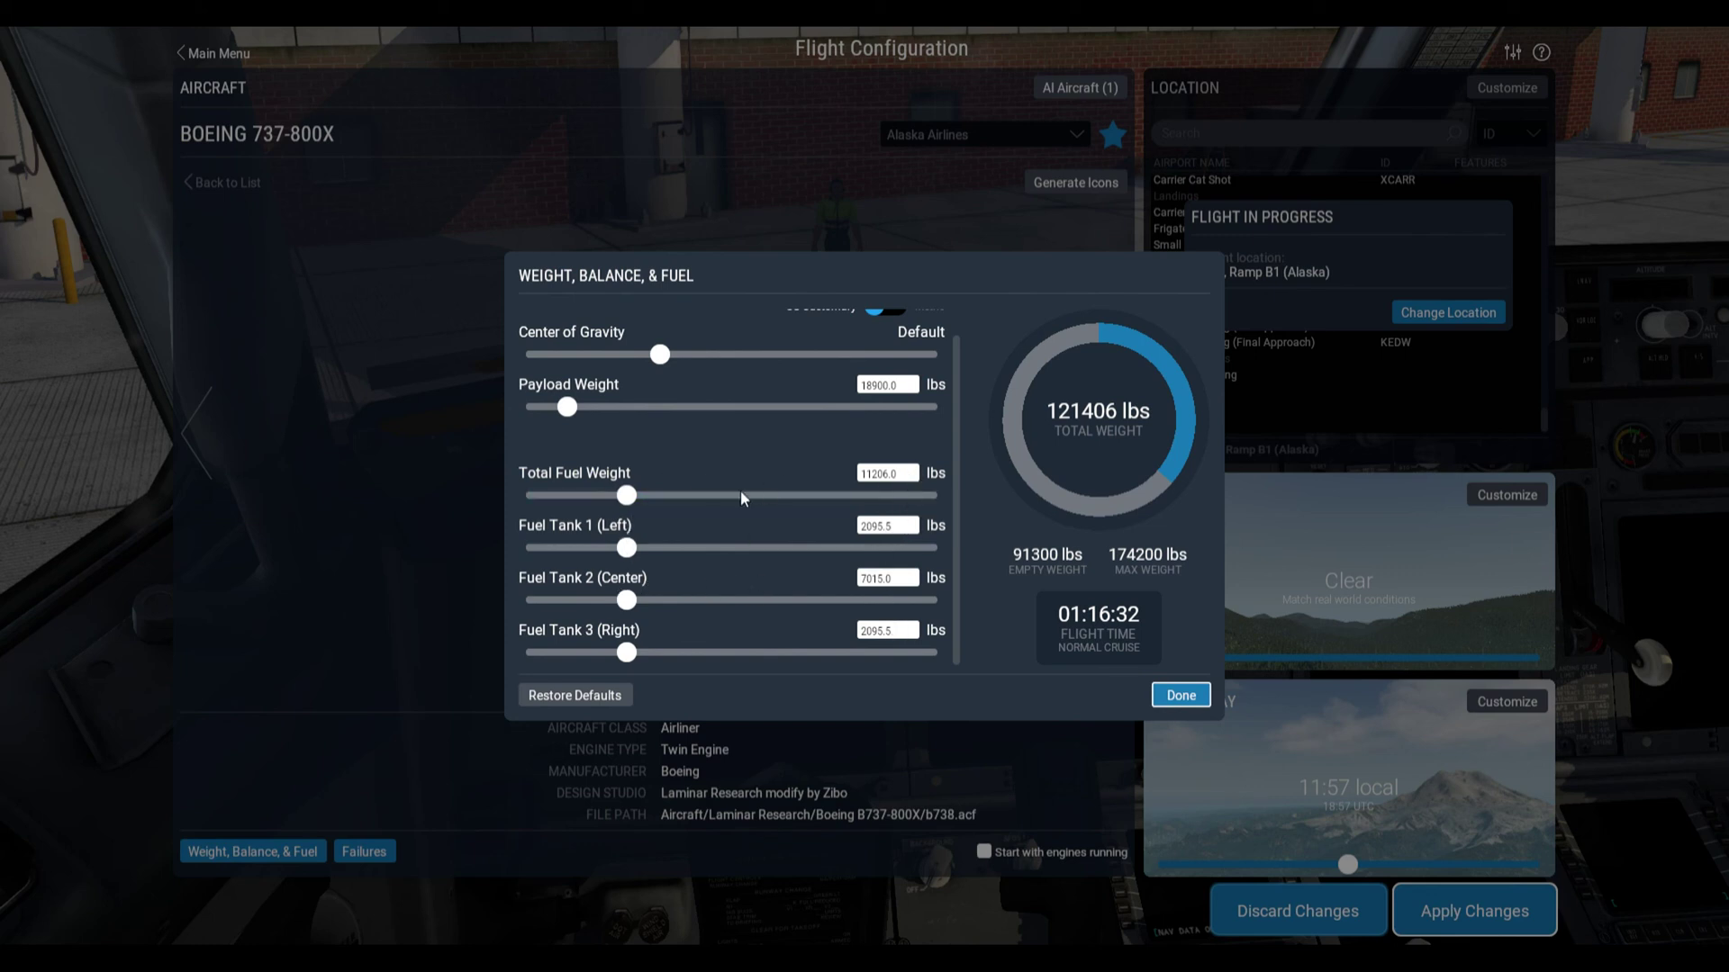
left_click(1185, 698)
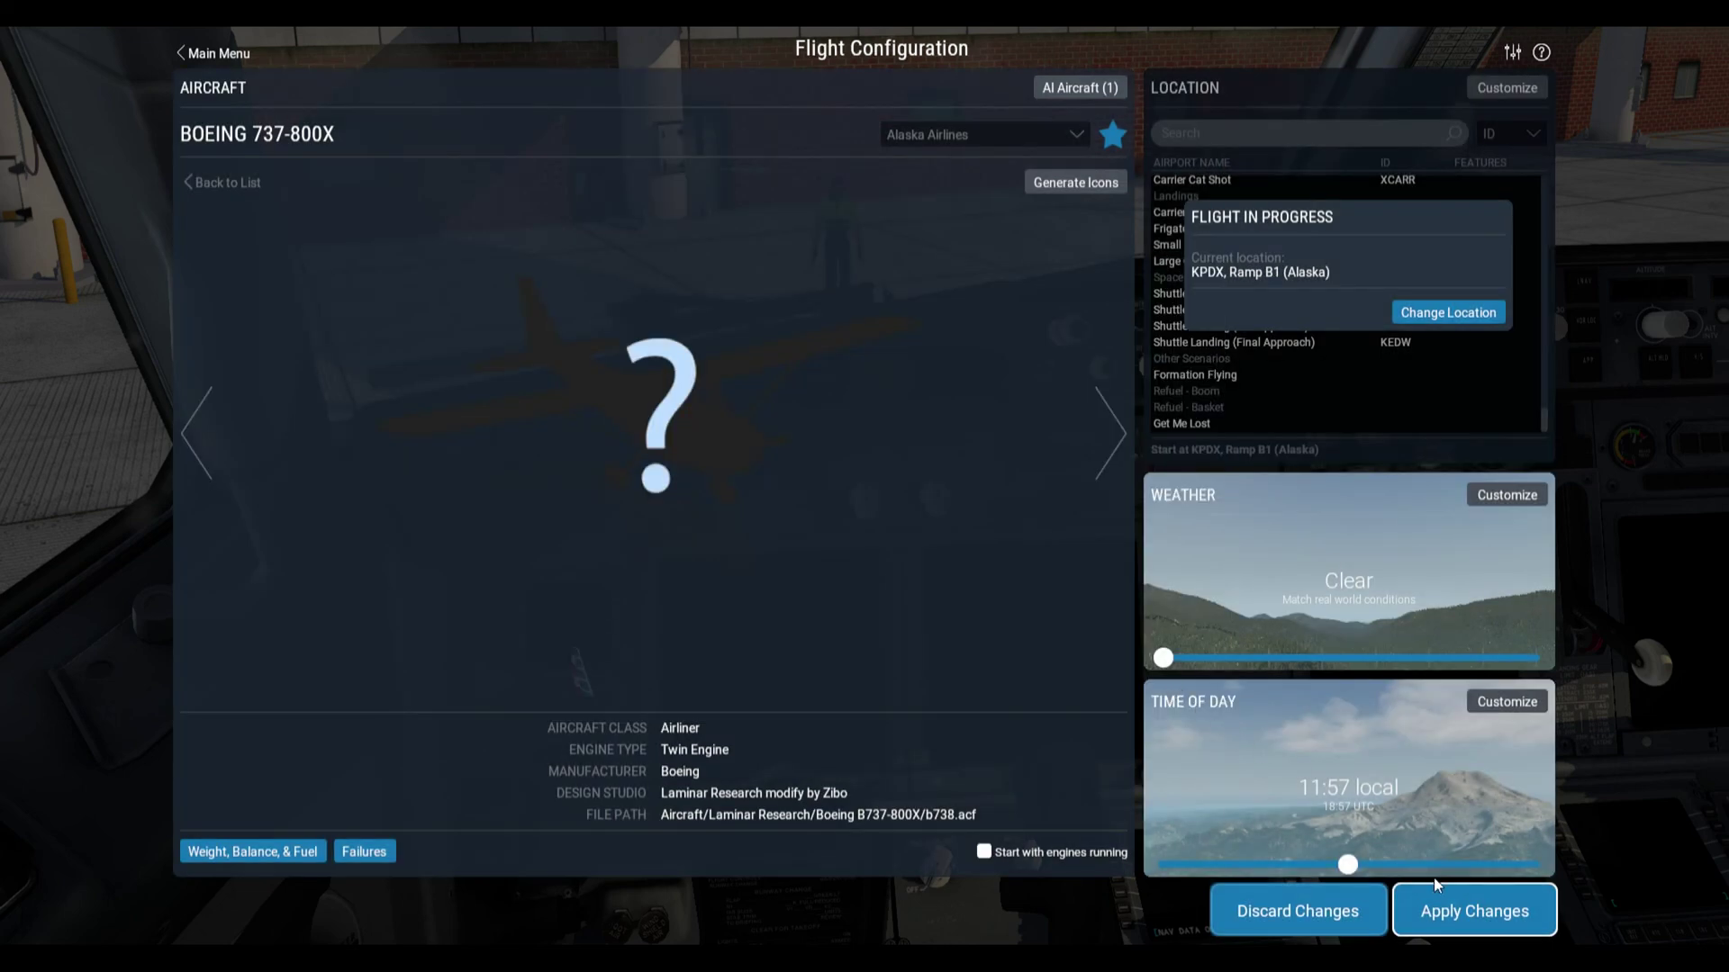
- Apply the payload and fuel changes, then look around the 737 cockpit toward the captain's side
left_click(1444, 909)
left_click_drag(731, 506, 920, 445)
key("comma")
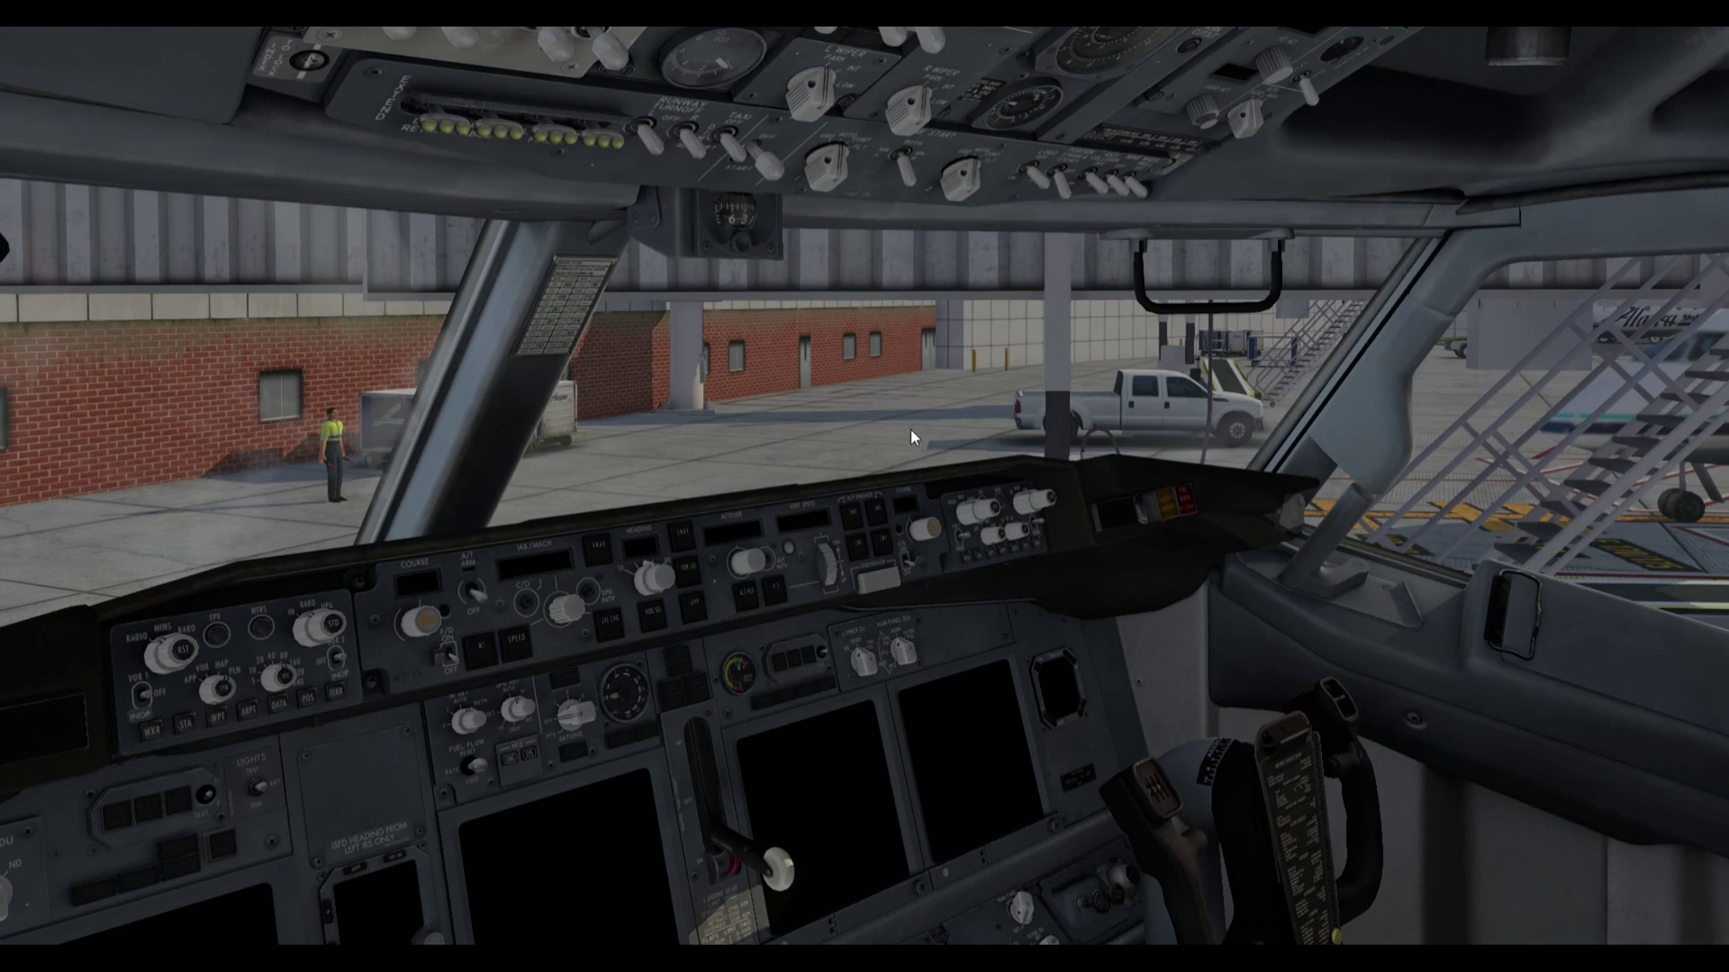
key("comma")
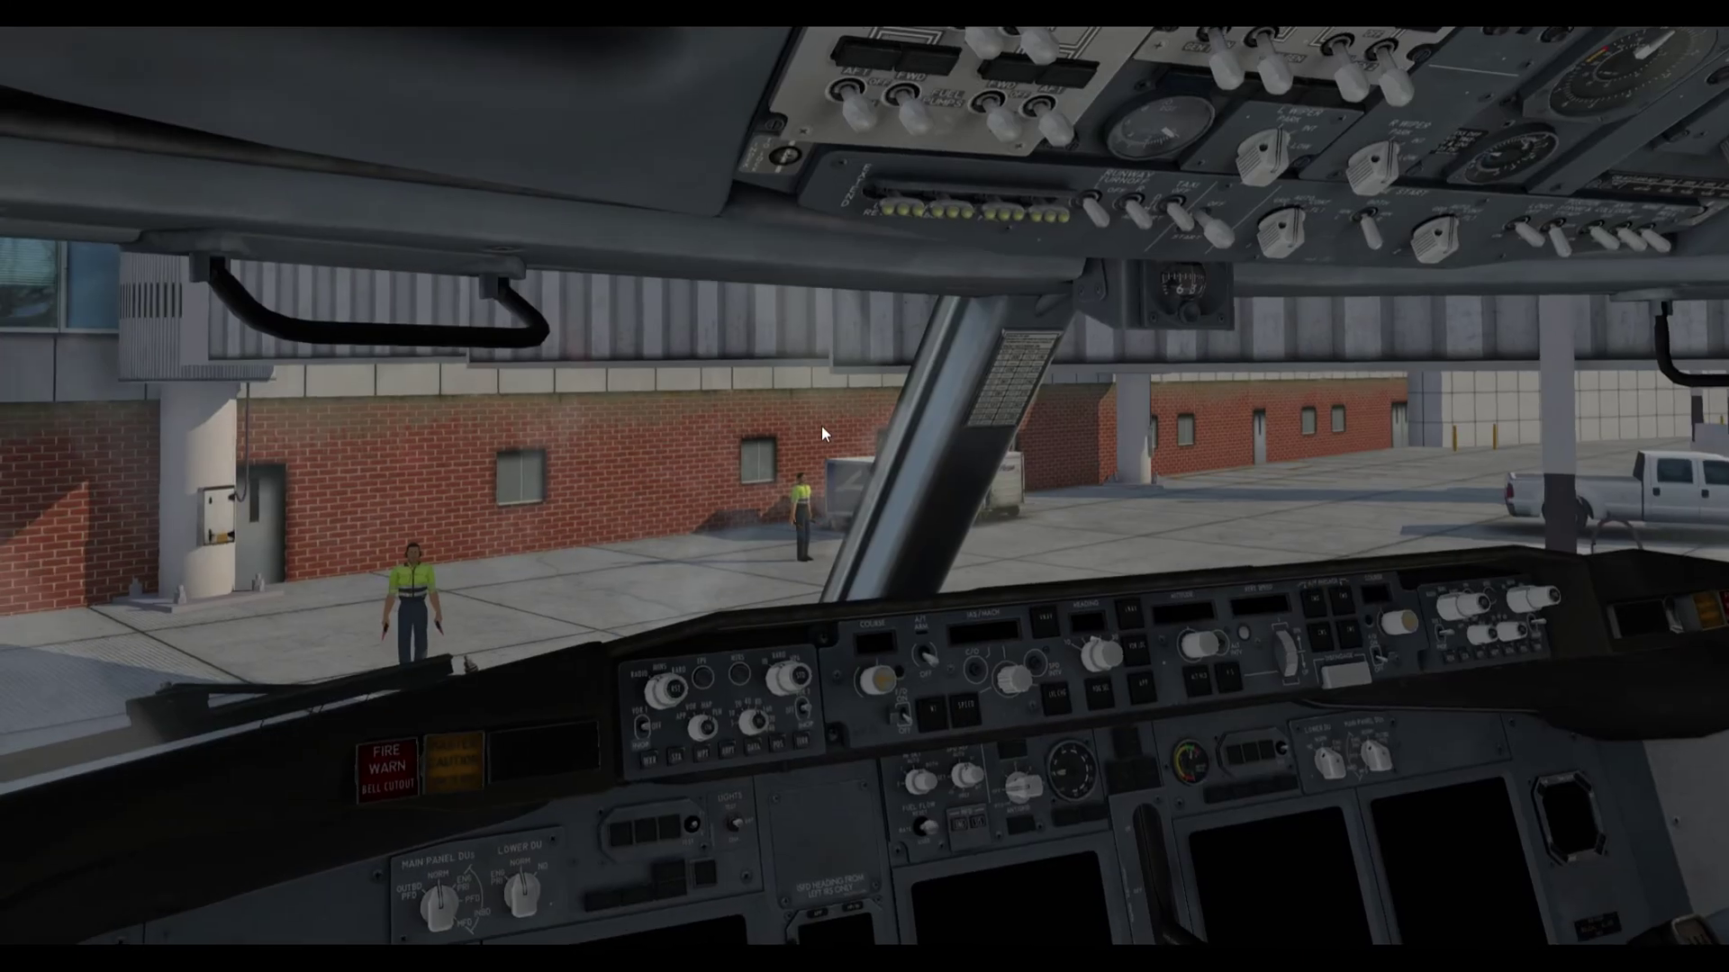